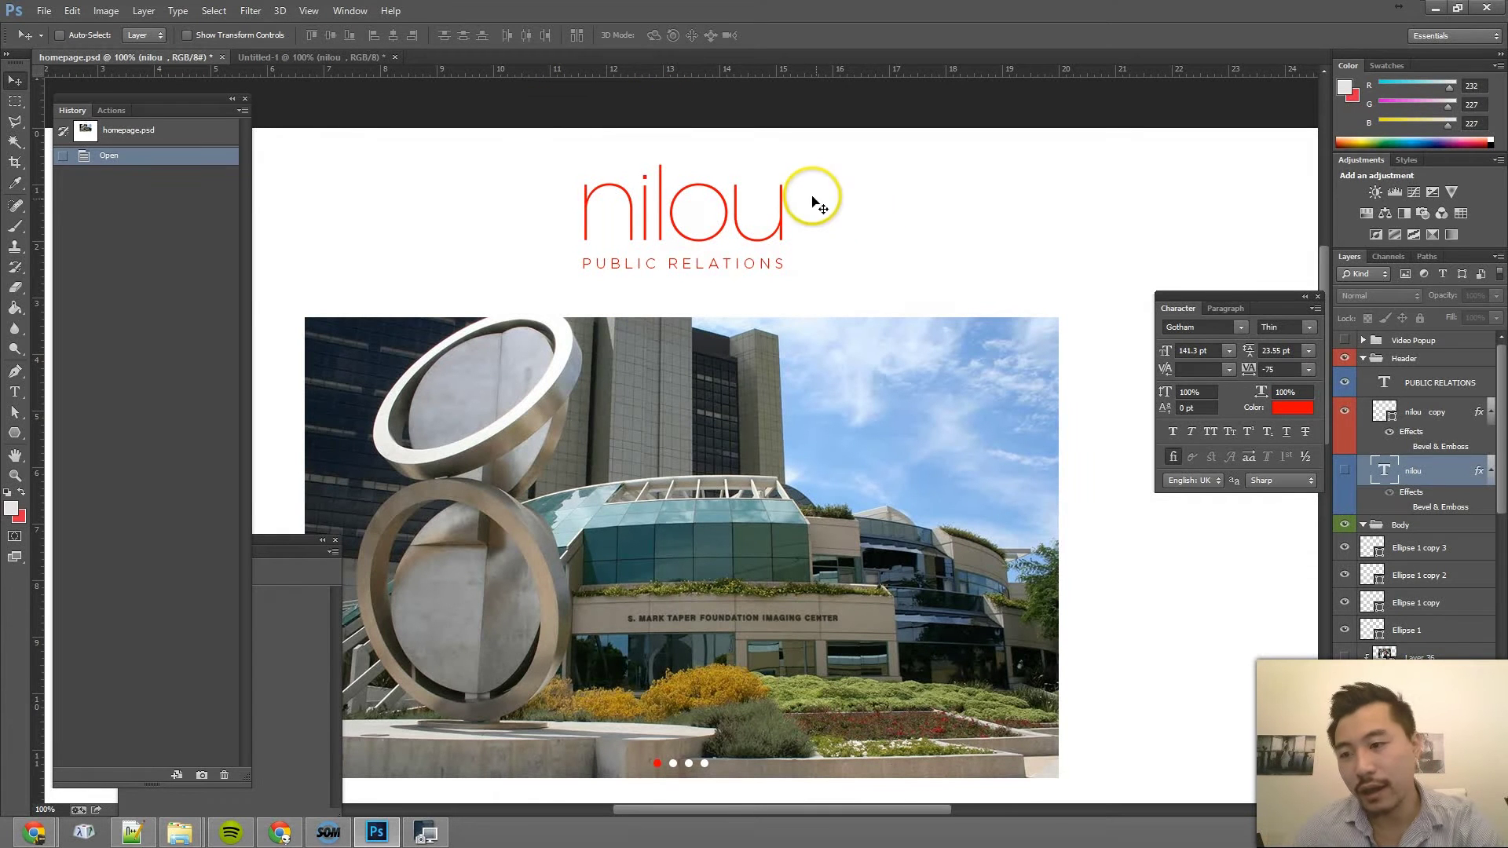
Compare the nilou text layer with the nilou copy shape layer by toggling their visibility, leaving only the shape copy shown.
click(1344, 472)
click(1344, 411)
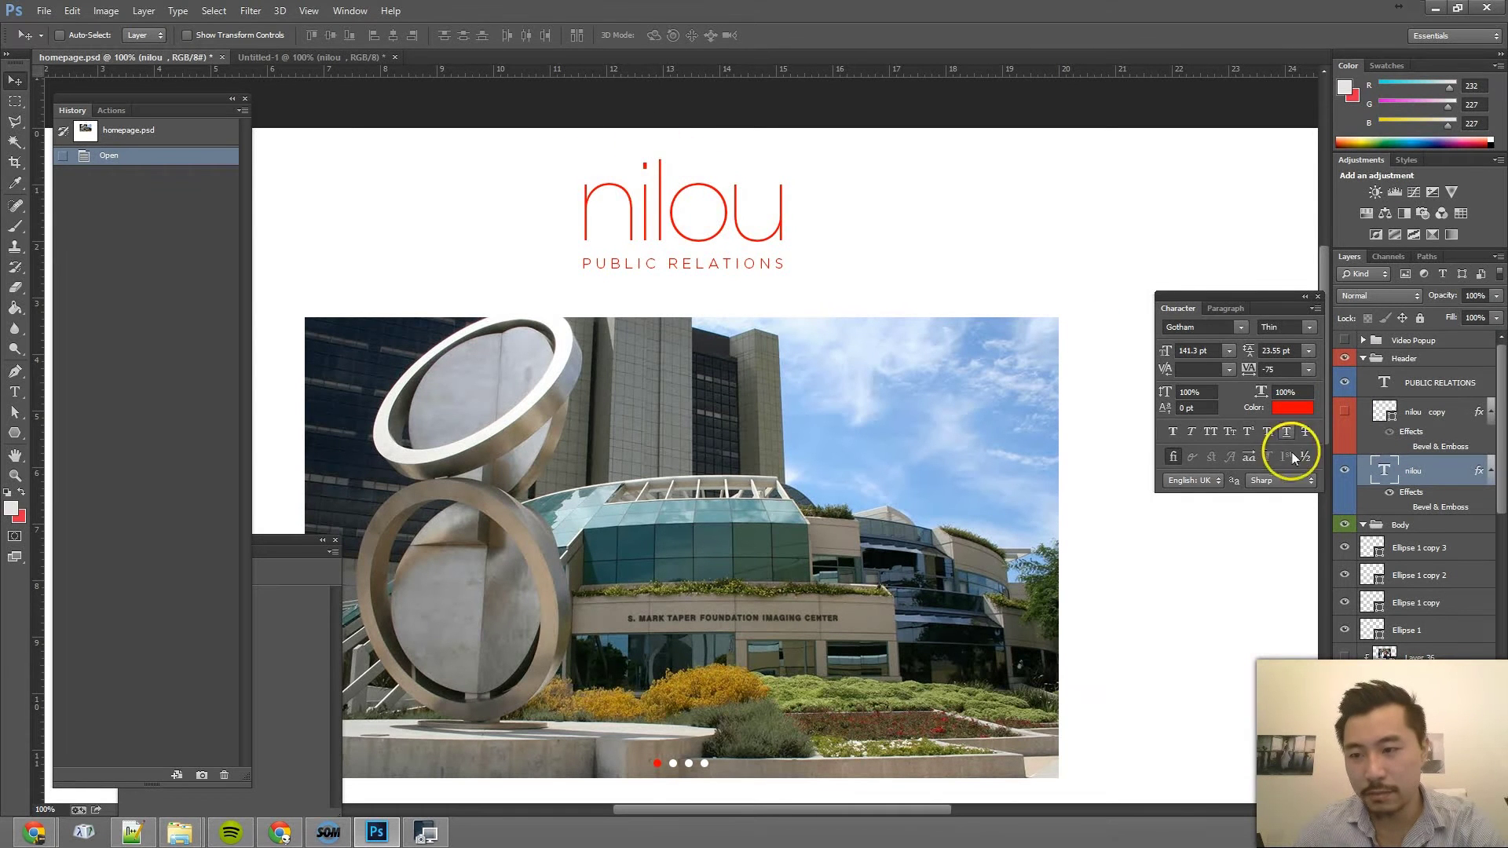
click(1344, 470)
click(1344, 411)
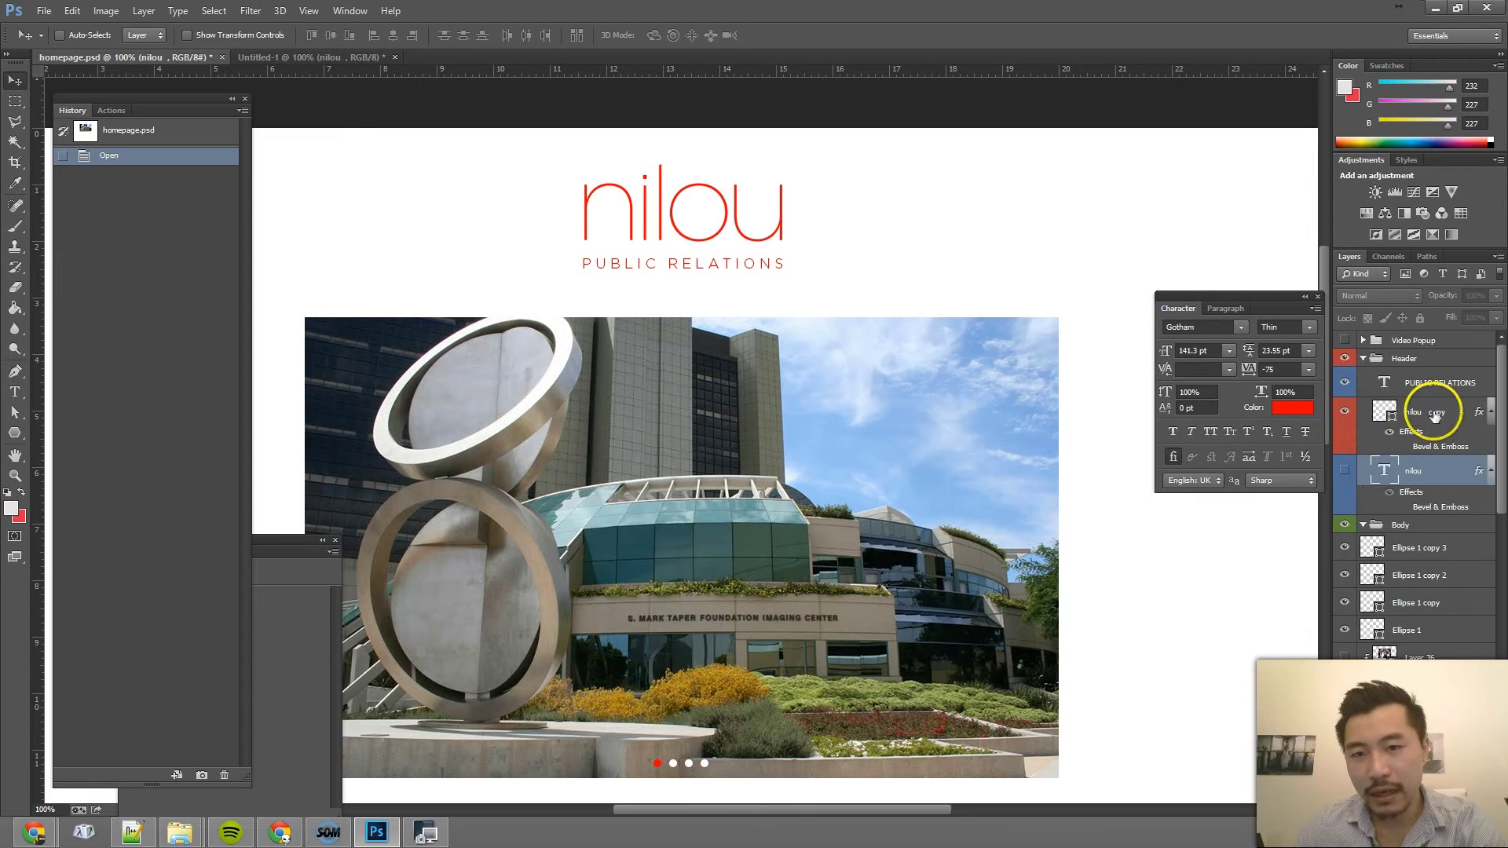
Try scaling the nilou copy logo shape up to about 314% and moving it over the header, and revert homepage.psd to its opening snapshot.
click(1433, 413)
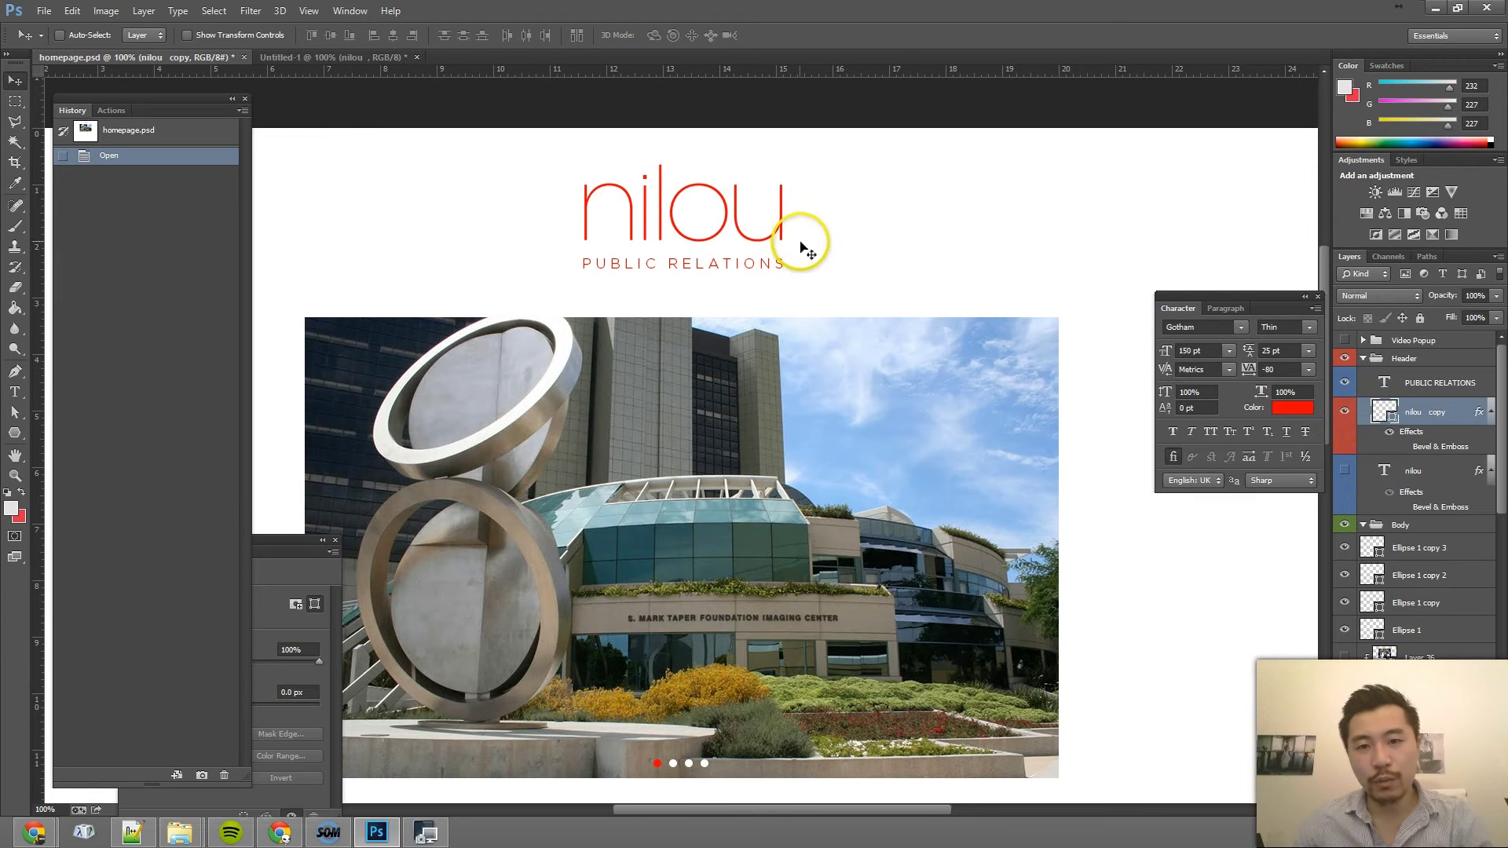
key(ctrl+t)
drag(781, 245, 1135, 585)
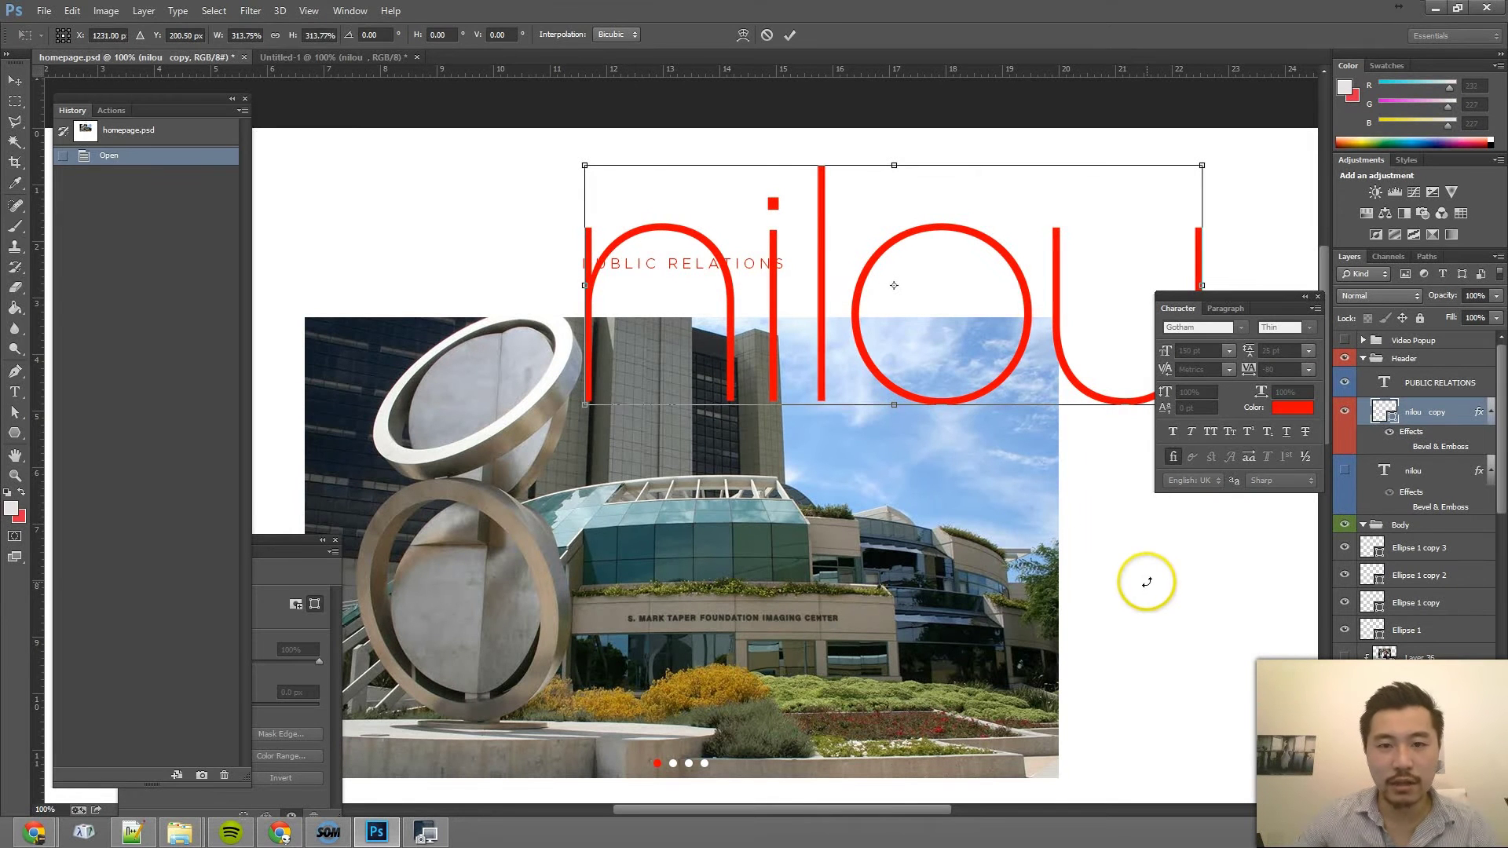
key(Return)
drag(874, 227, 603, 201)
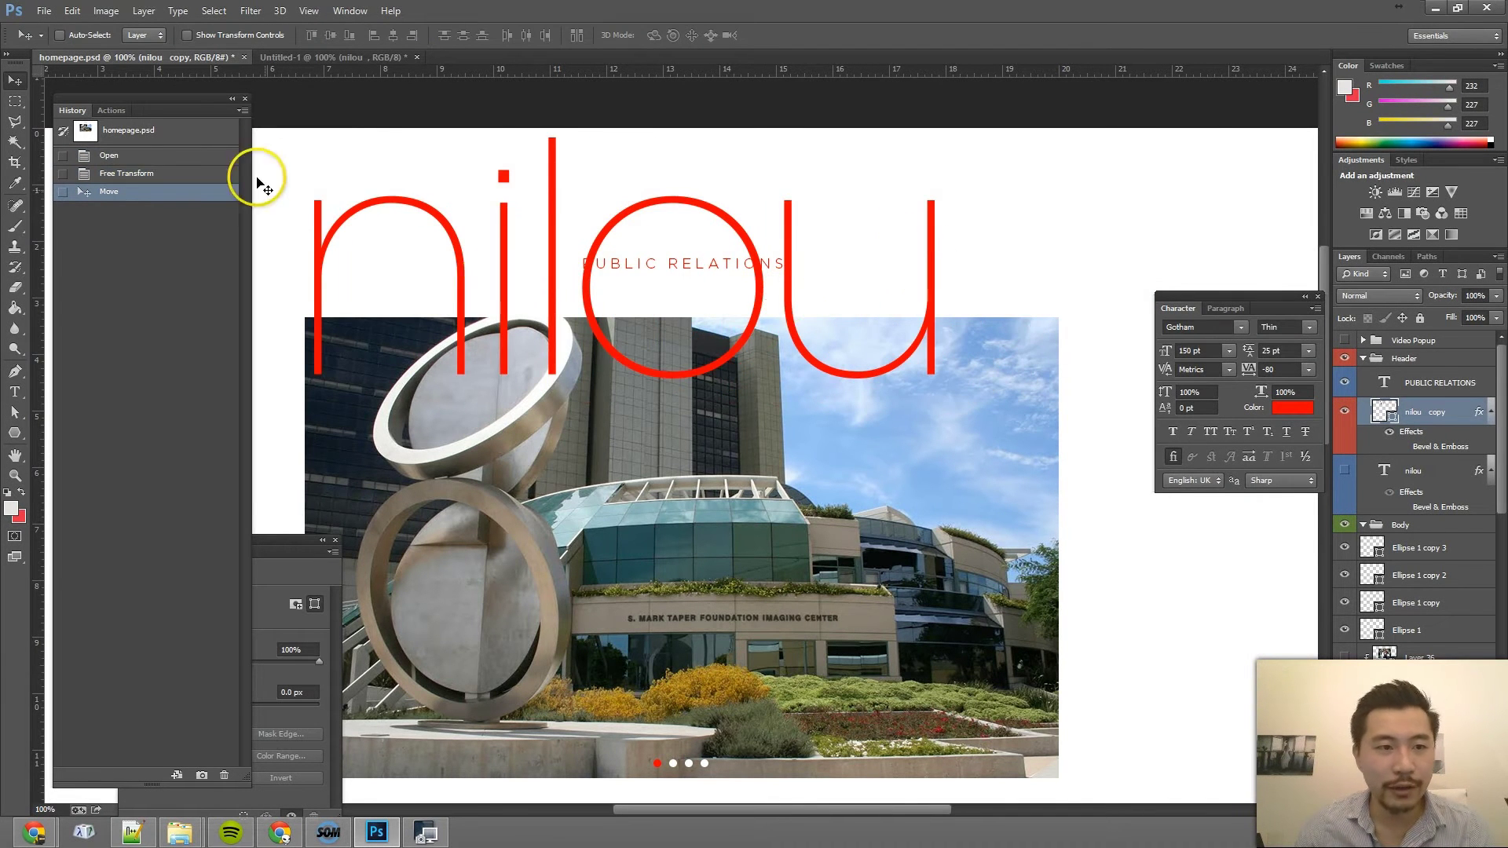
click(182, 141)
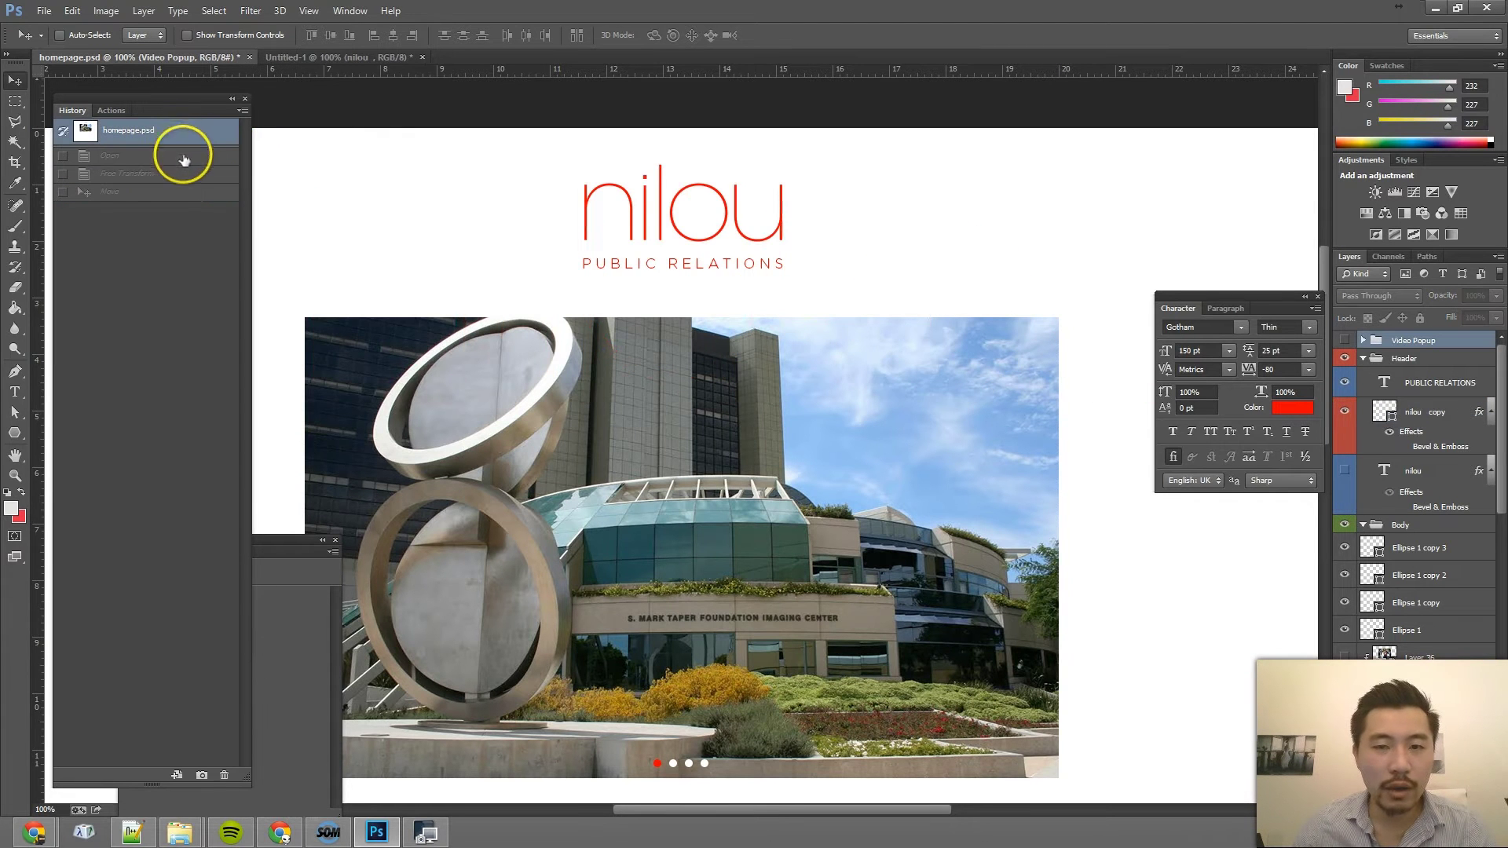
Select the nilou text layer in the Header group and choose the Direct Selection tool.
click(1433, 415)
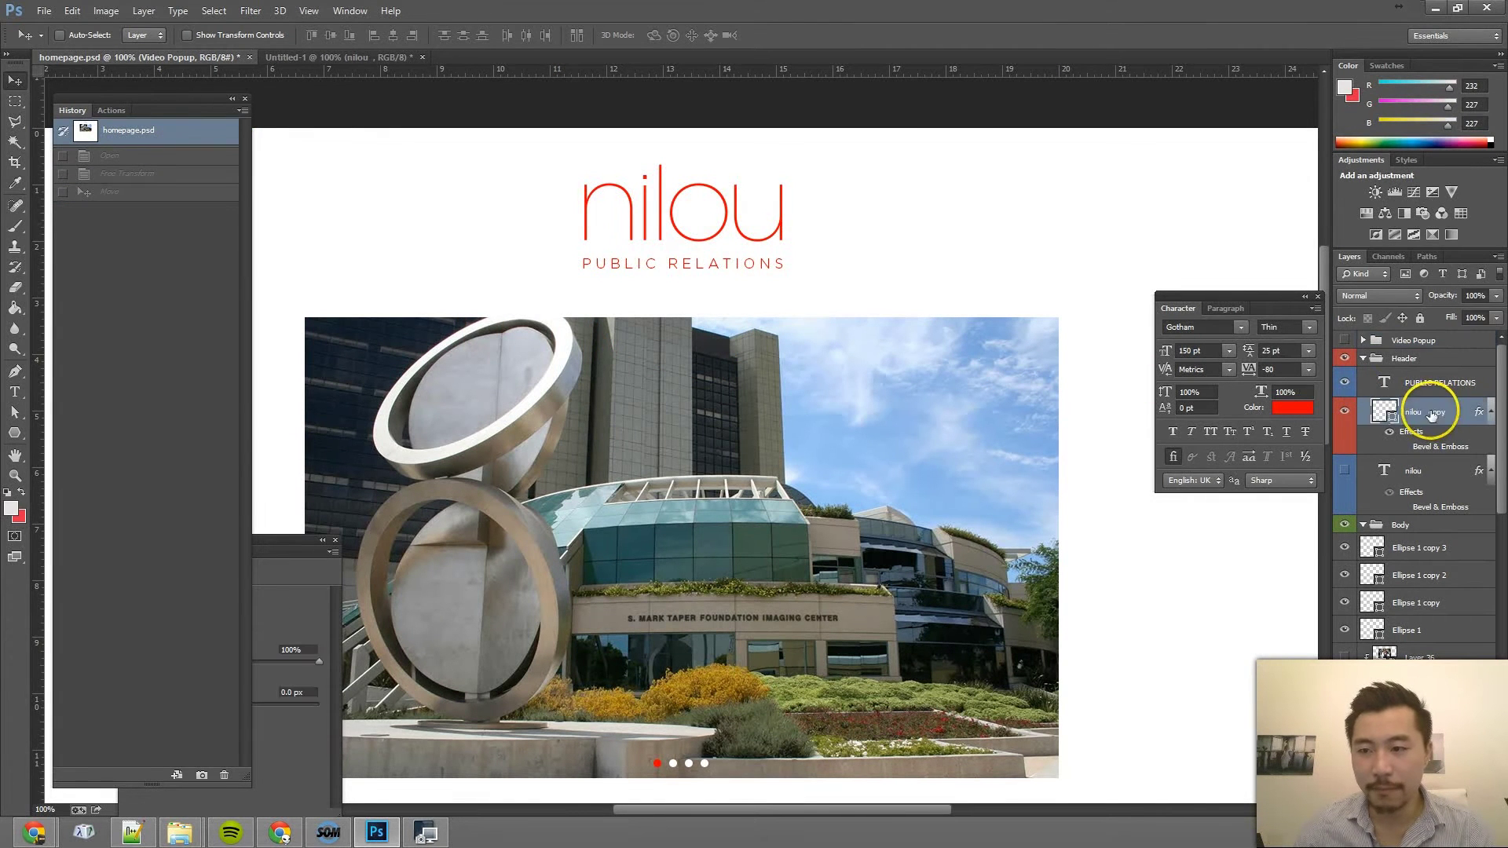
click(1425, 471)
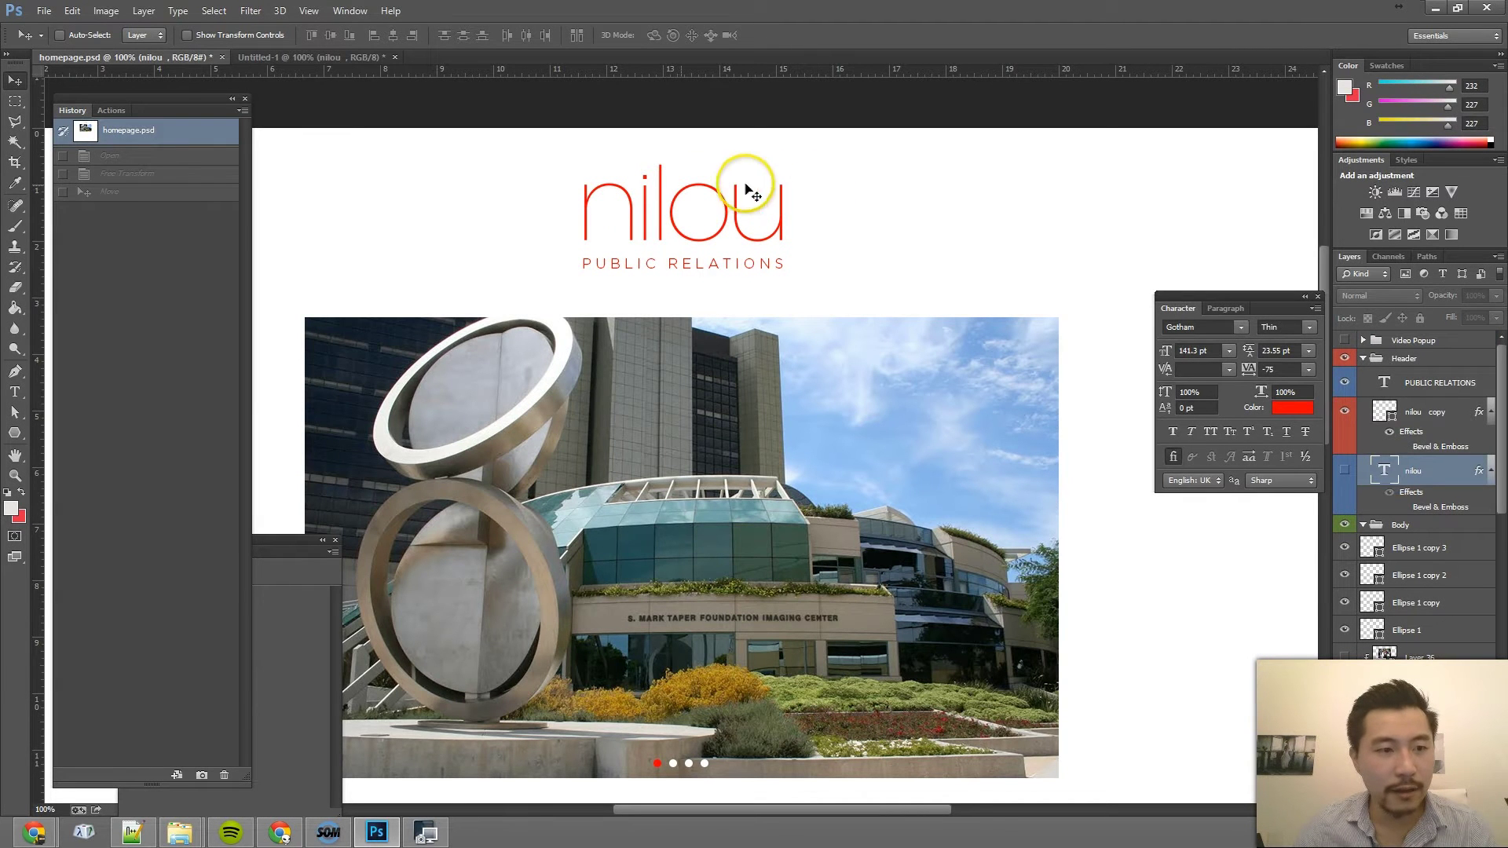
click(16, 412)
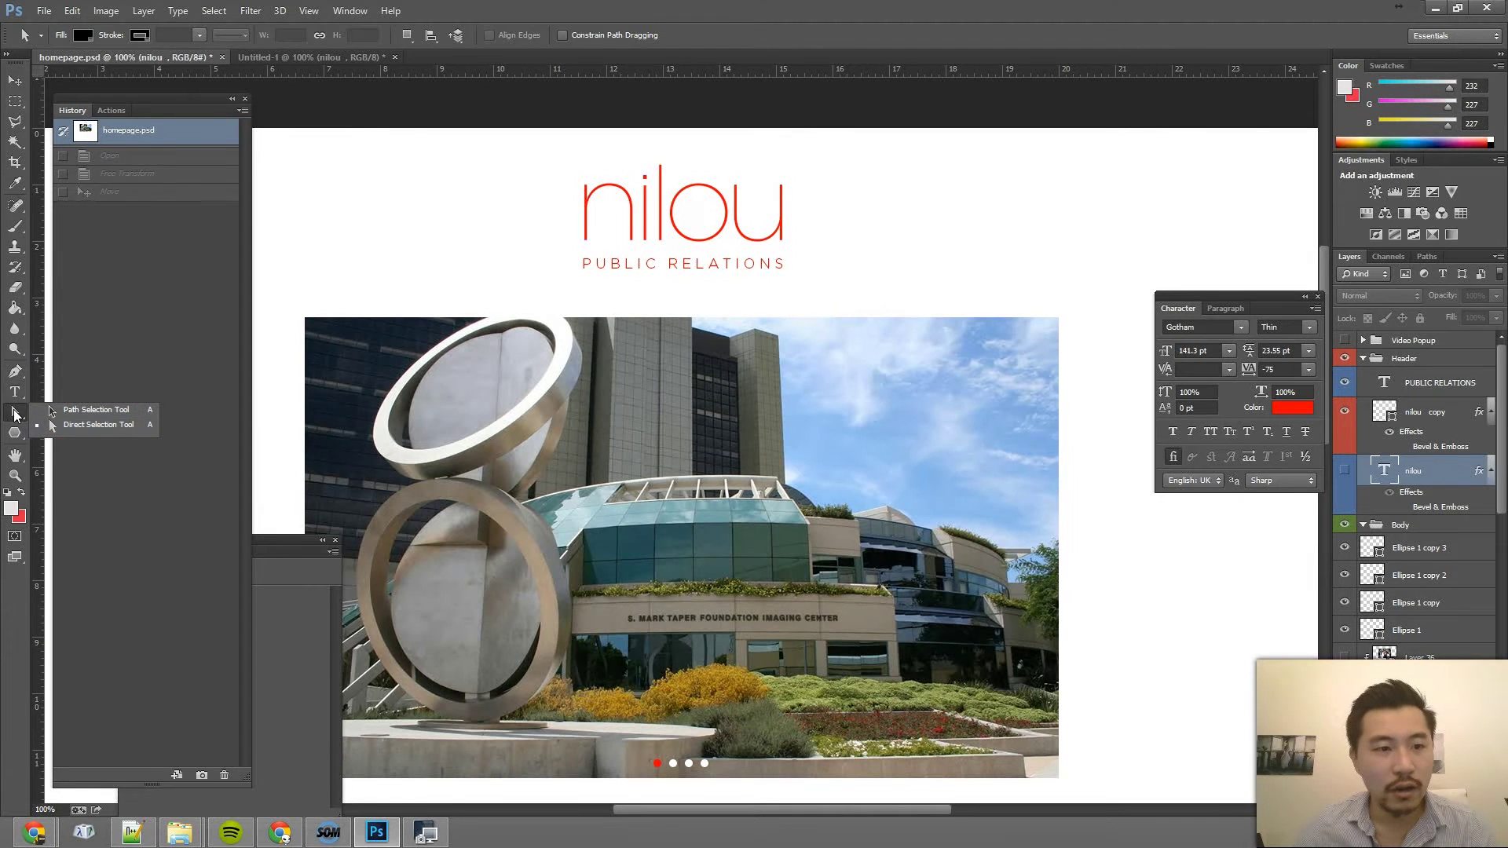
click(87, 425)
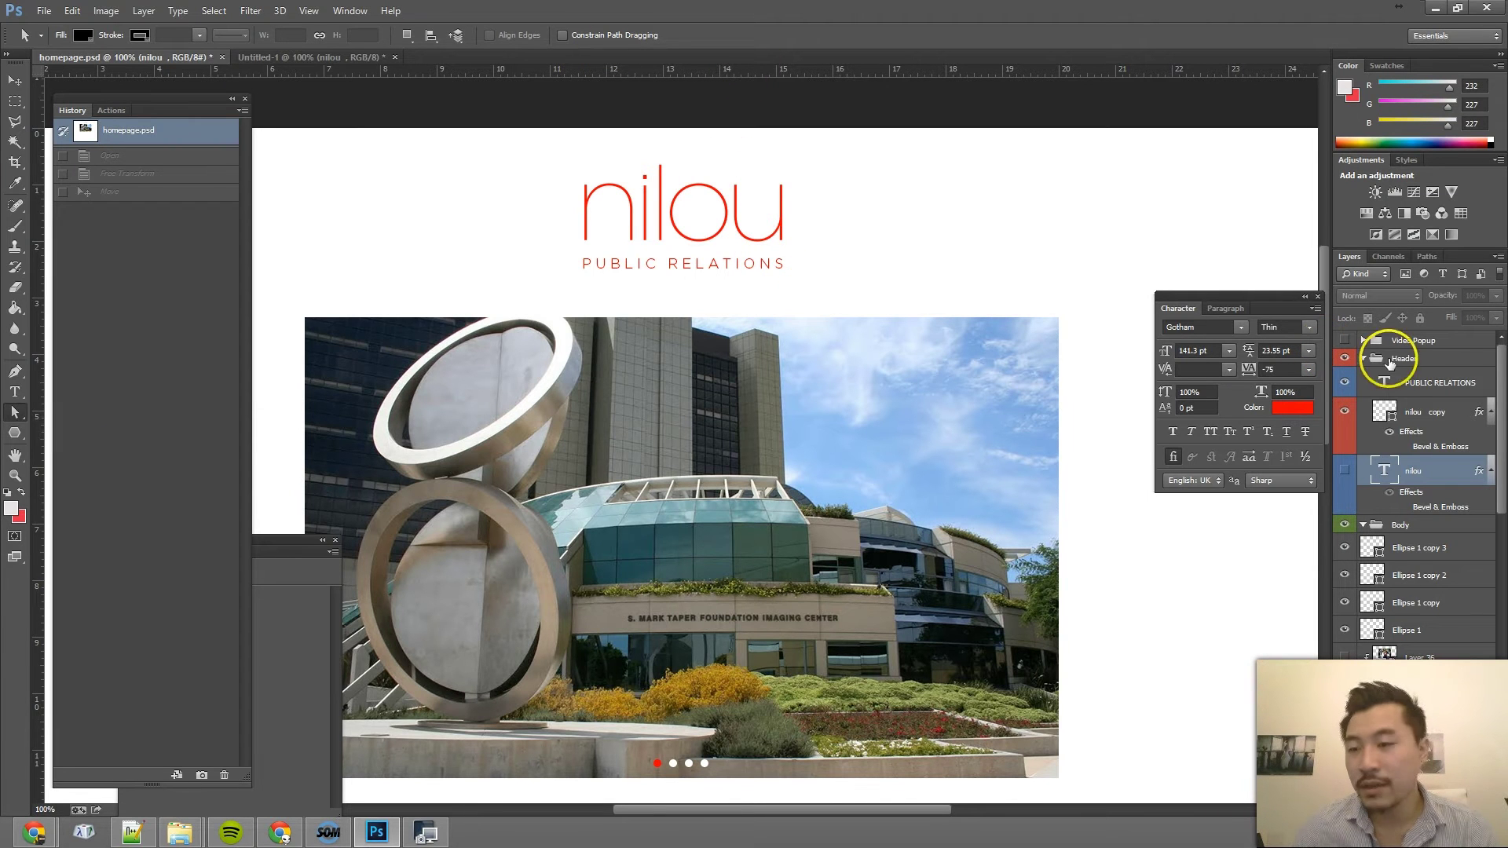
Switch to the Untitled-1 document and move the nilou text layer toward the middle of the canvas.
click(282, 58)
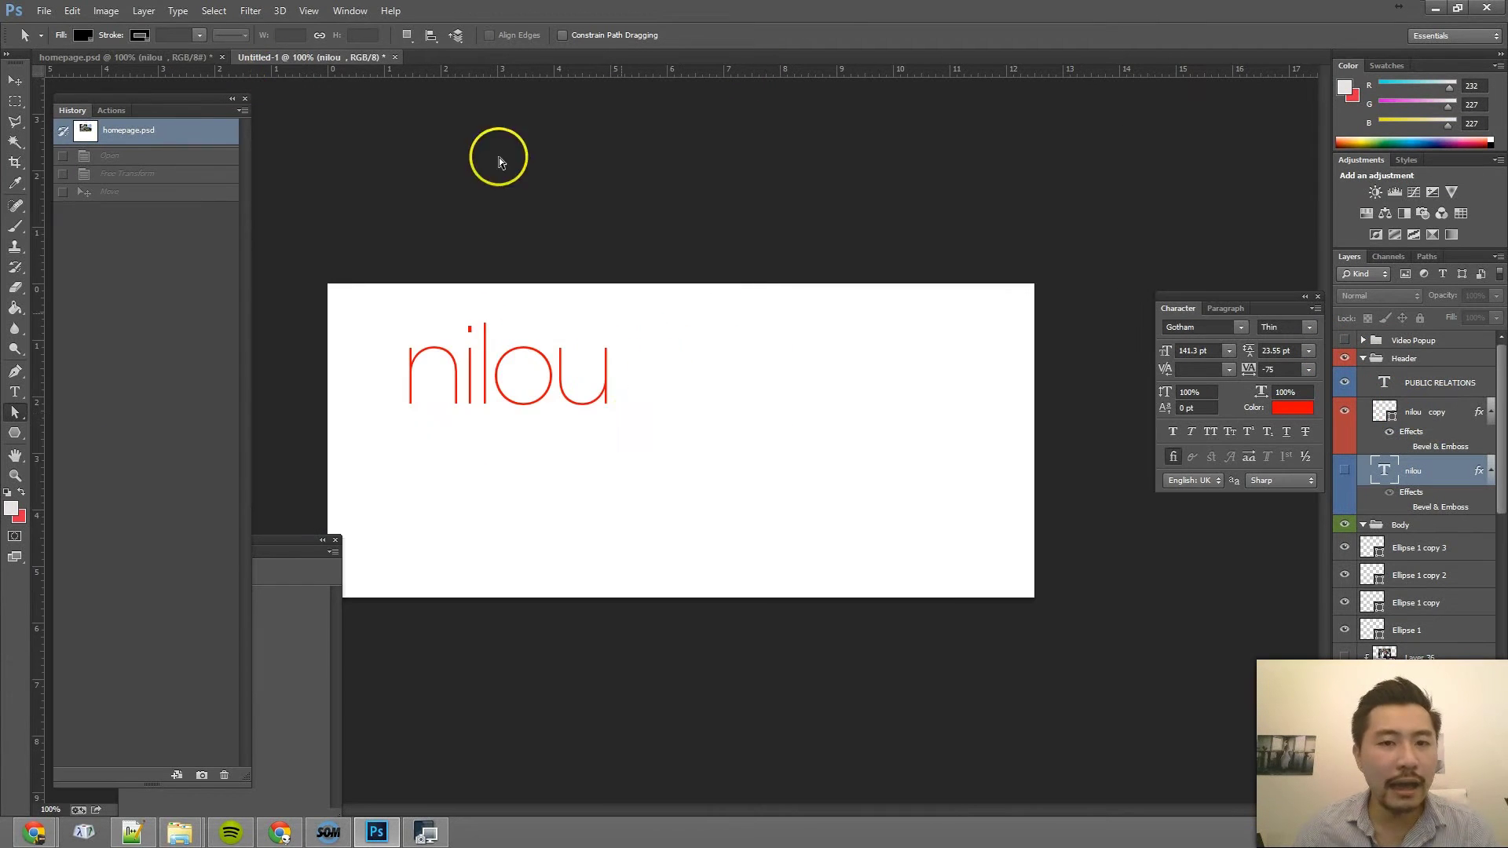
click(589, 412)
key(v)
click(584, 383)
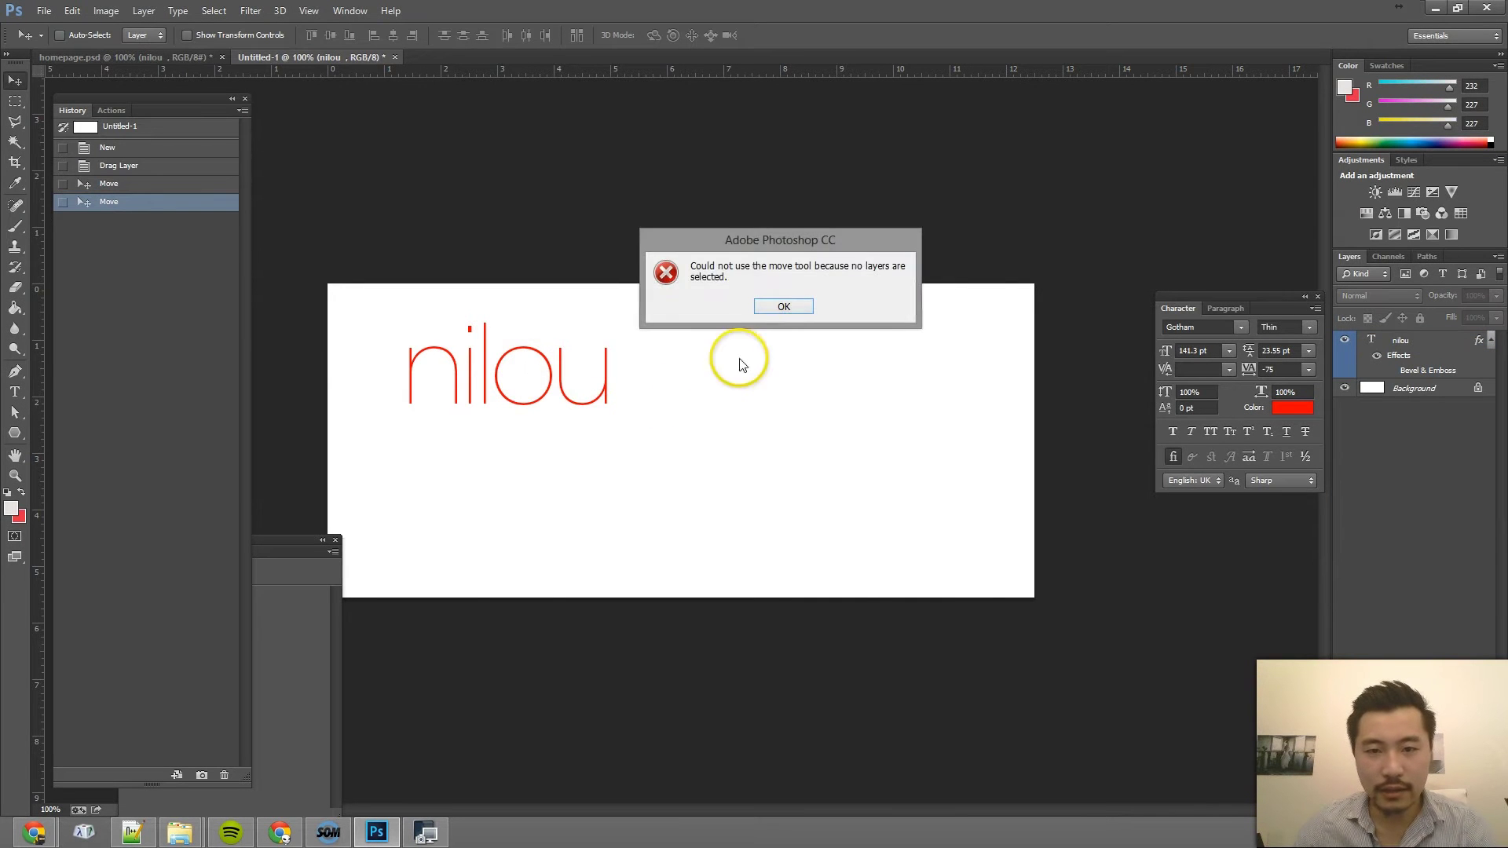
click(825, 309)
click(1414, 340)
drag(490, 412, 675, 396)
Place the cursor in the nilou text with the Type tool and leave text editing.
key(t)
click(698, 391)
double_click(697, 391)
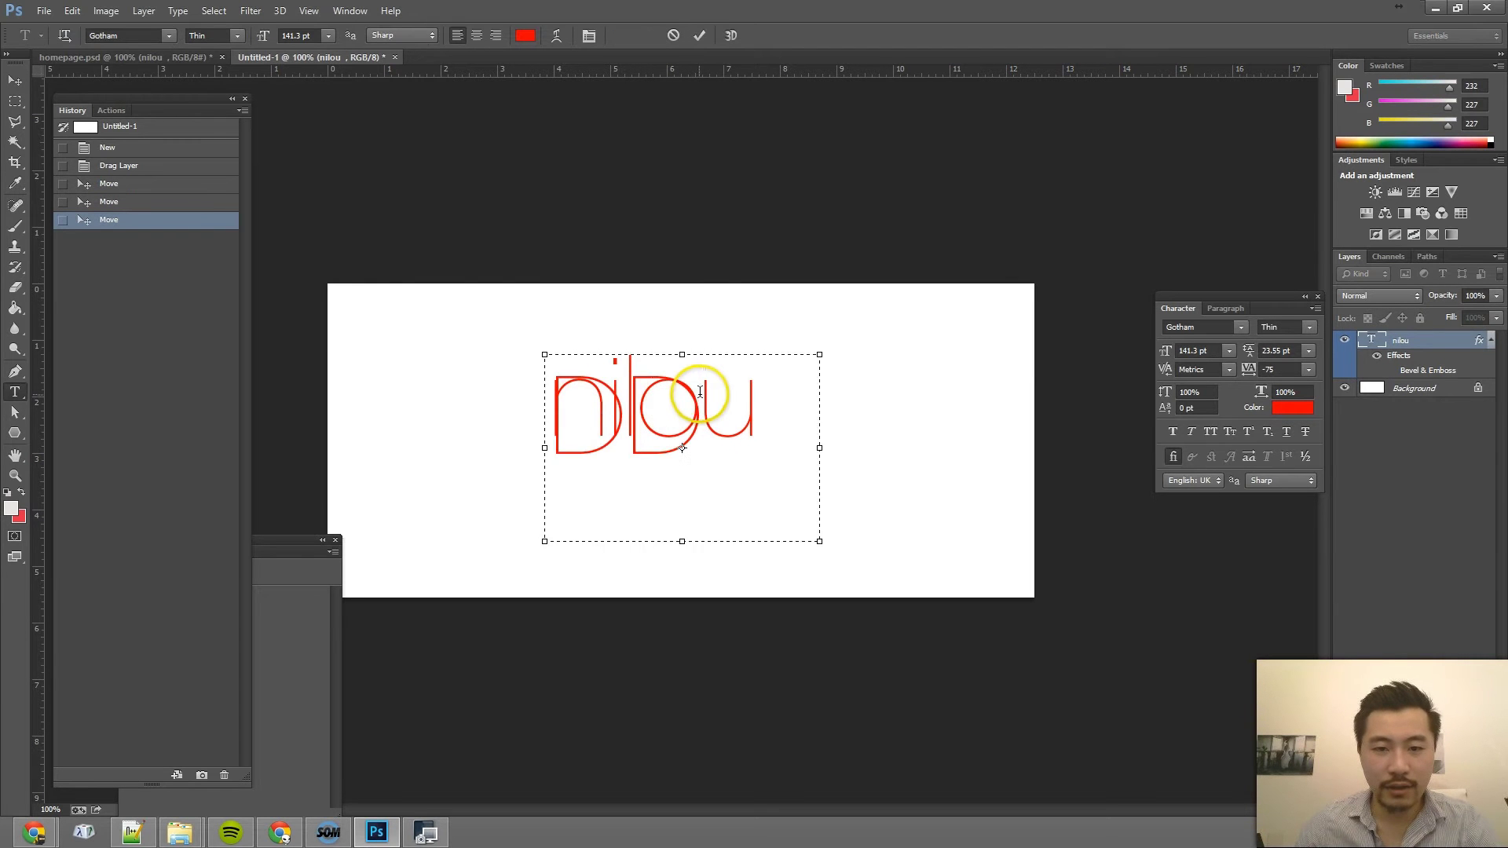
click(697, 391)
click(761, 394)
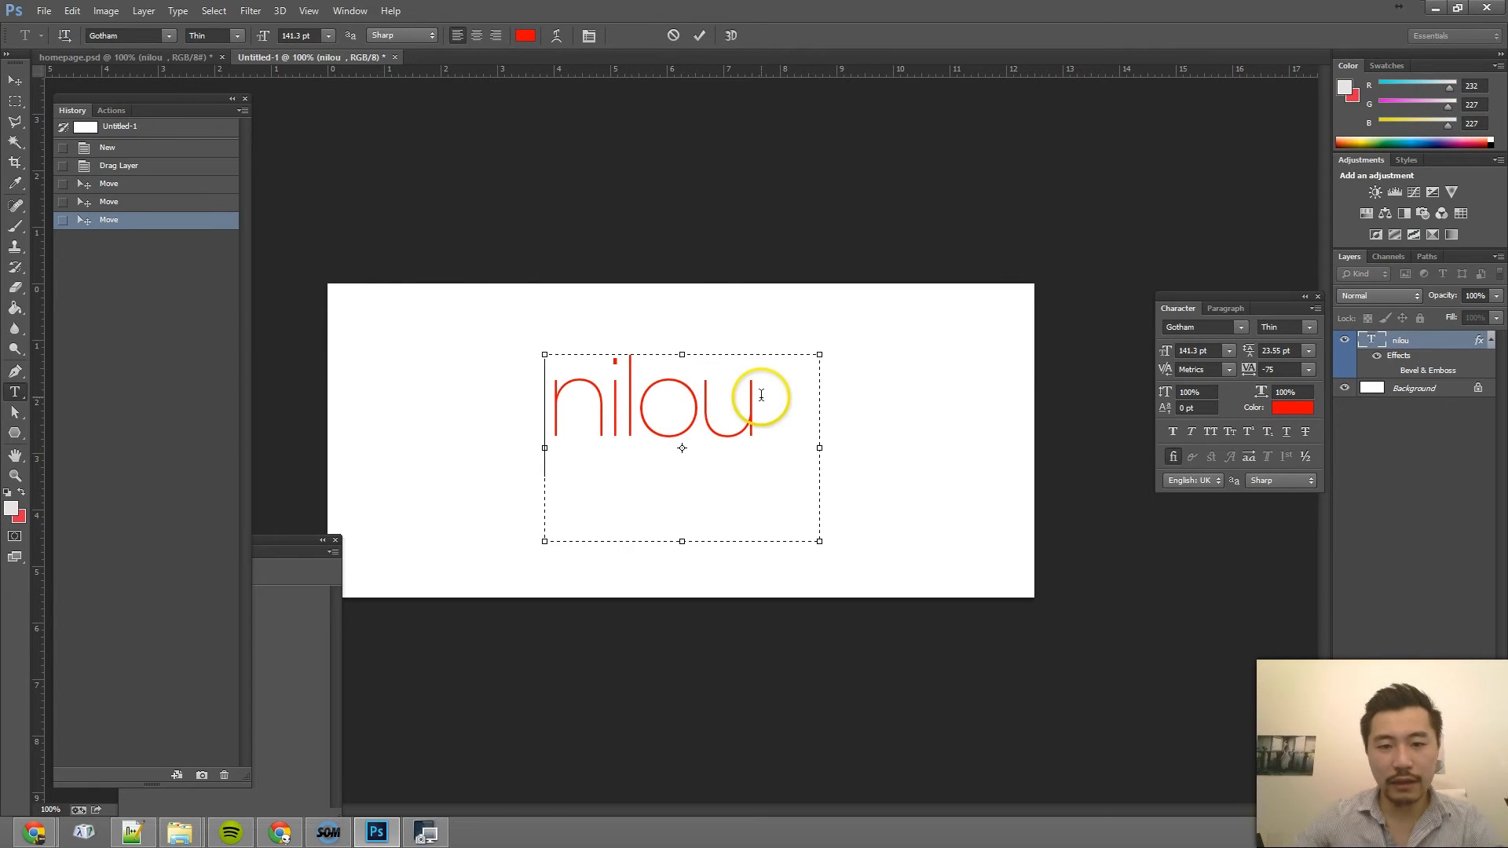
key(ctrl+Return)
Nudge the nilou text layer 30 px to the right and 40 px down on the canvas.
key(v)
key(shift+Right)
key(shift+Right)
key(shift+Right)
key(shift+Down)
key(shift+Down)
key(shift+Down)
key(shift+Down)
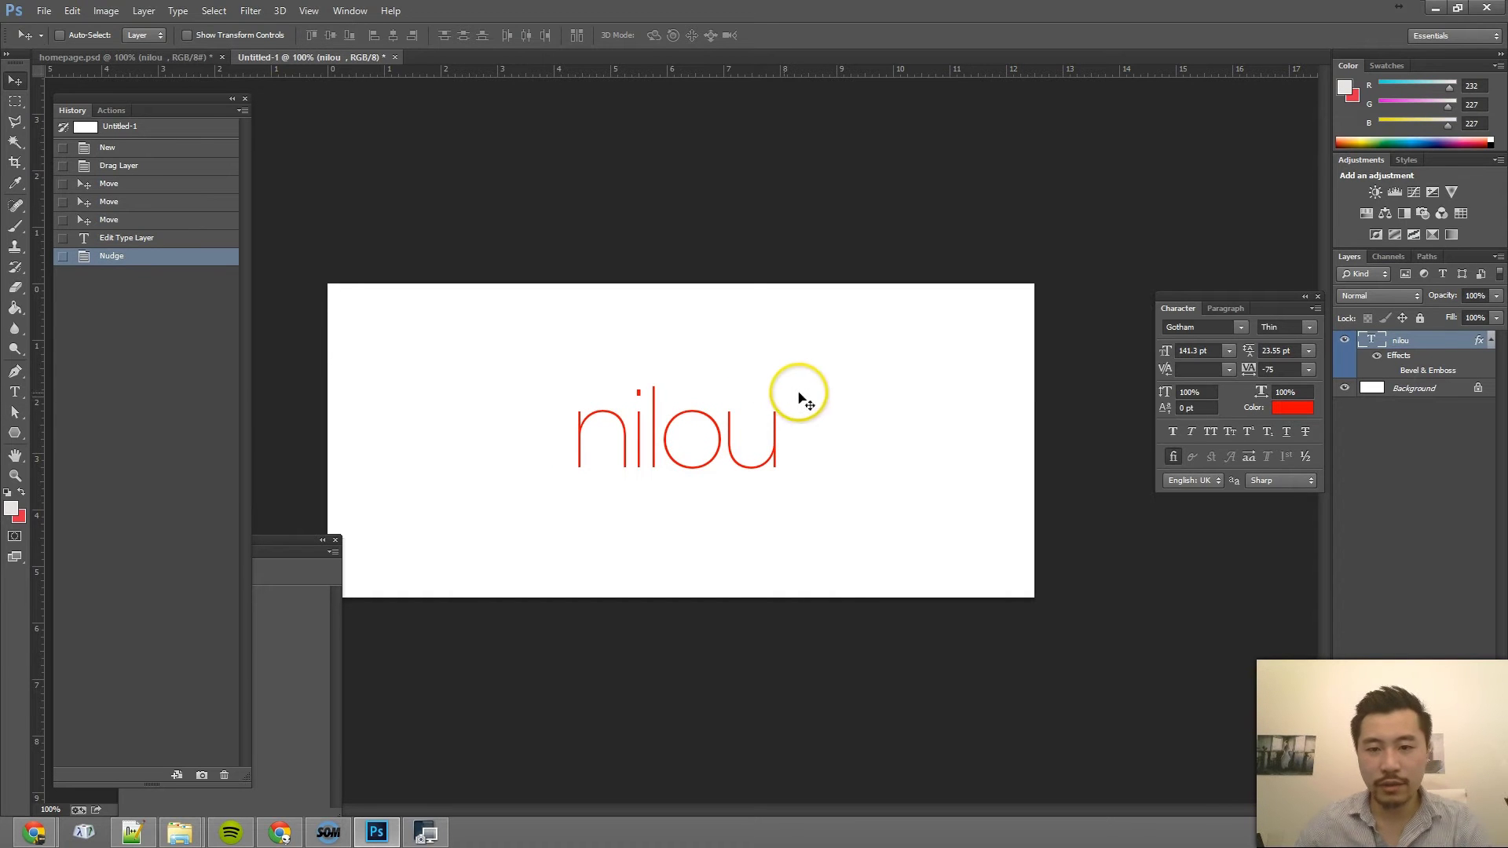
key(ctrl+t)
key(Escape)
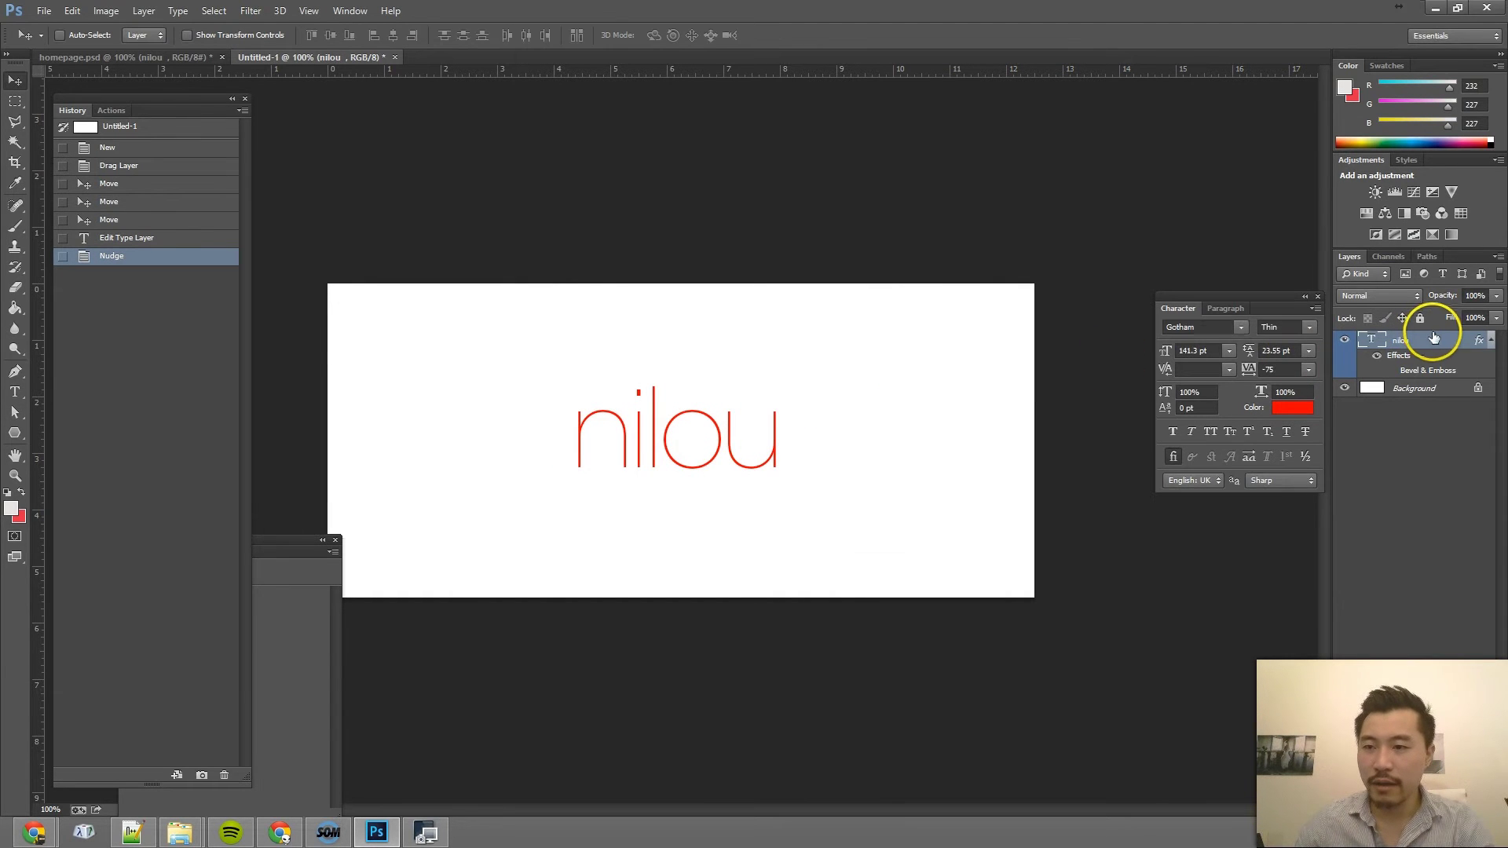
Convert the nilou paragraph text layer to point text.
right_click(1433, 339)
click(1451, 339)
right_click(1450, 339)
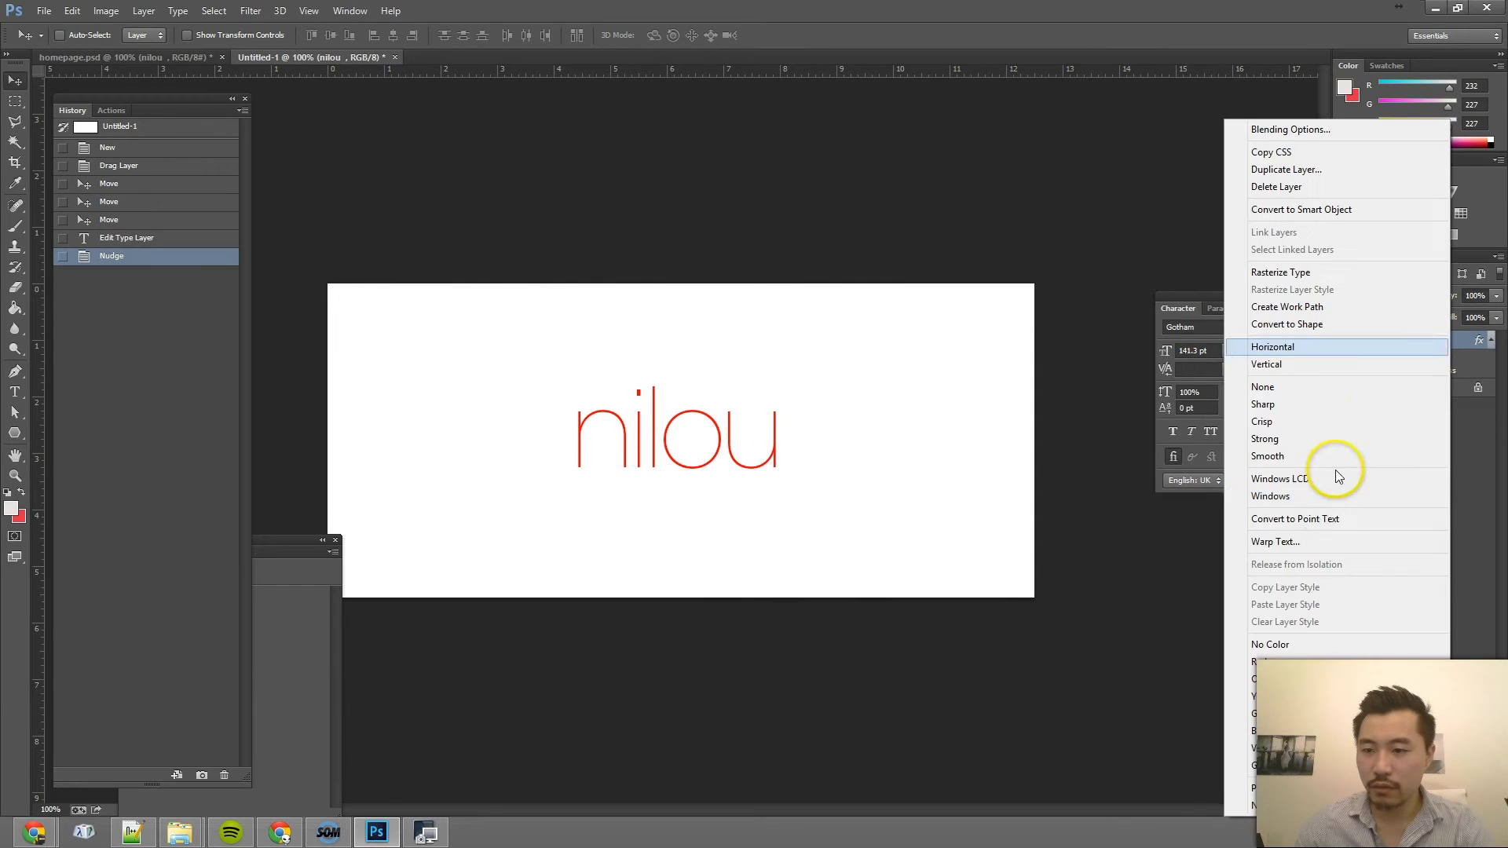
click(1326, 520)
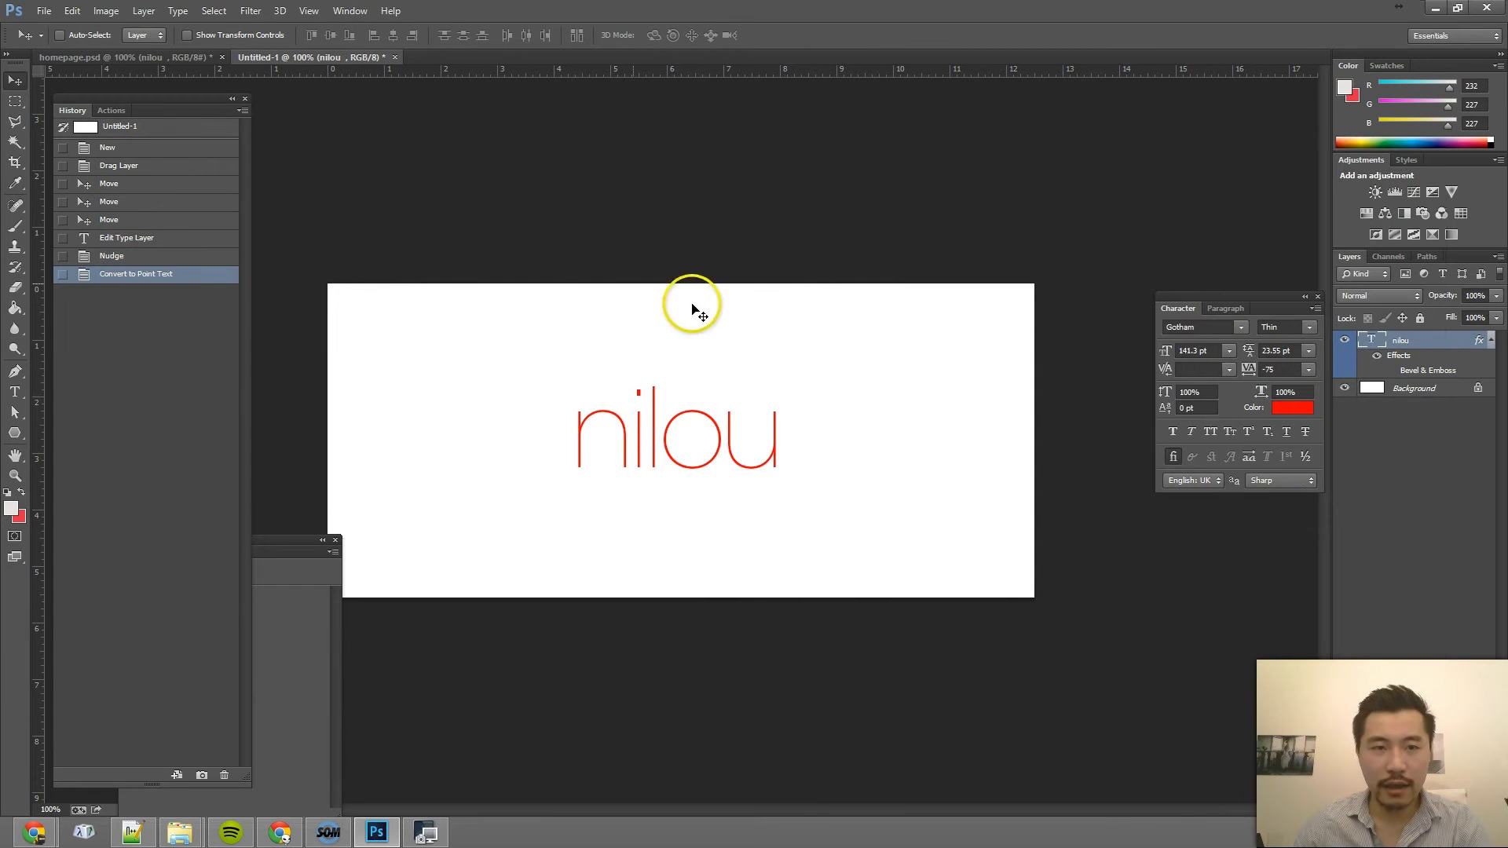
Enlarge the nilou text proportionally to about 213% with Free Transform and position it around the centre of the canvas.
click(72, 10)
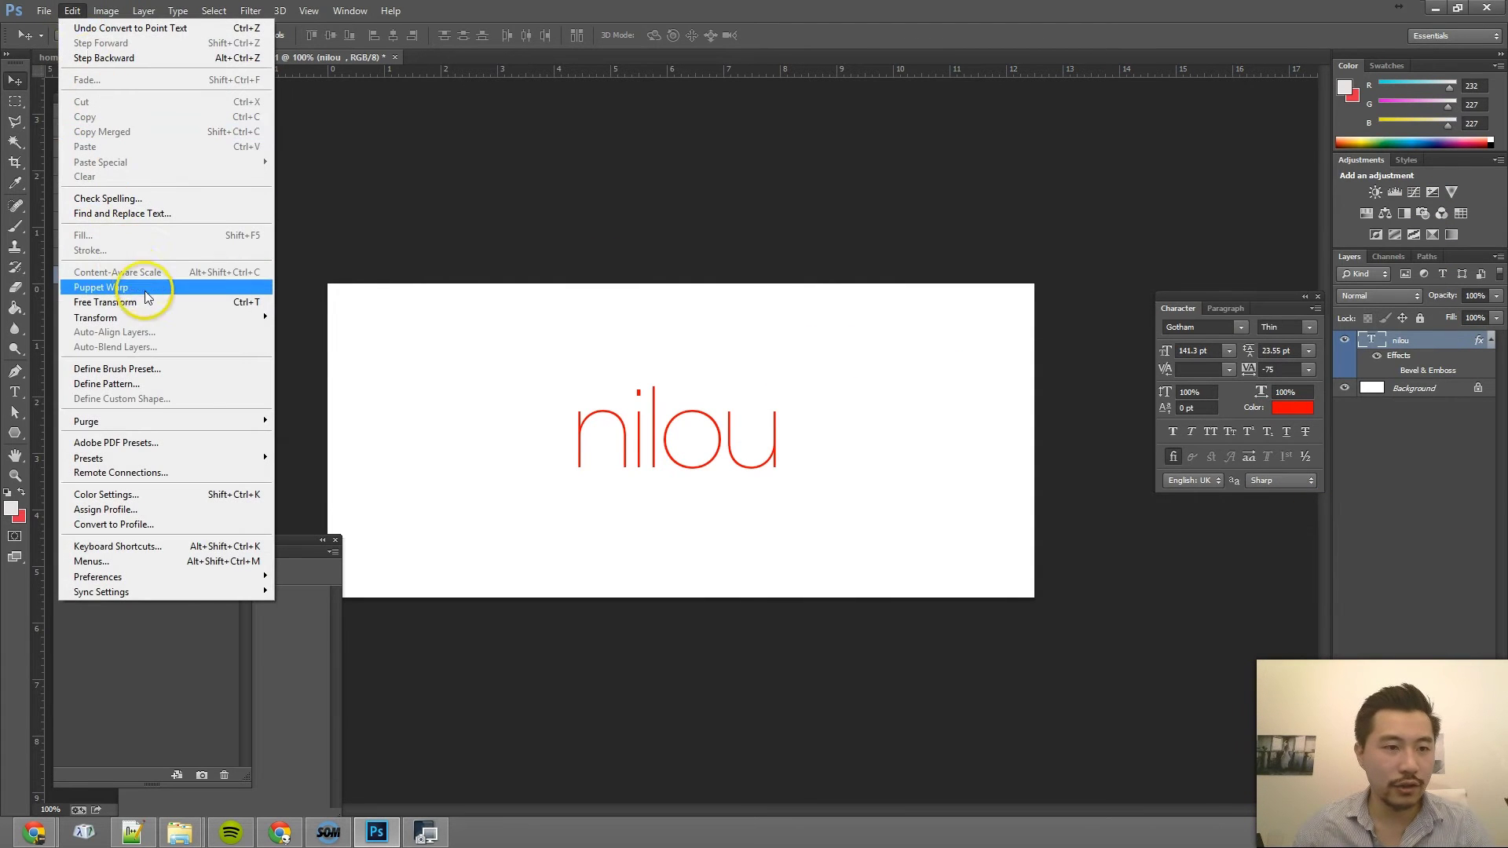
click(121, 302)
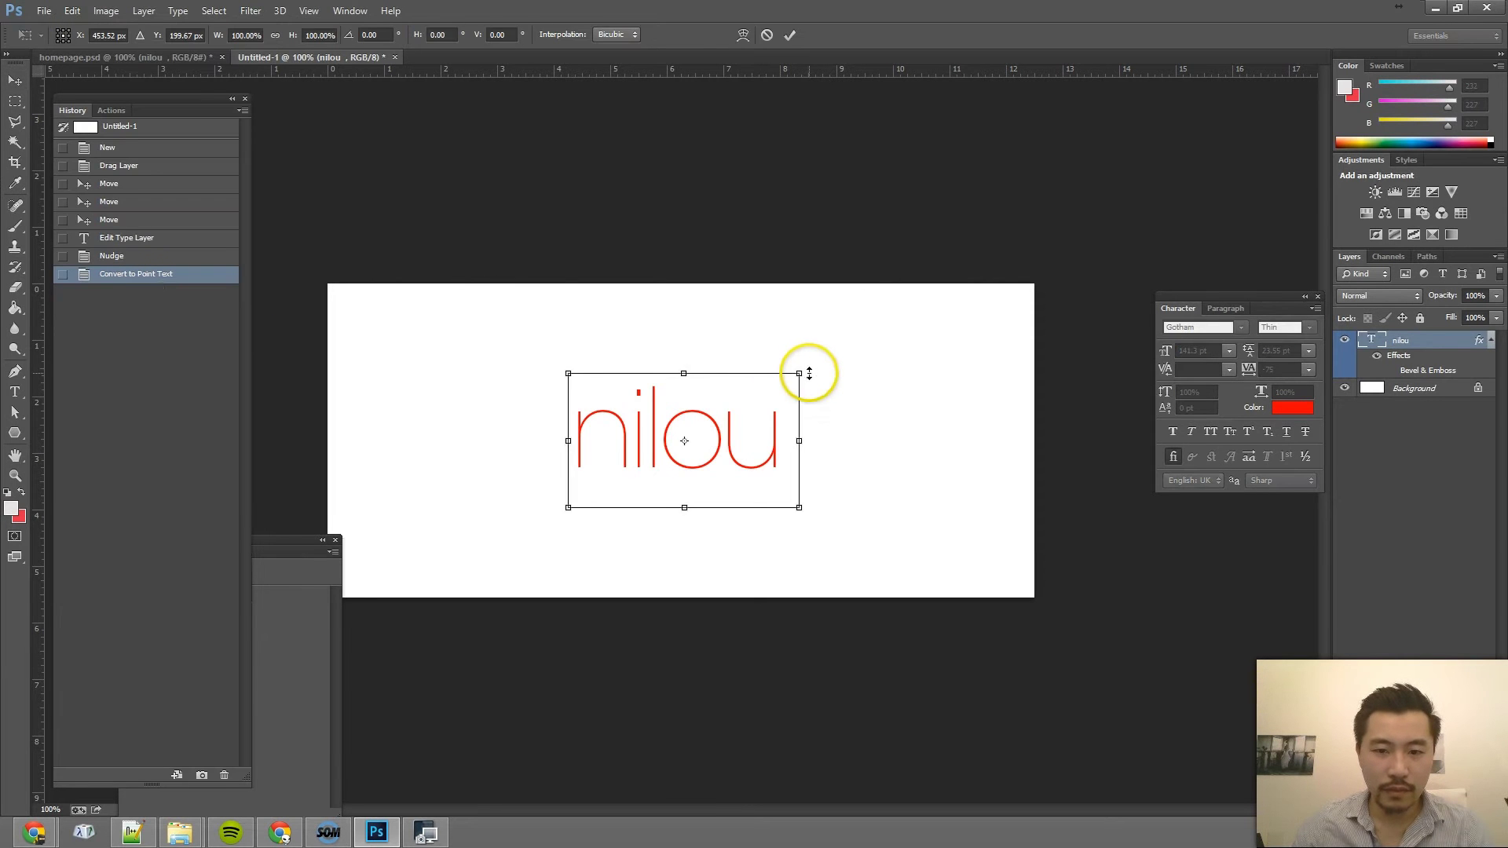
drag(799, 372, 952, 284)
drag(799, 371, 965, 302)
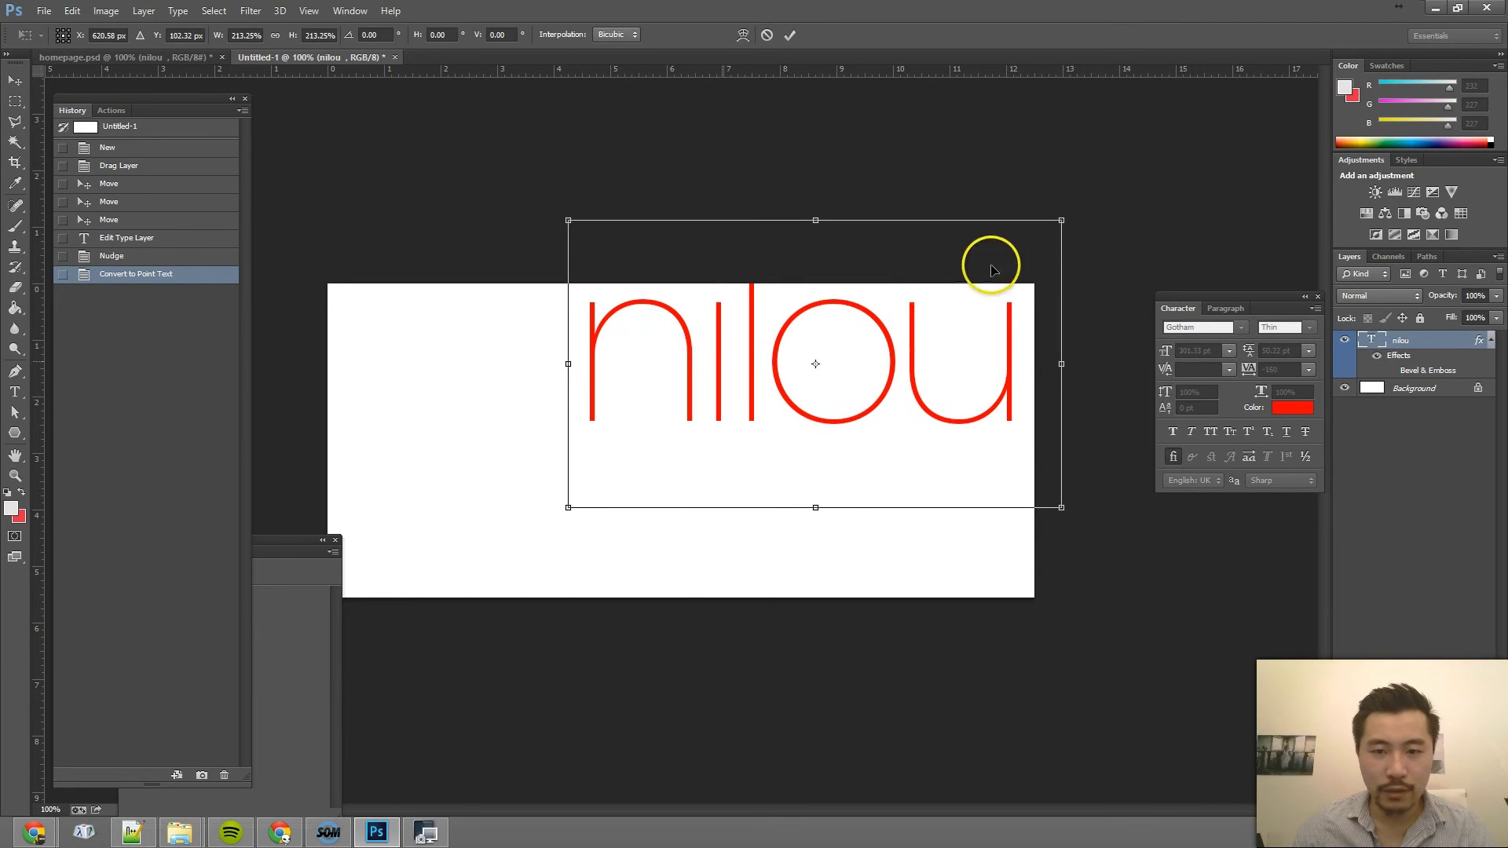
drag(845, 286, 719, 366)
double_click(755, 360)
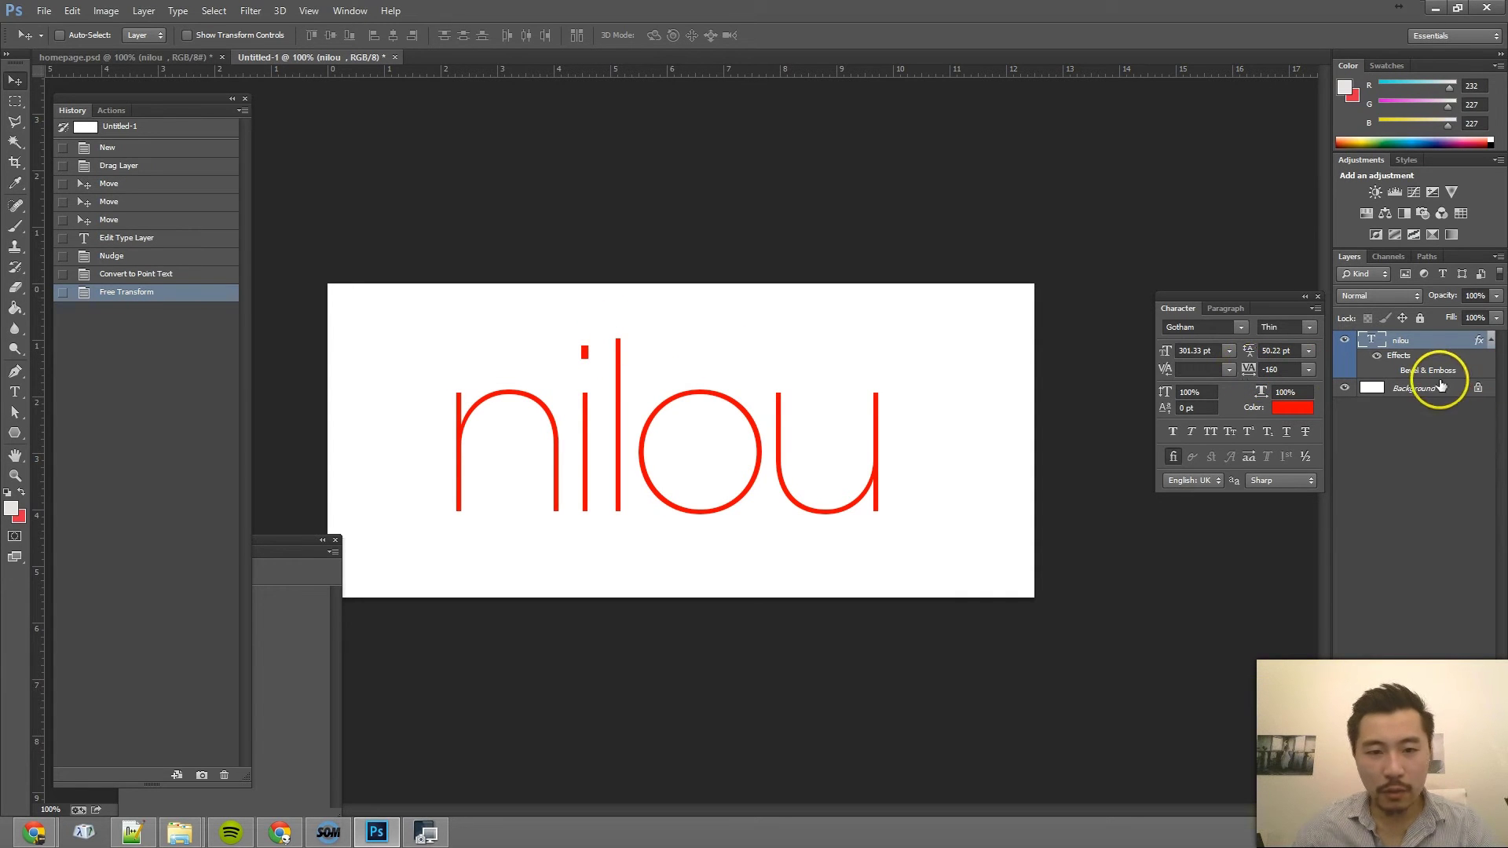
key(shift+Right)
key(shift+Right)
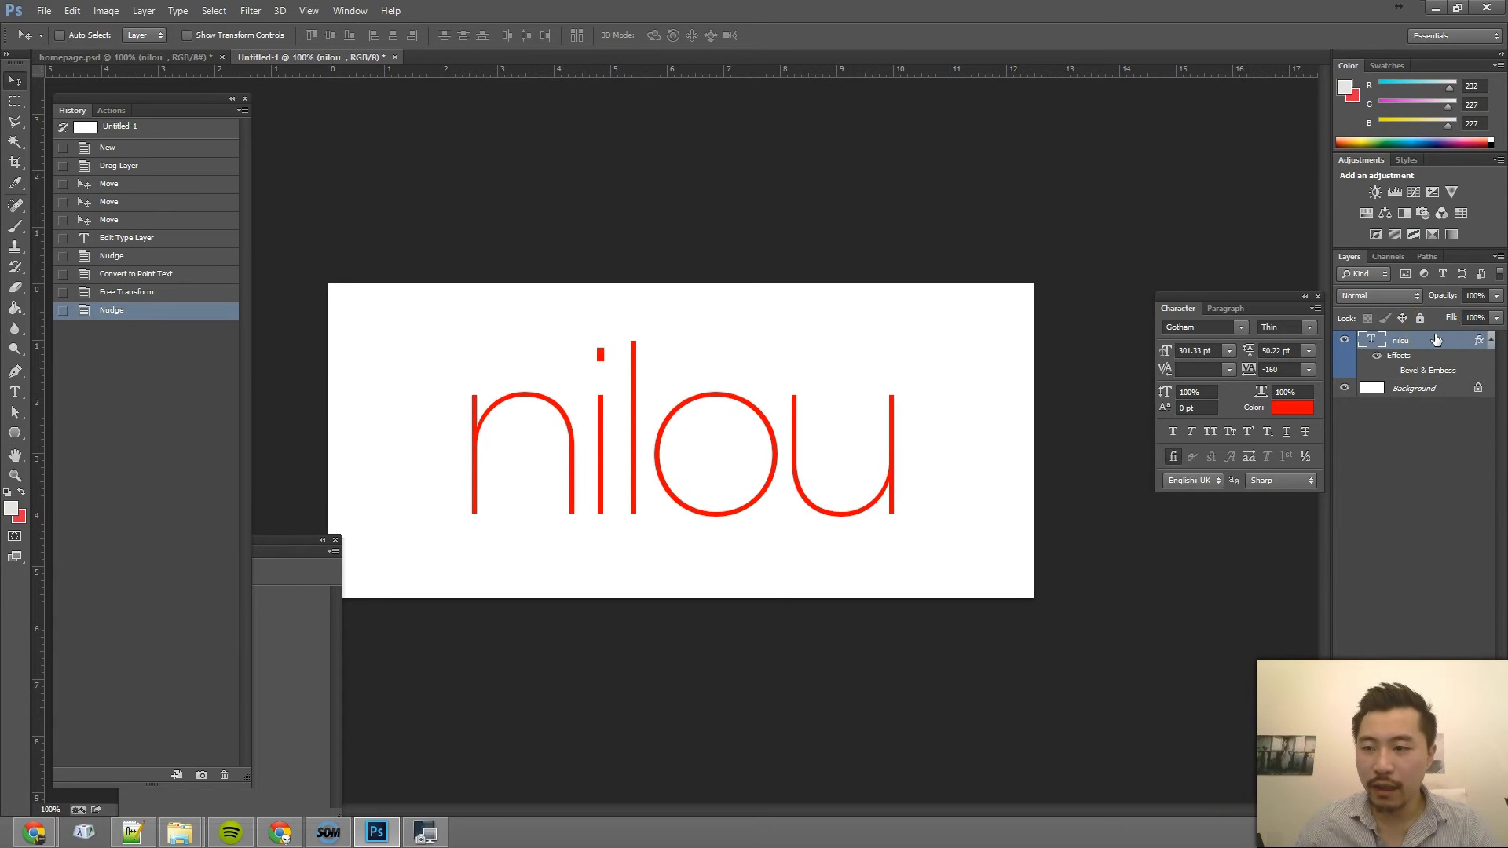
Duplicate the nilou text layer under the suggested copy name and hide the original layer.
right_click(1436, 340)
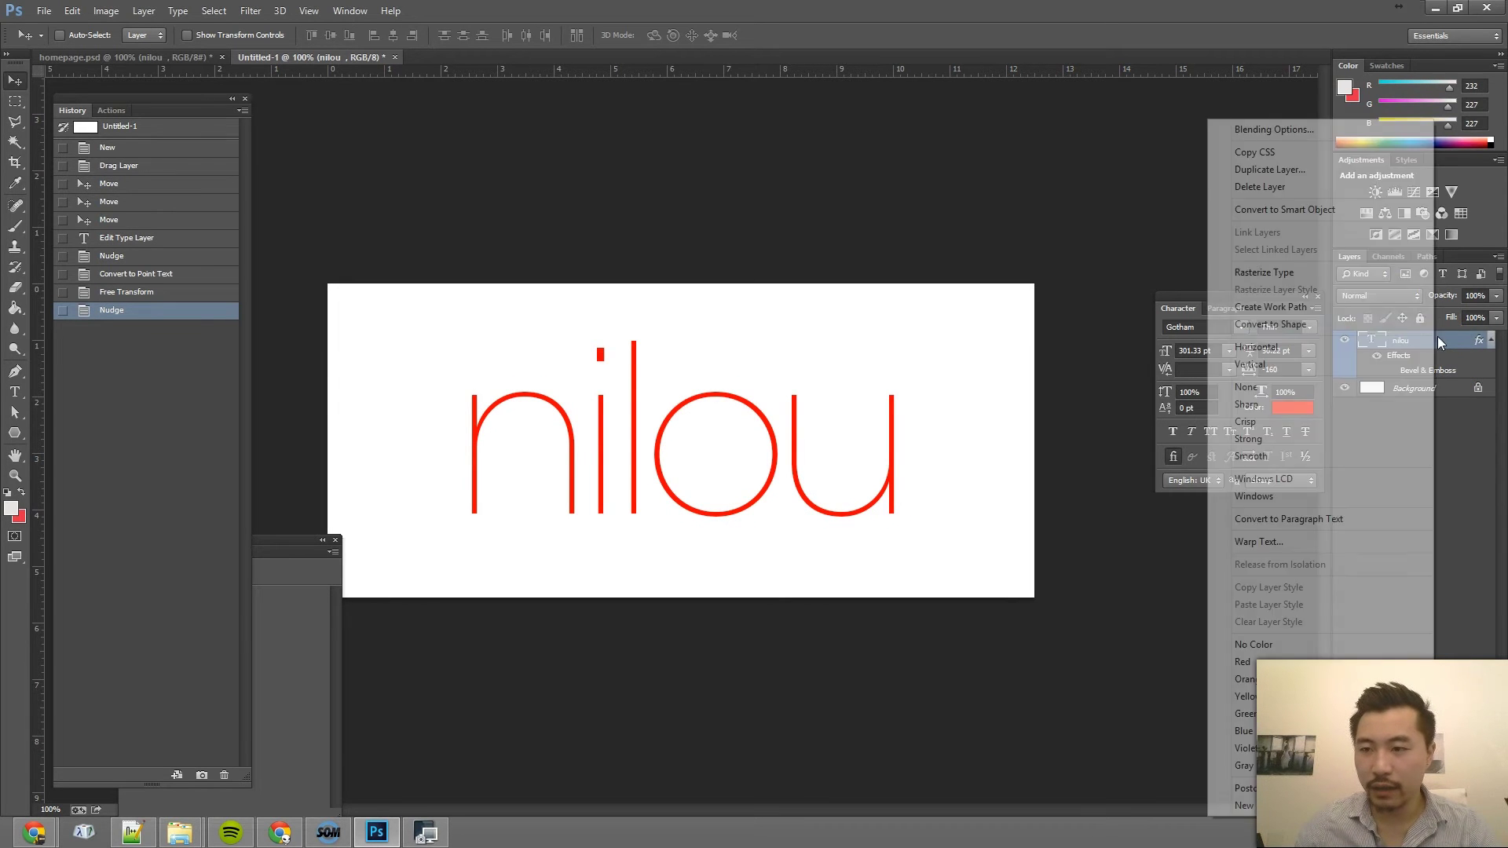
click(1339, 174)
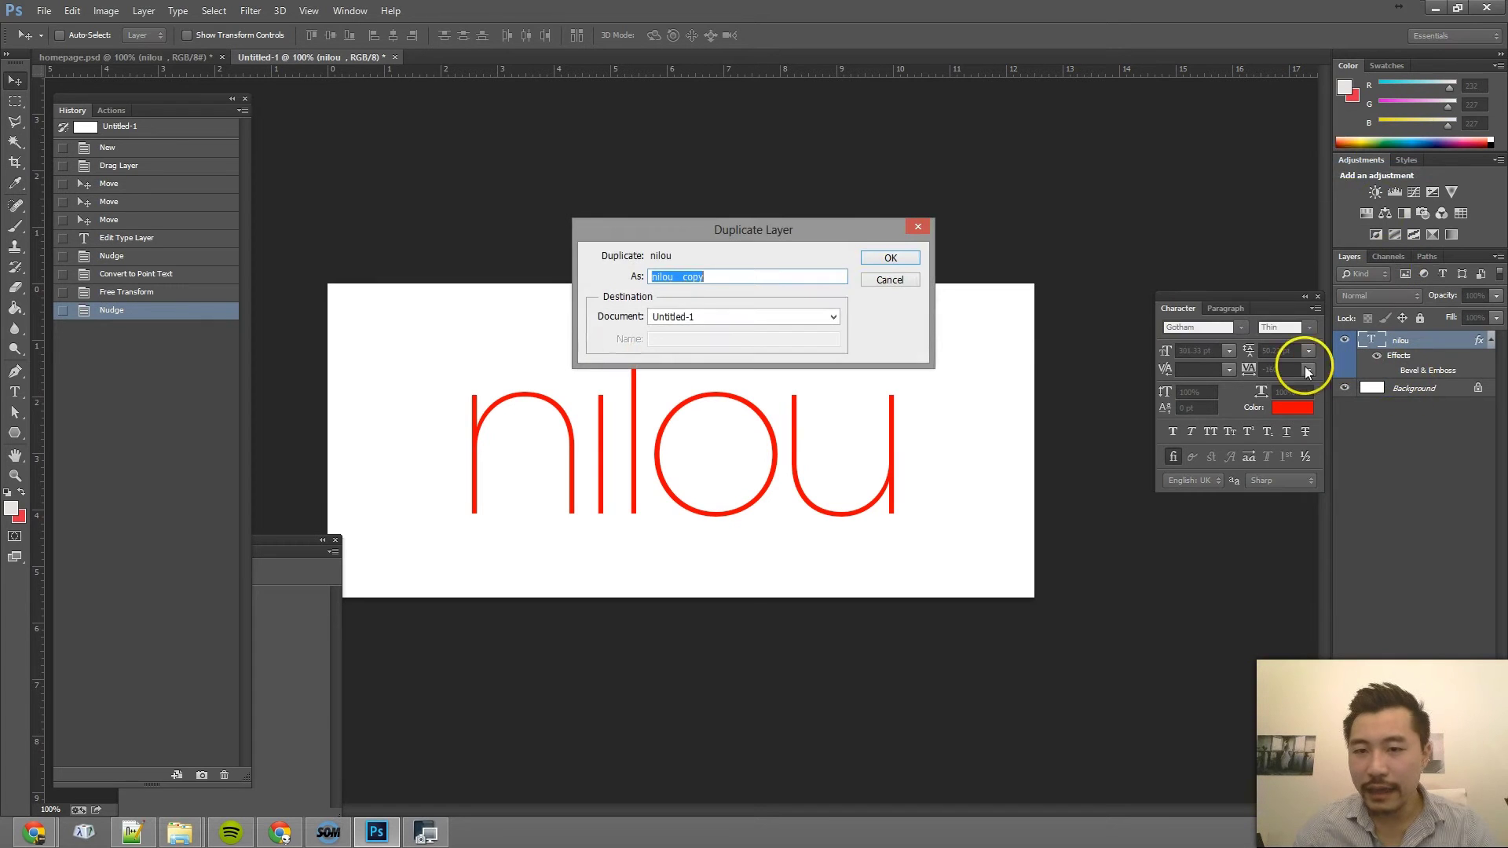
click(883, 259)
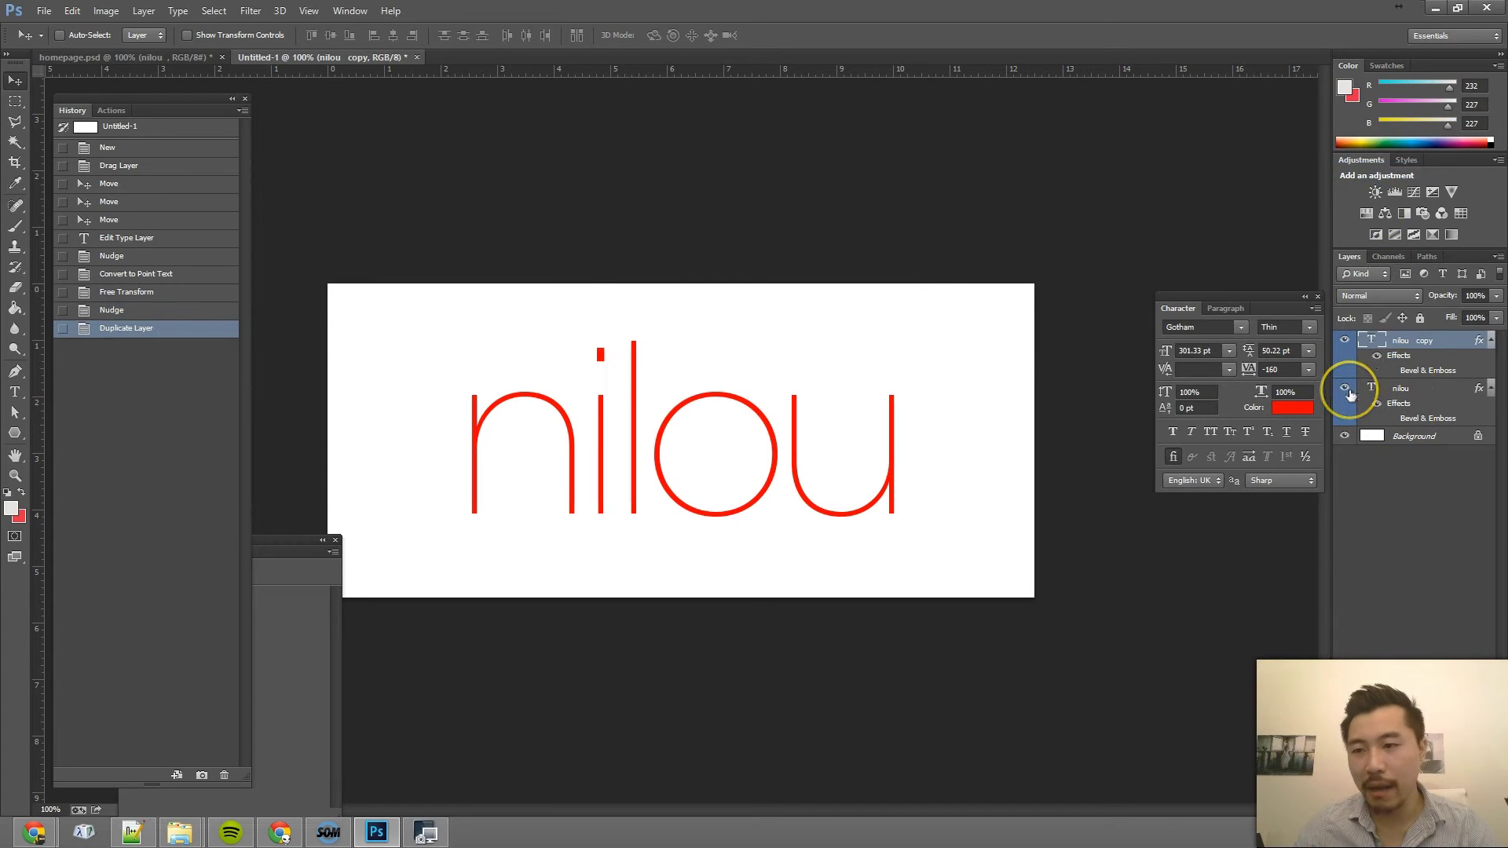
click(1386, 388)
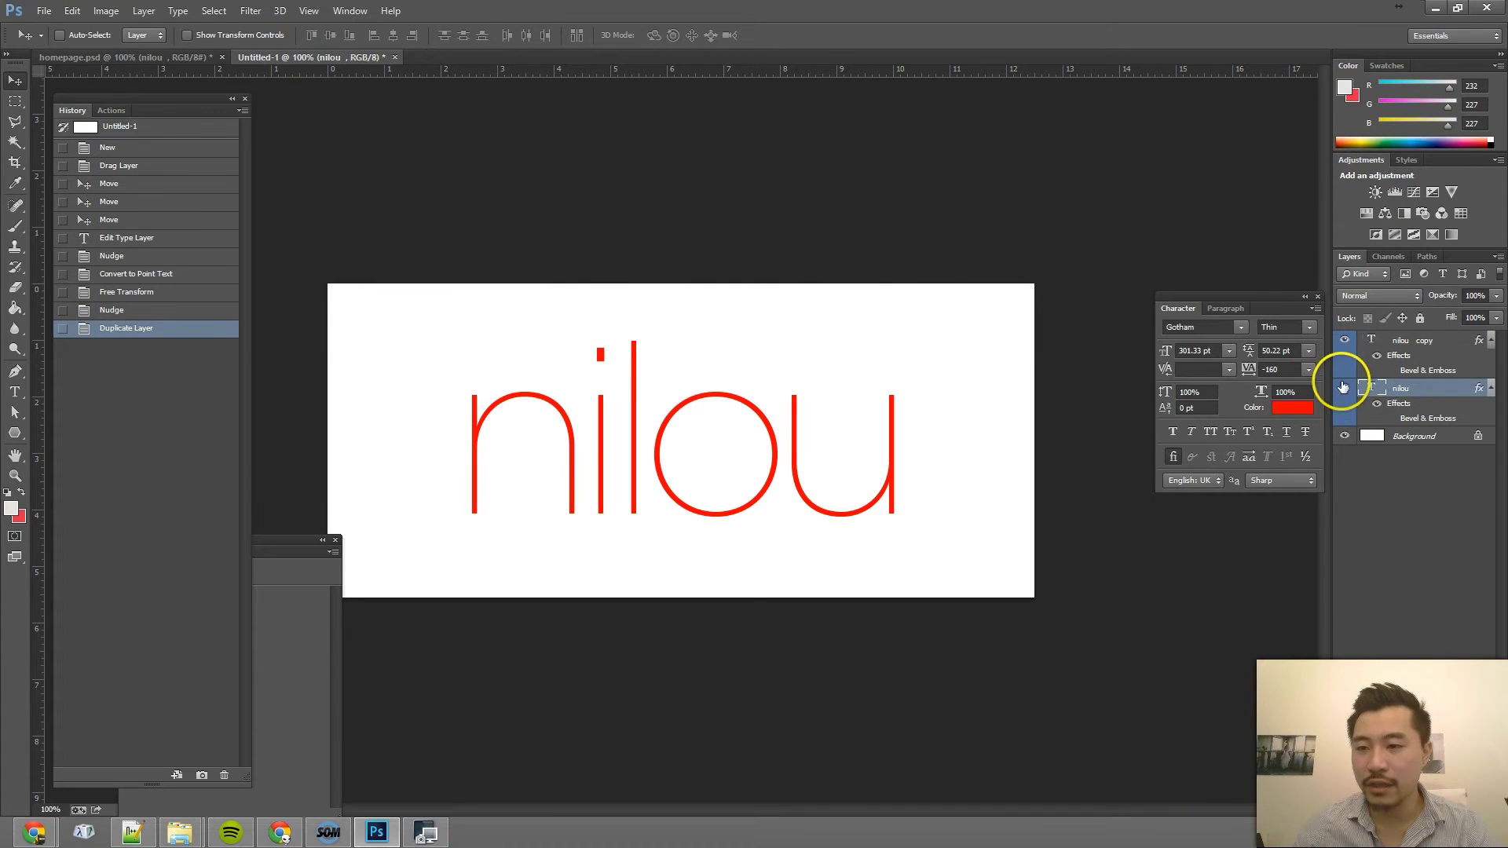
click(1342, 389)
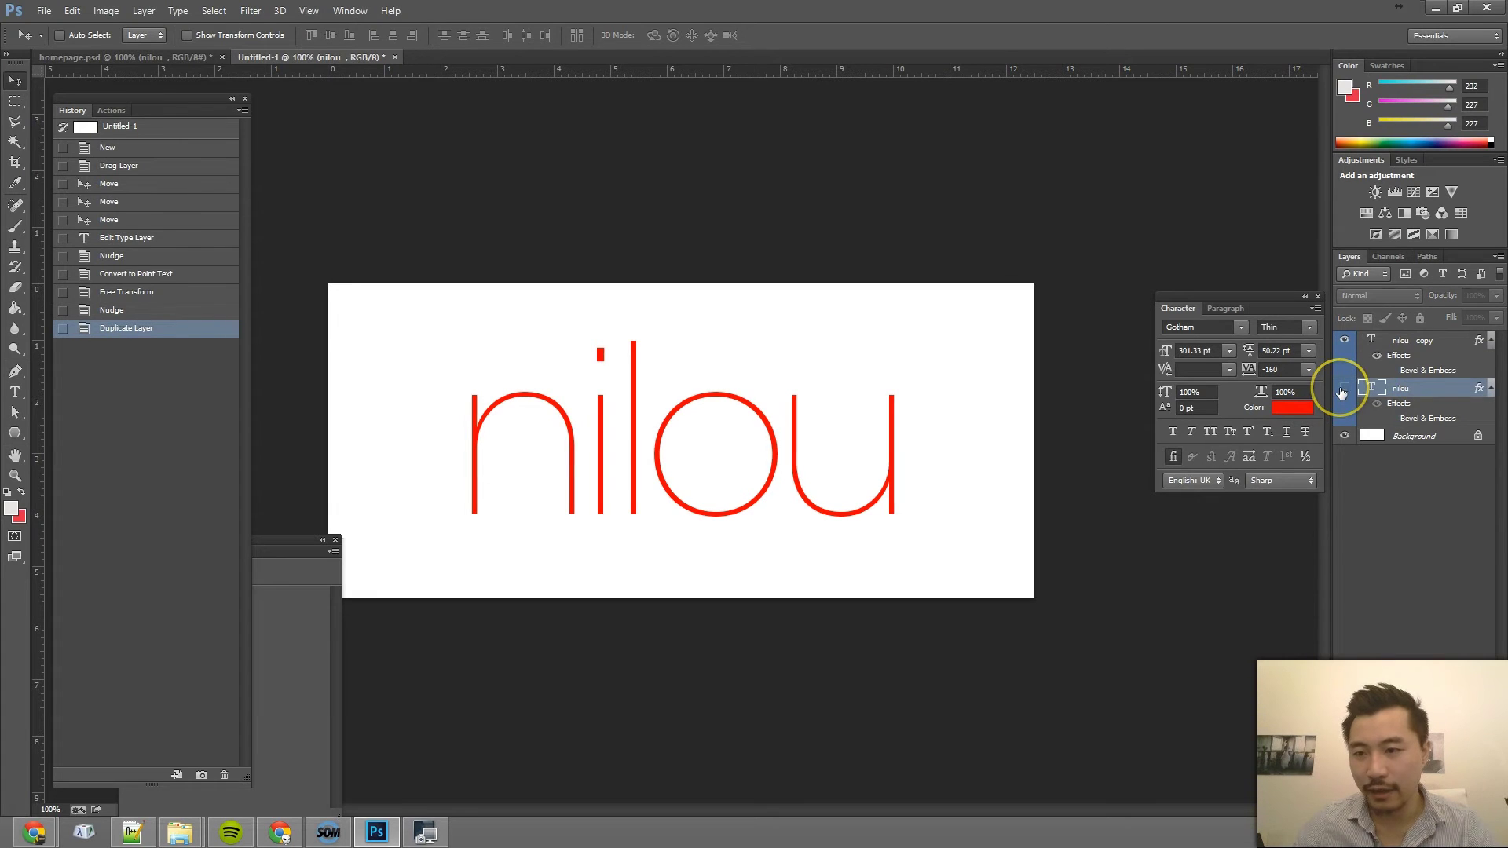
Convert the duplicated nilou text layer to a shape layer.
click(1424, 348)
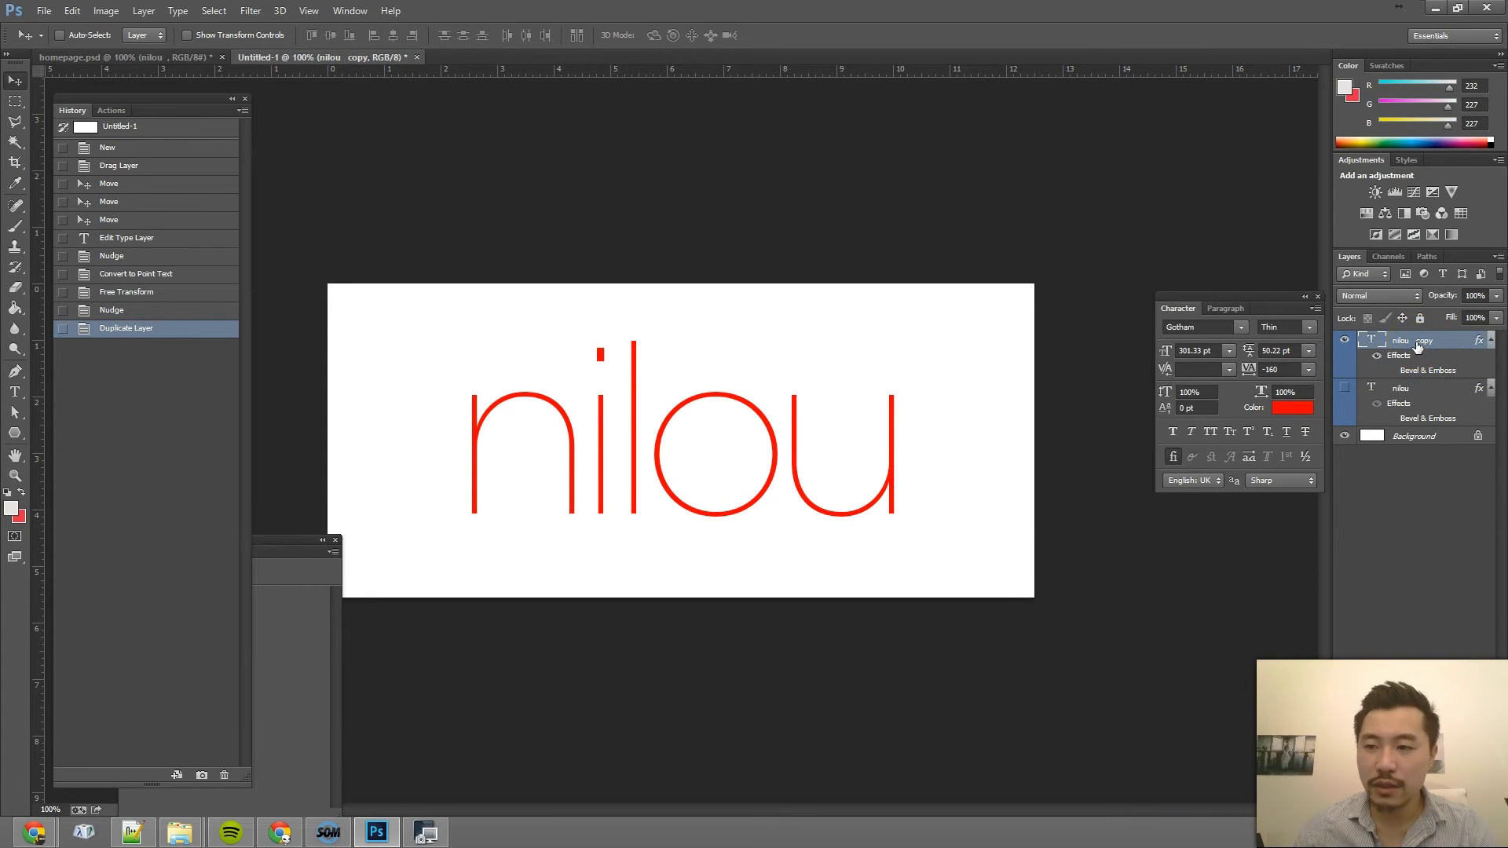
right_click(1418, 346)
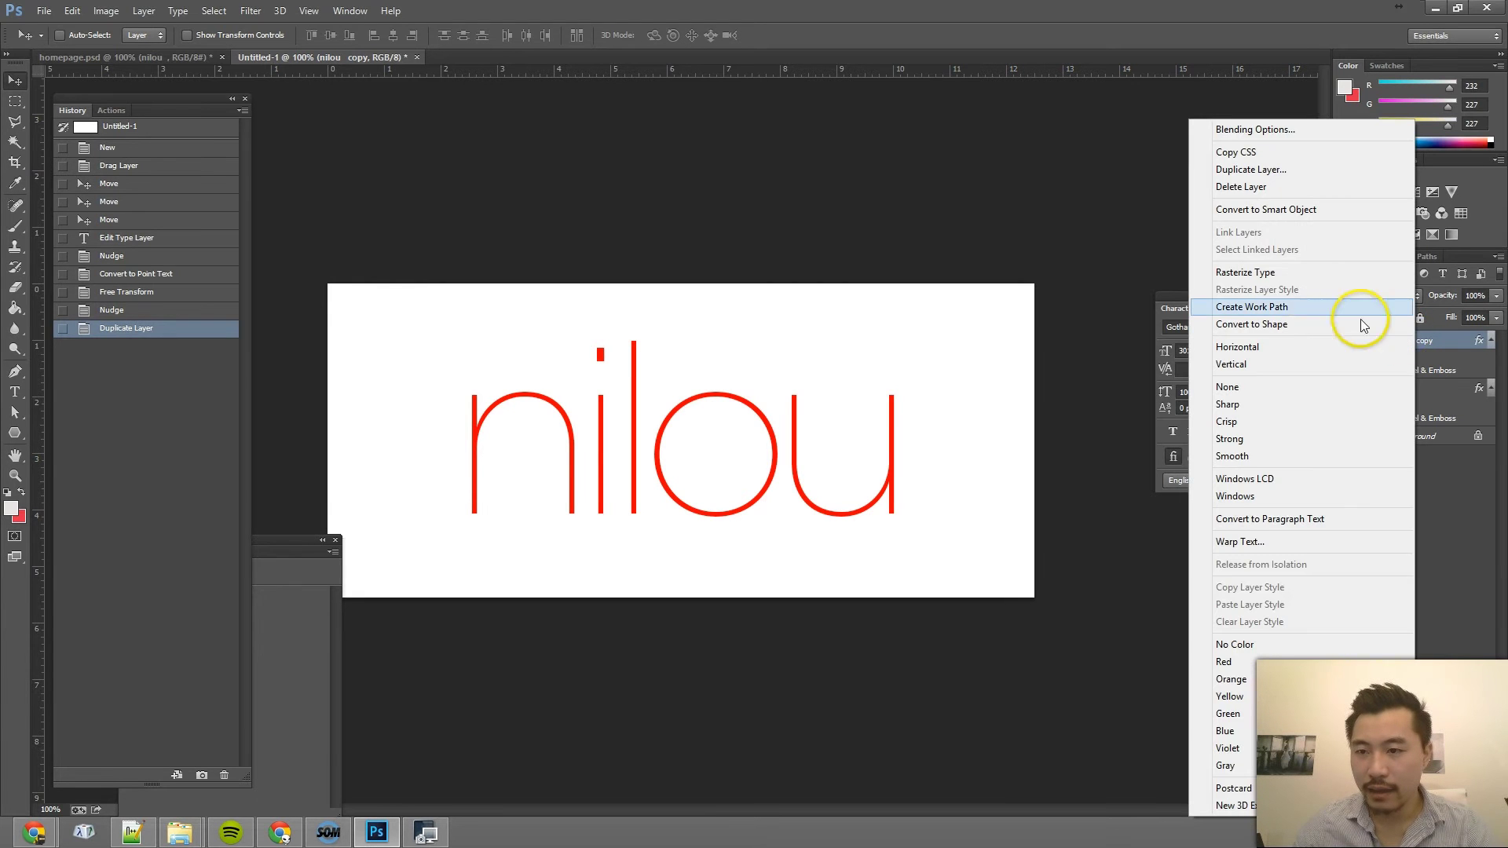
click(1273, 326)
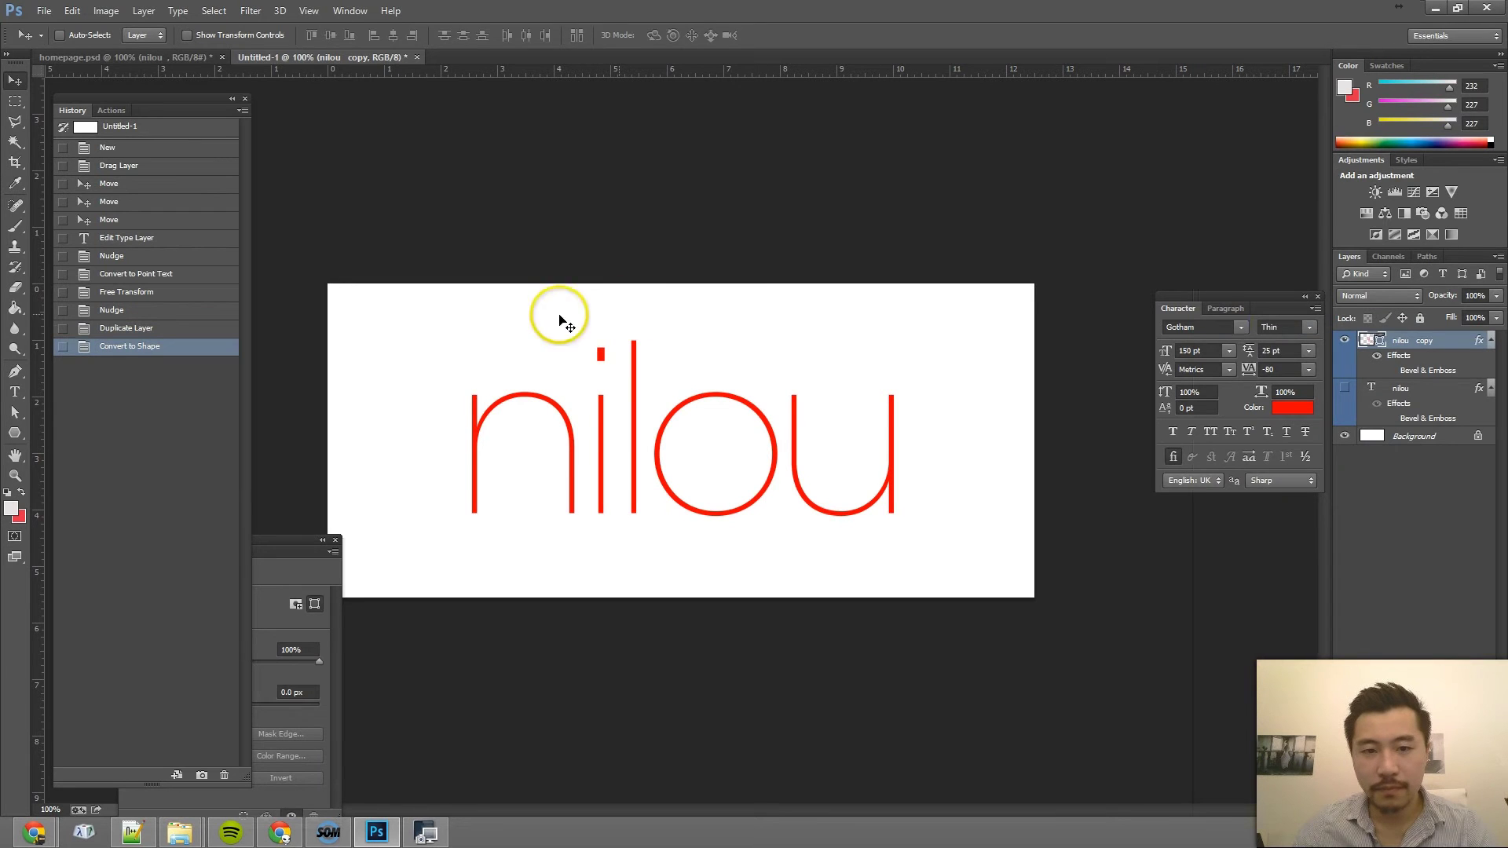
Select the anchor points of the i's dot with the Direct Selection Tool and lower the dot closer to its stem.
key(a)
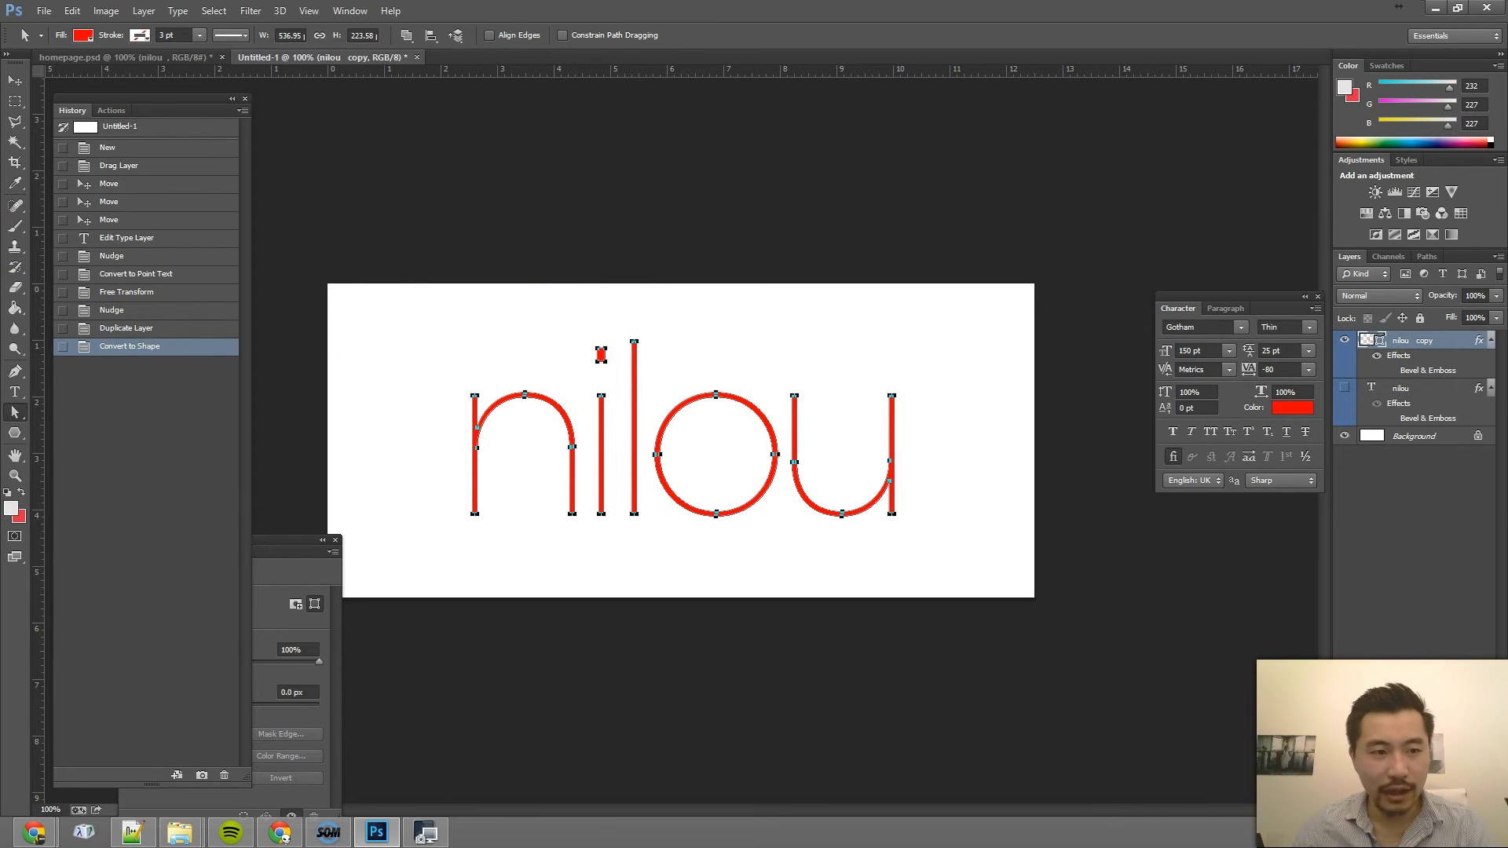
click(19, 420)
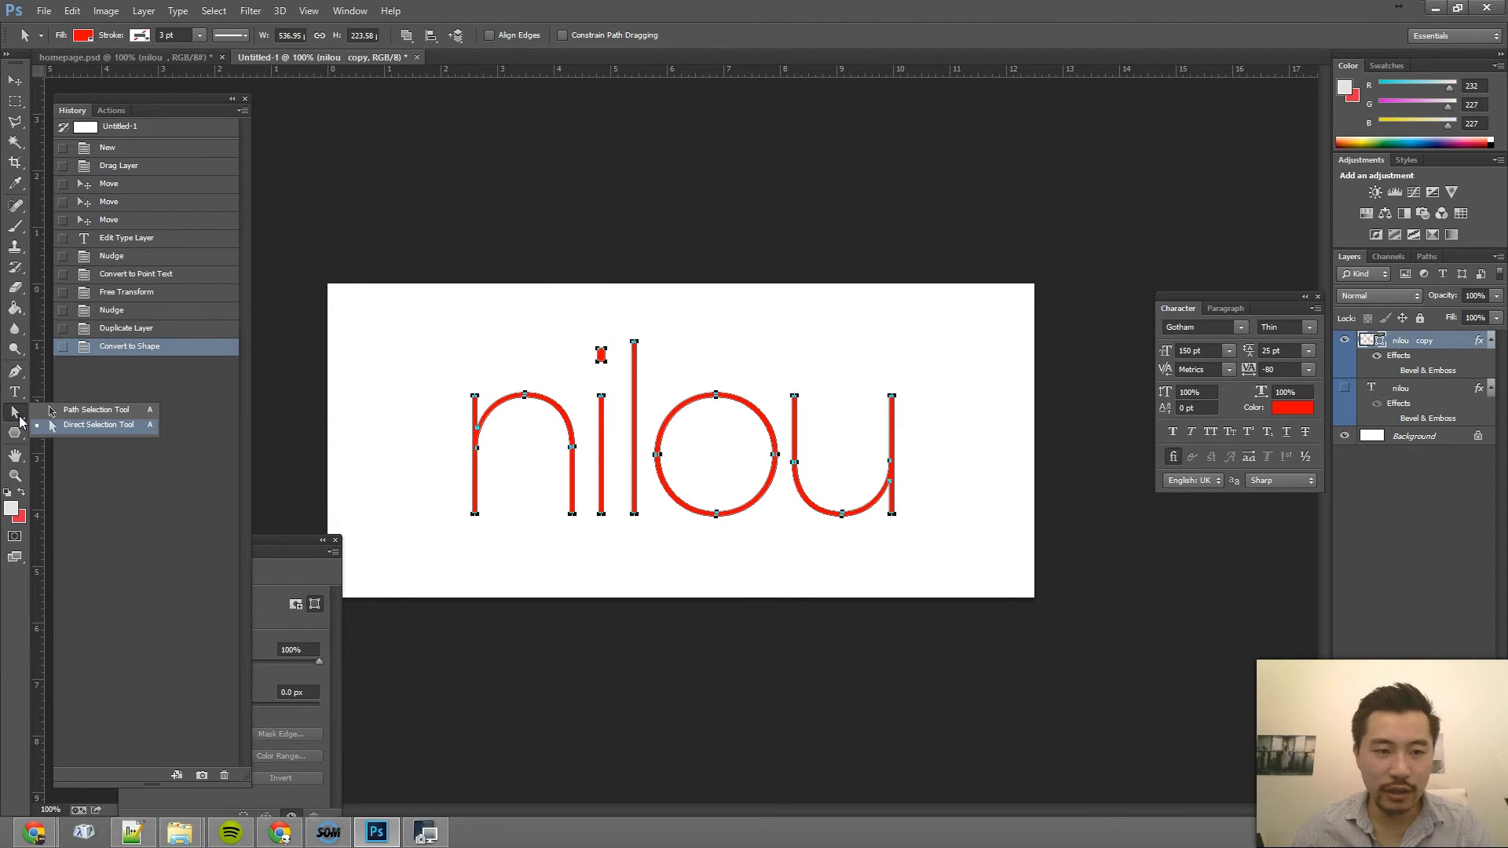
click(86, 431)
click(572, 322)
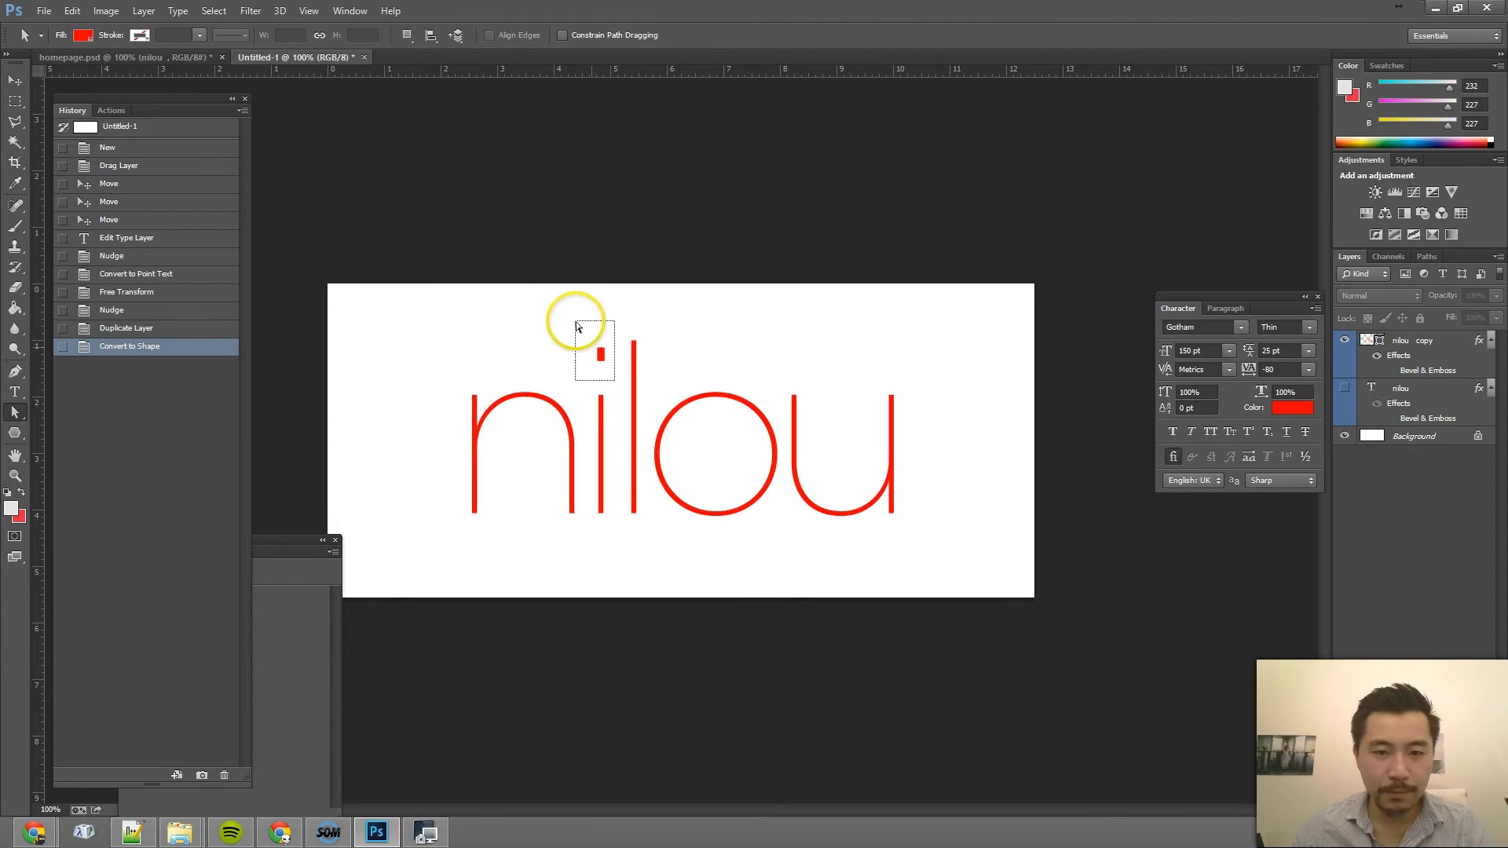
drag(577, 326, 600, 350)
click(571, 316)
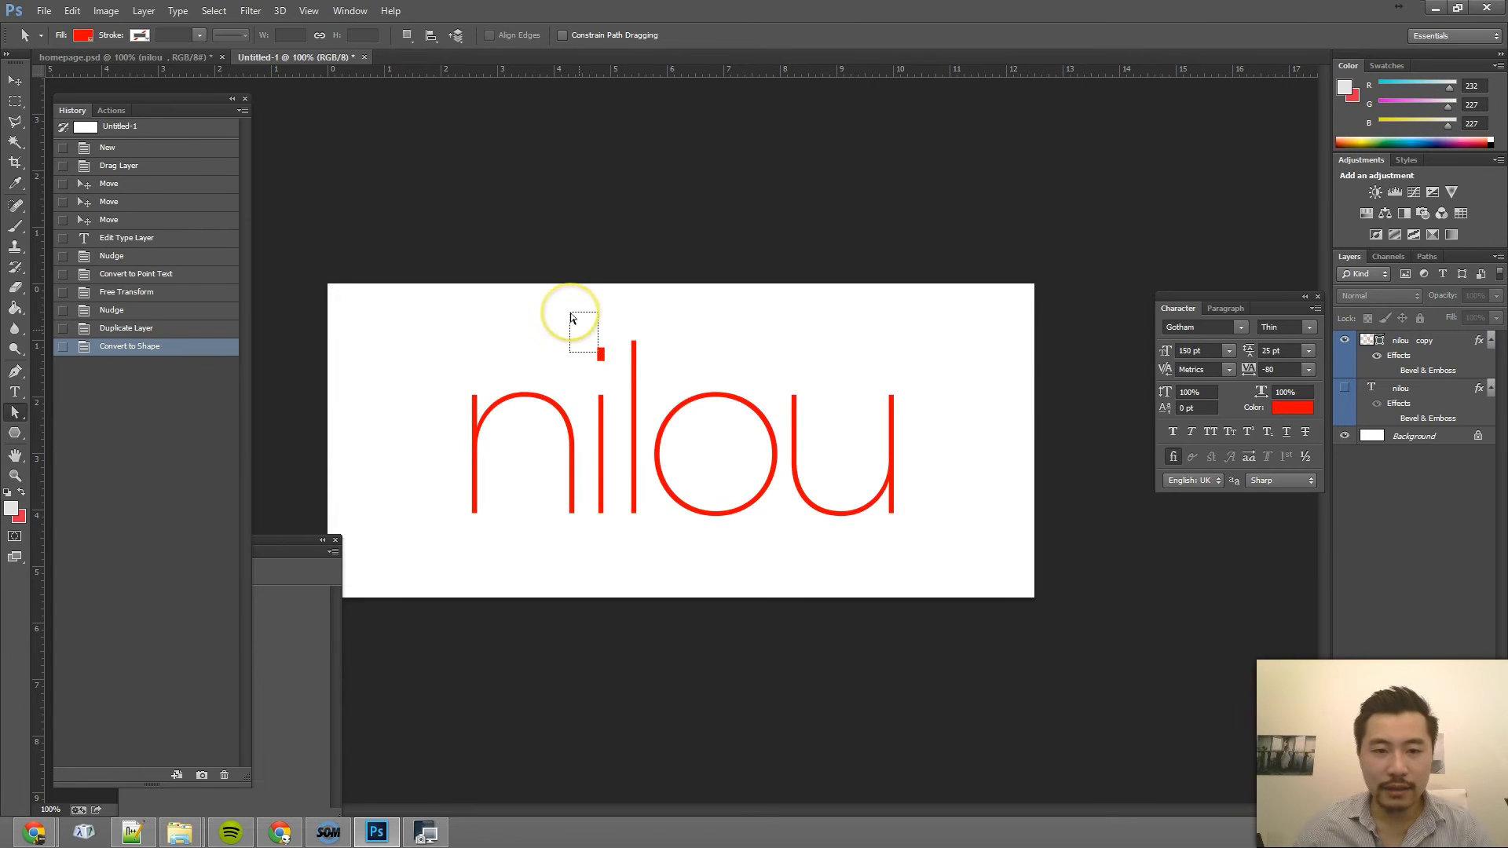
drag(571, 316, 605, 362)
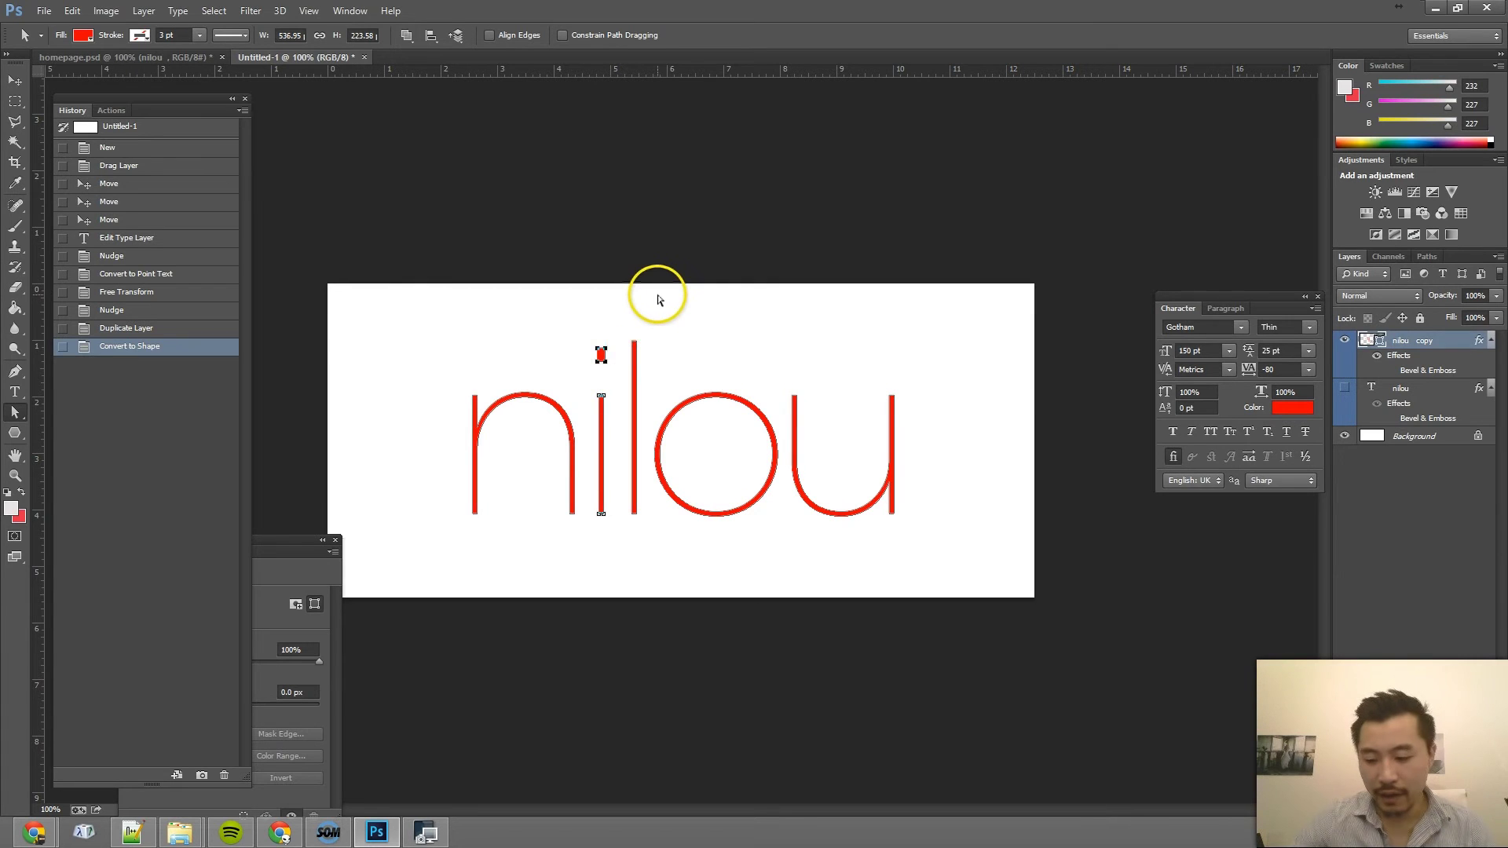
key(Up)
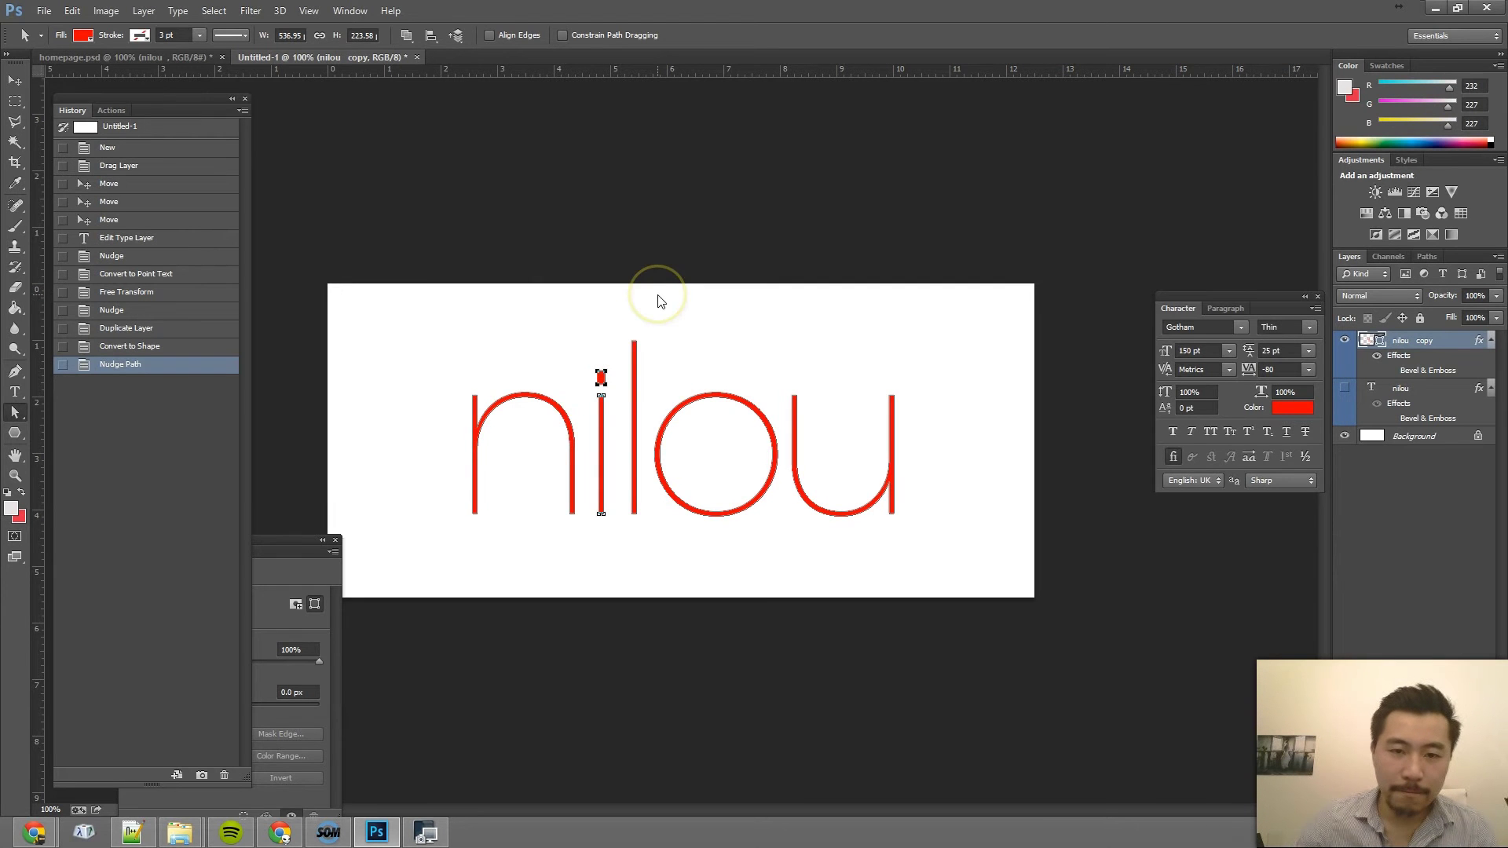
Shorten the i's dot to a near-square by lowering its top anchor points, and fine-tune it with a small nudge.
click(577, 345)
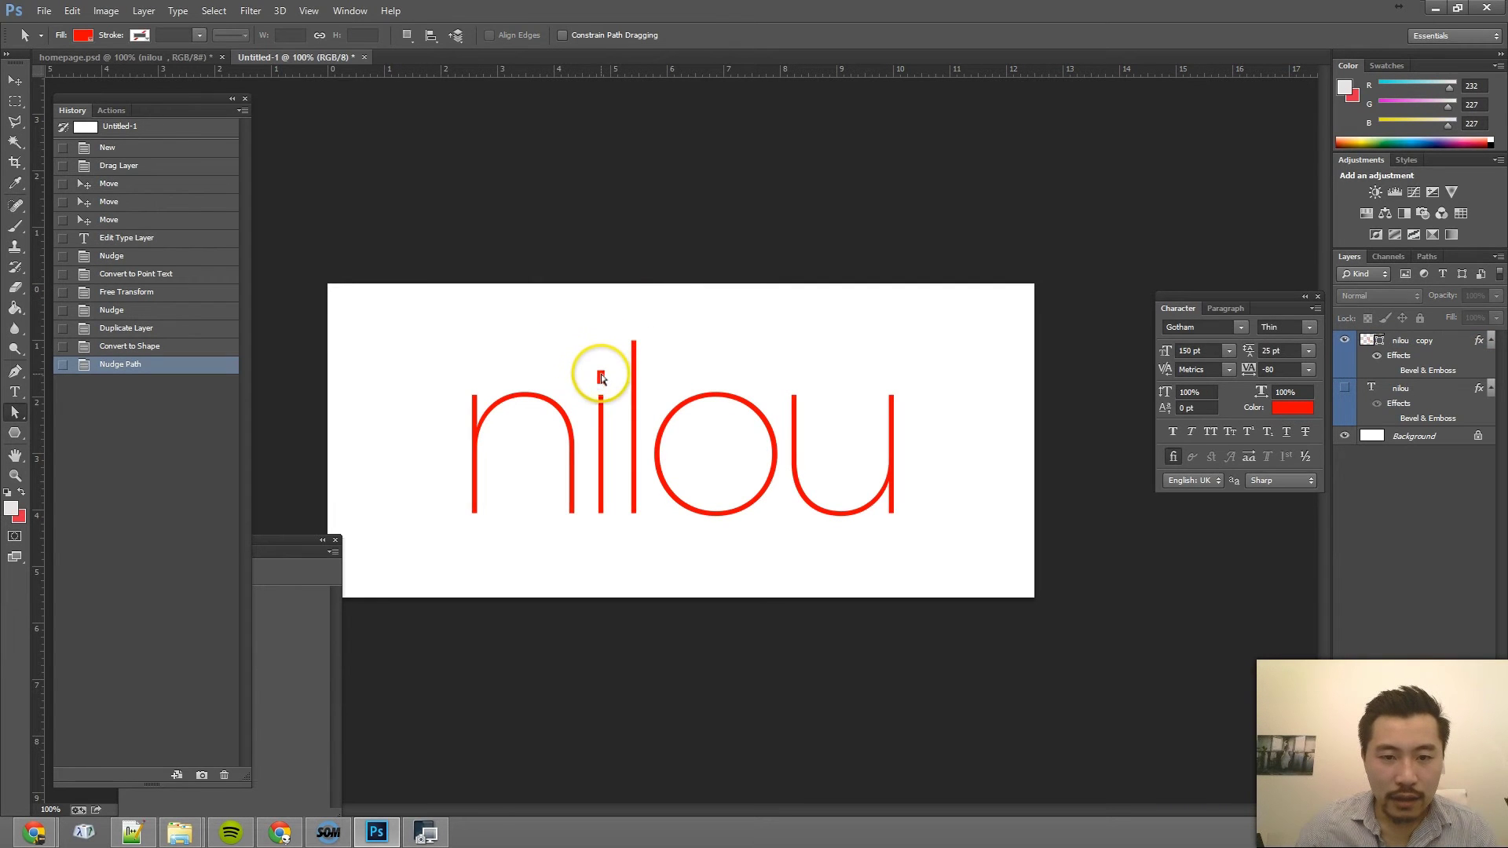
click(600, 377)
click(572, 347)
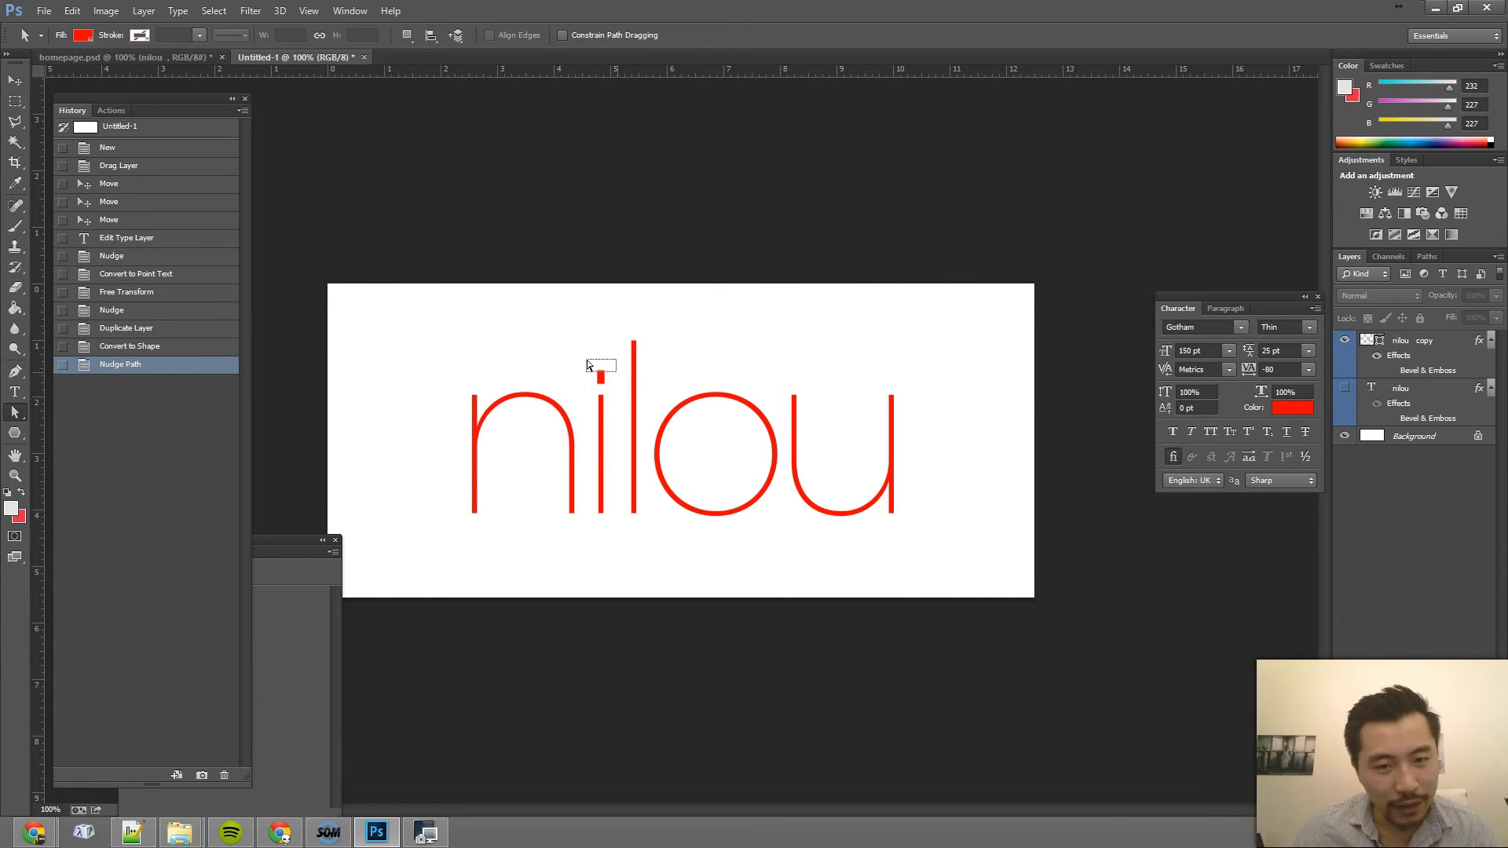
drag(617, 383, 615, 382)
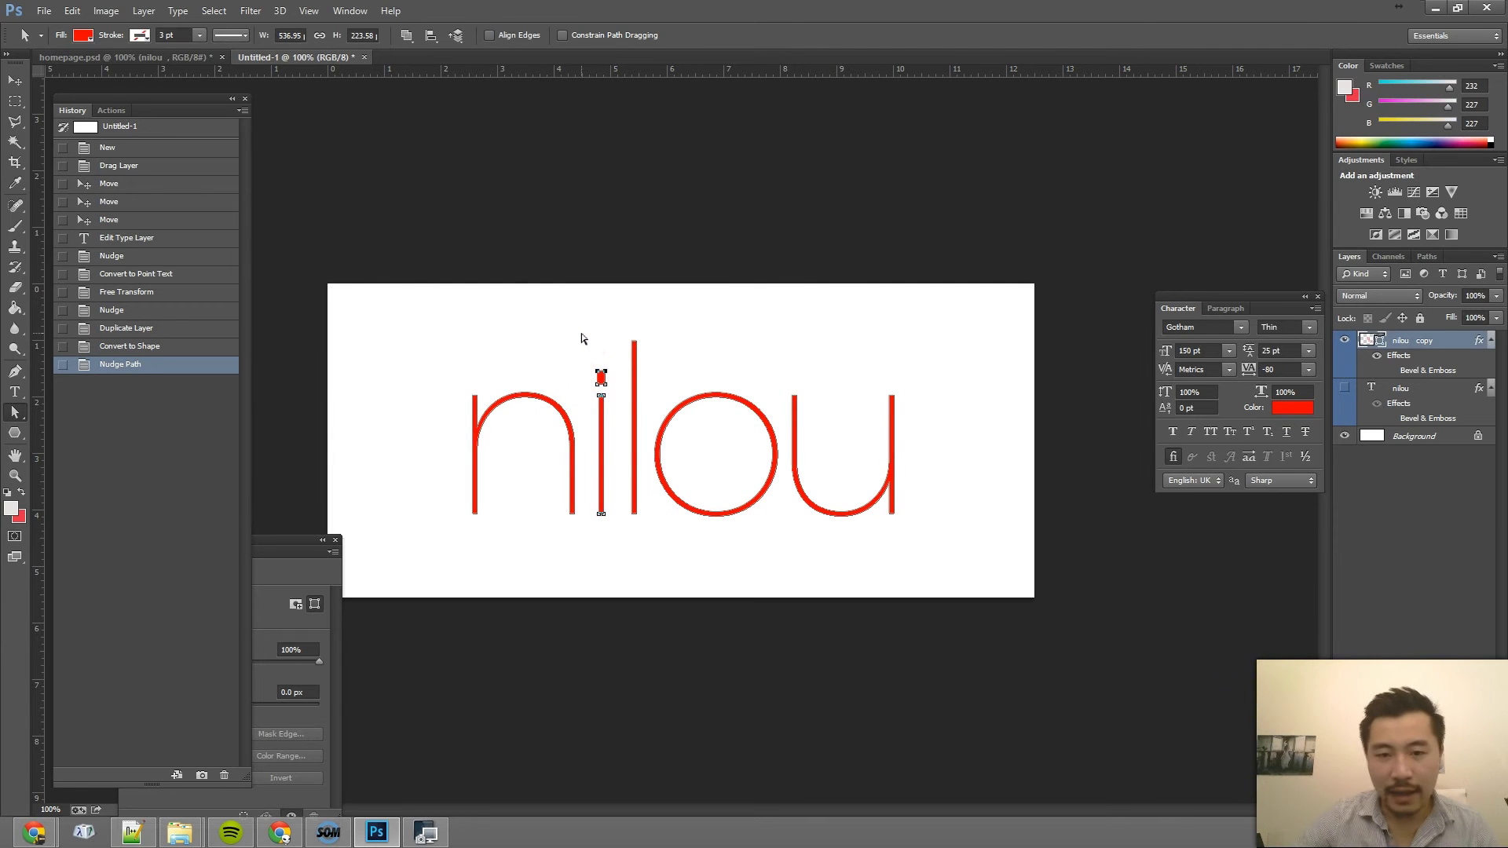
key(Up)
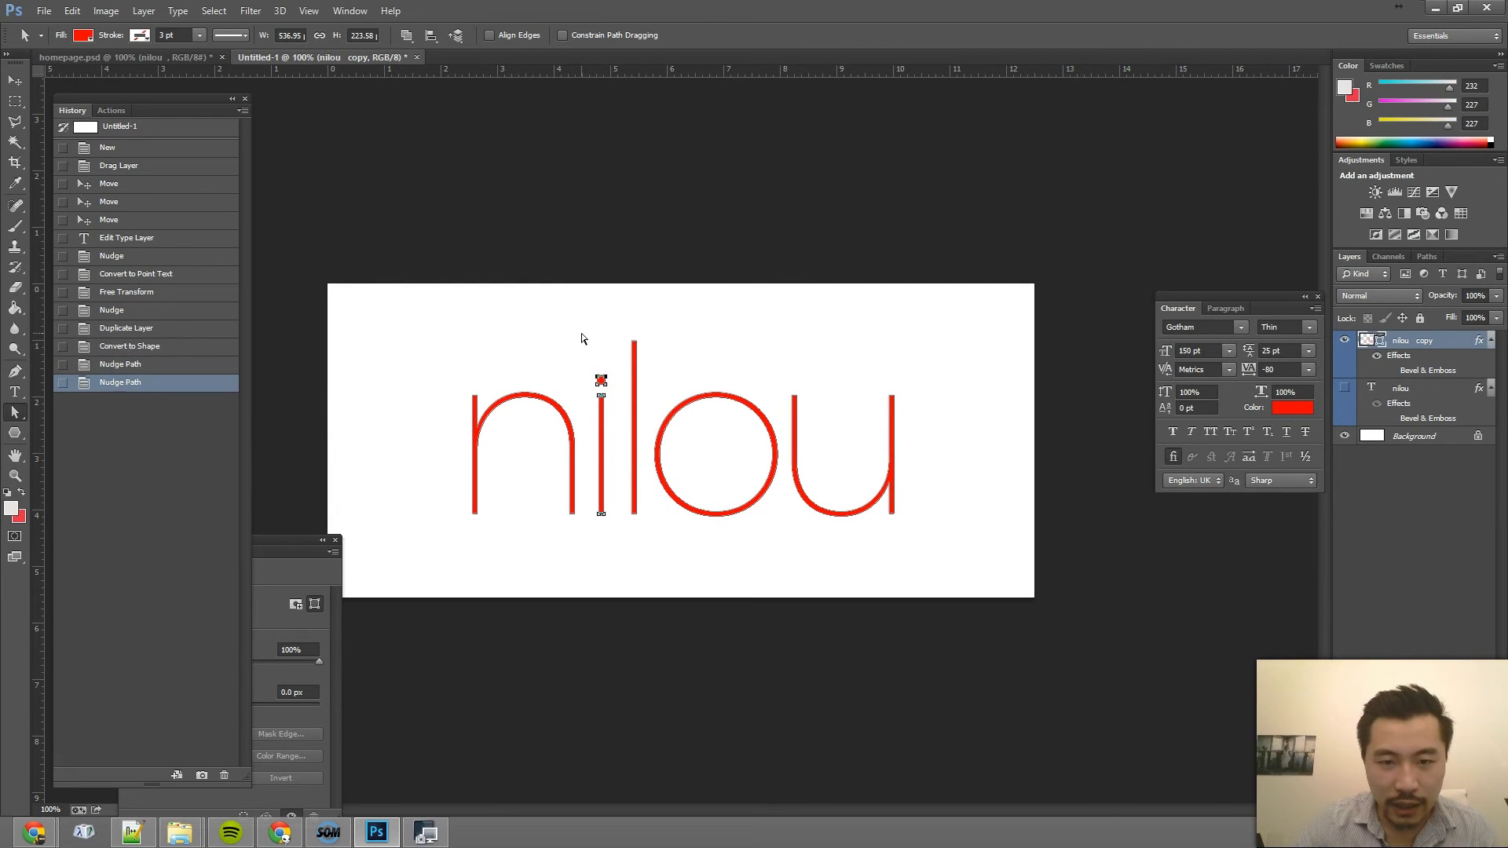
key(ctrl+h)
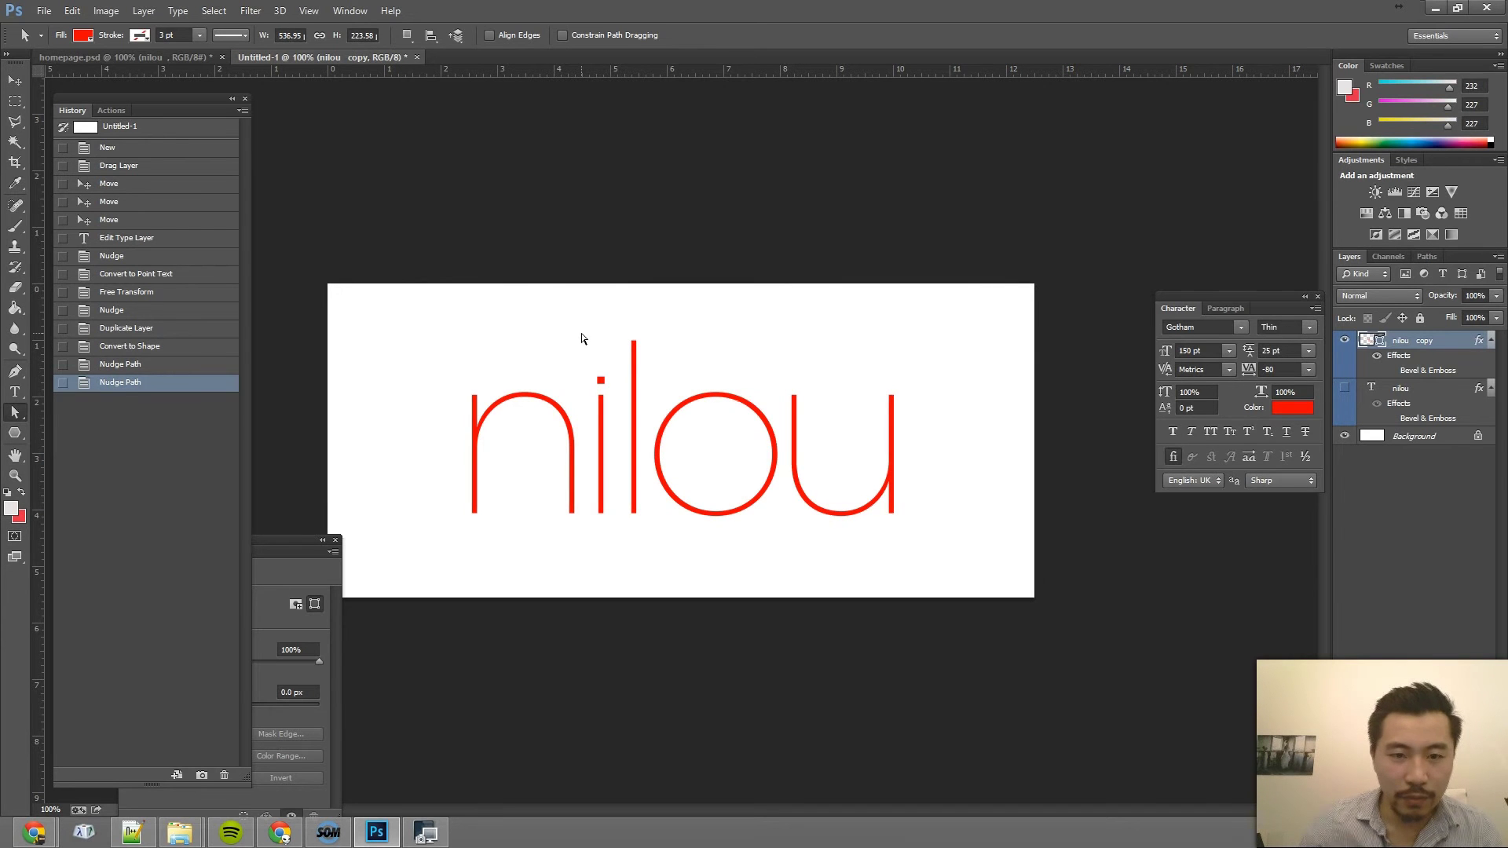
drag(601, 357, 569, 360)
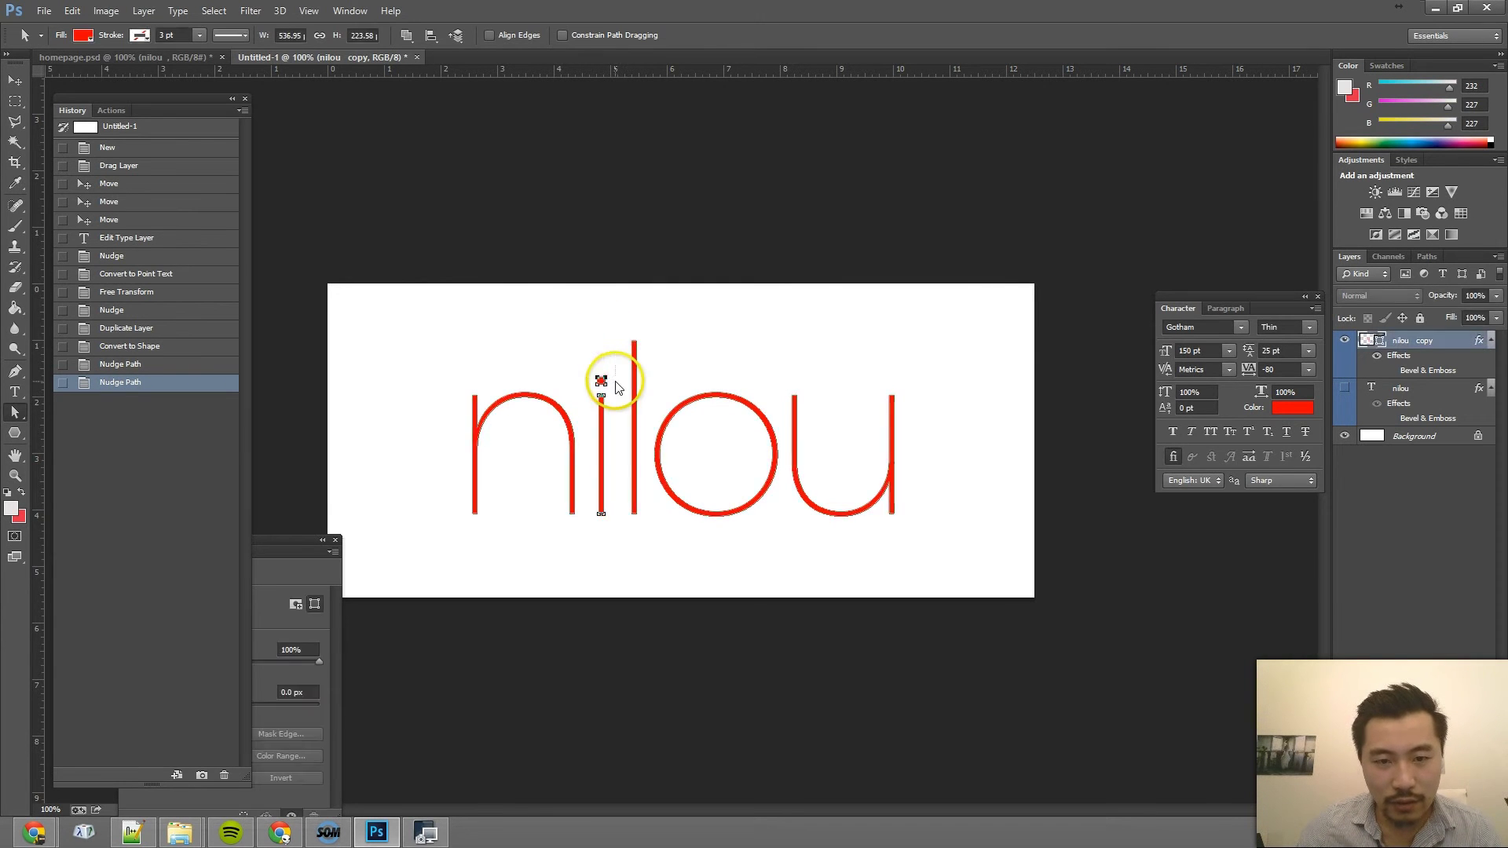
key(Up)
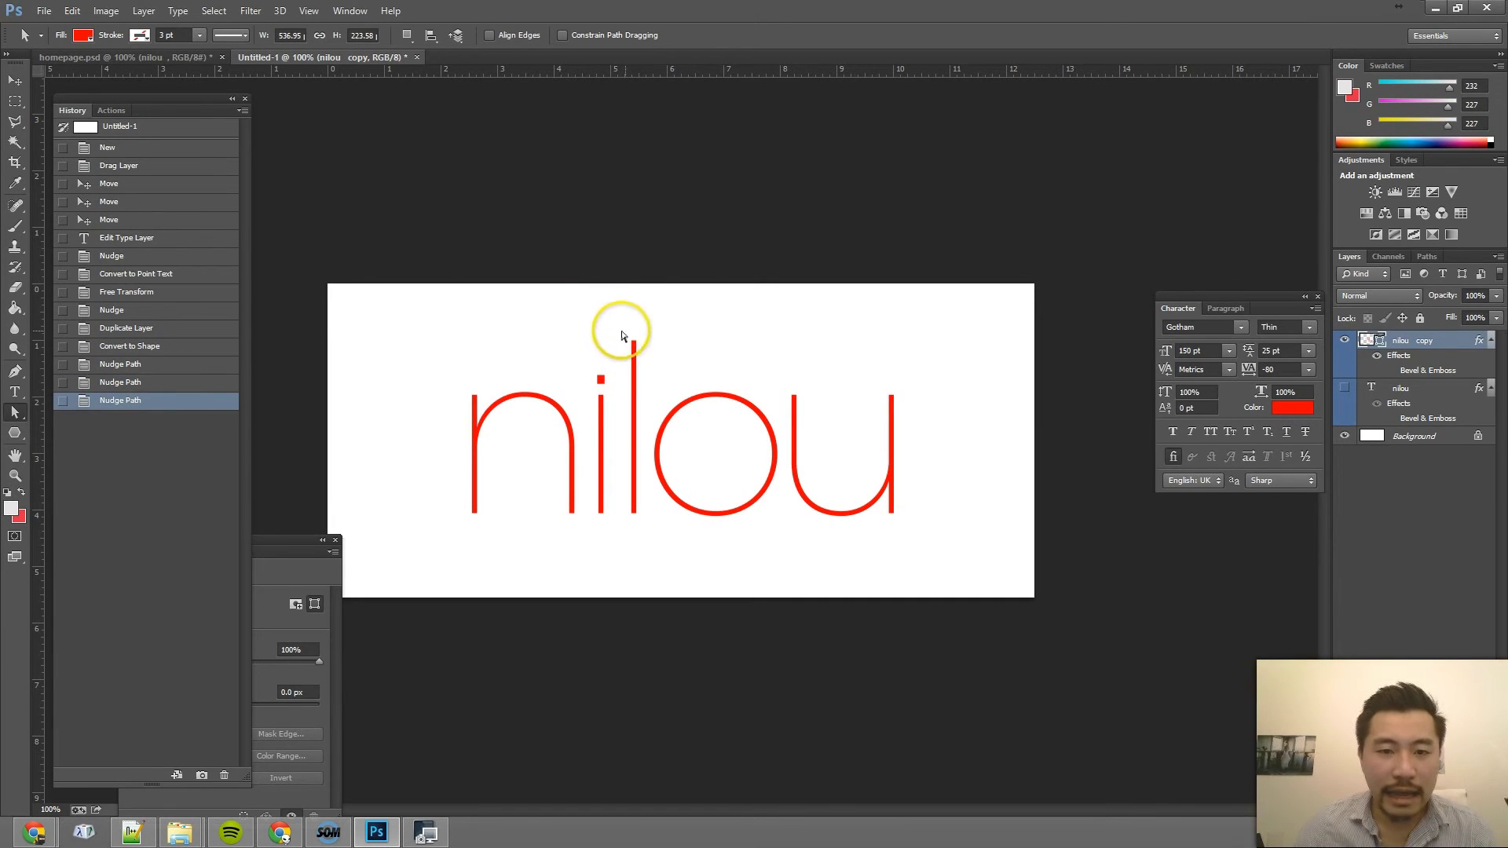
Shorten the letter l by moving its top anchor points down about 15 px.
mouse_move(644, 342)
mouse_down()
mouse_move(601, 327)
mouse_move(662, 346)
mouse_move(610, 313)
mouse_move(646, 358)
mouse_up()
key(Down)
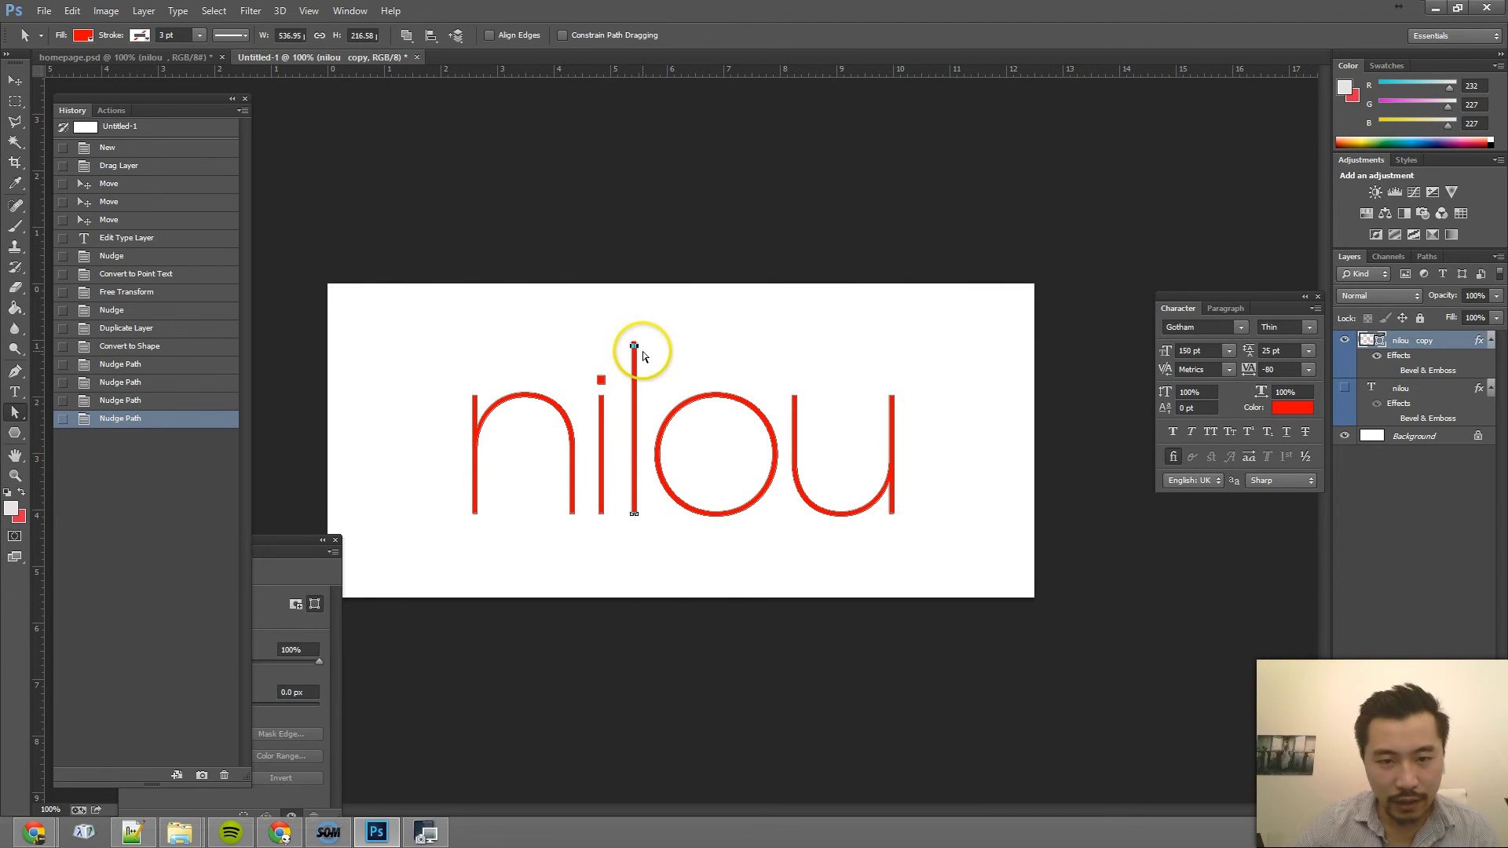
click(644, 357)
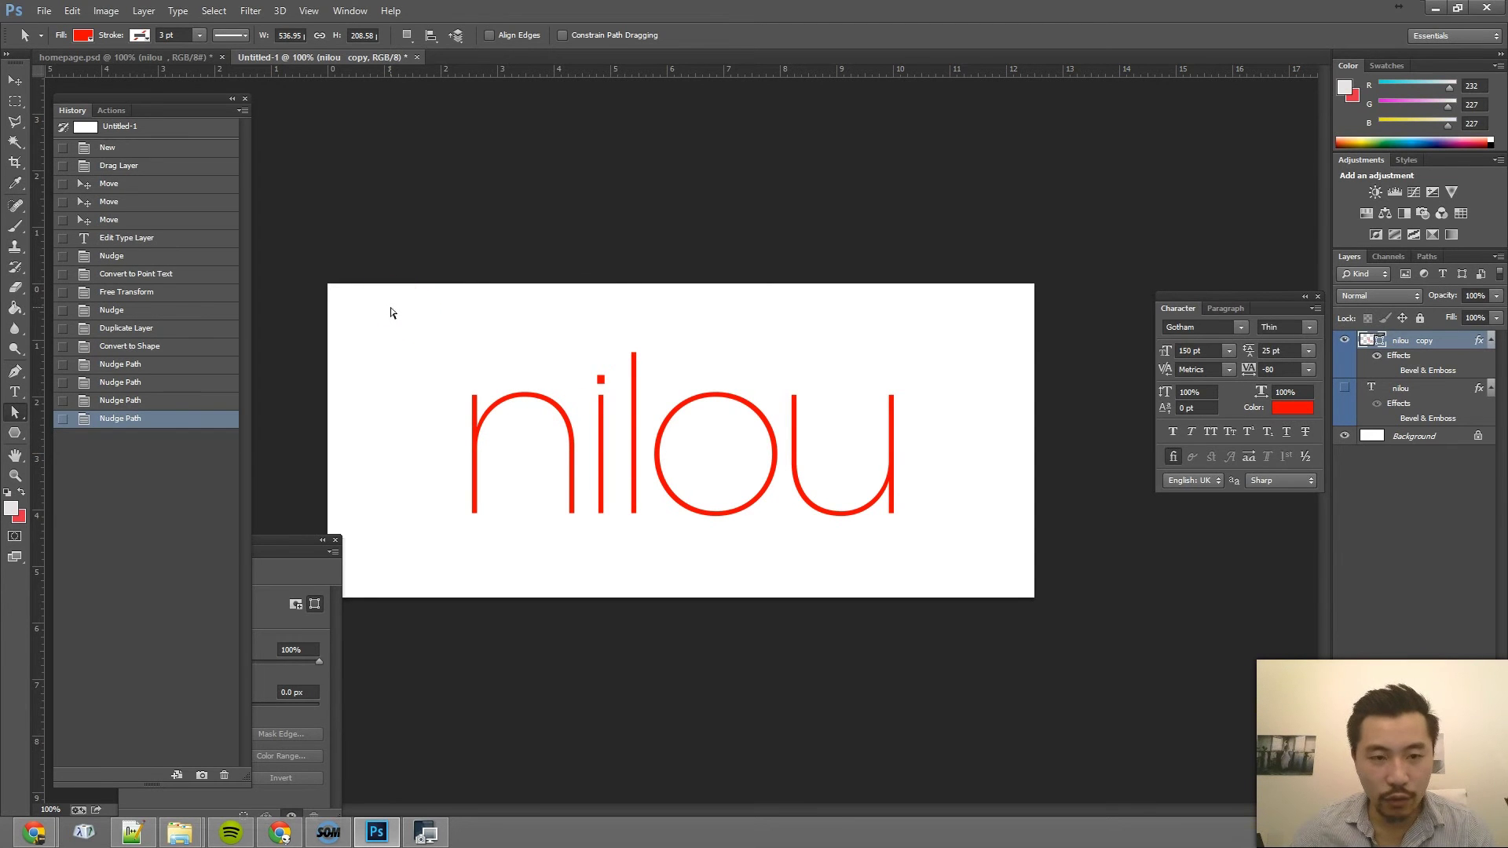
Thicken the arch of the n by pulling its inner top anchor point and control handle away from the outer curve.
drag(390, 312, 952, 561)
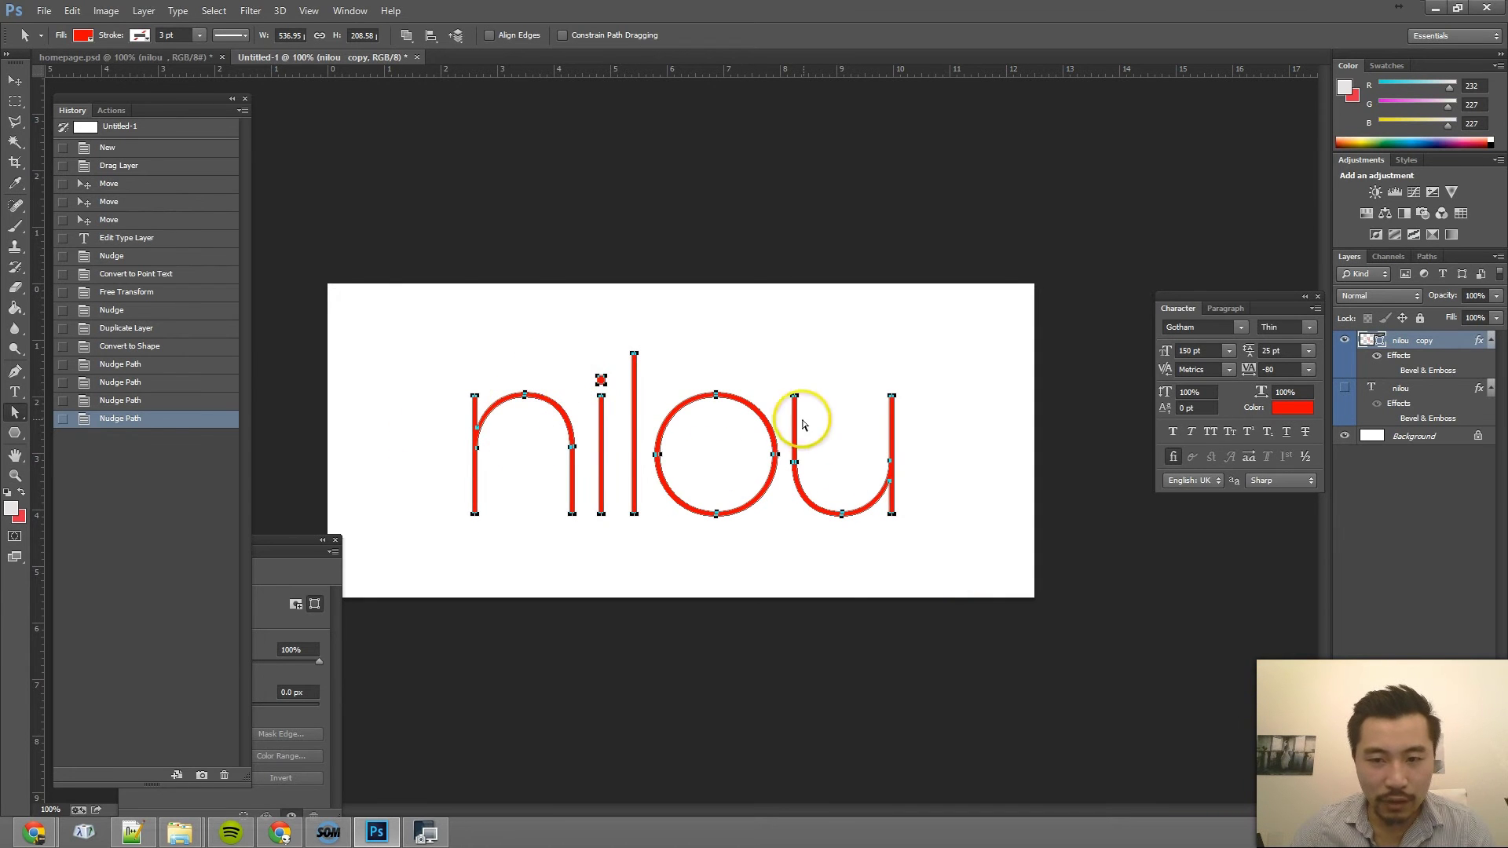
click(687, 323)
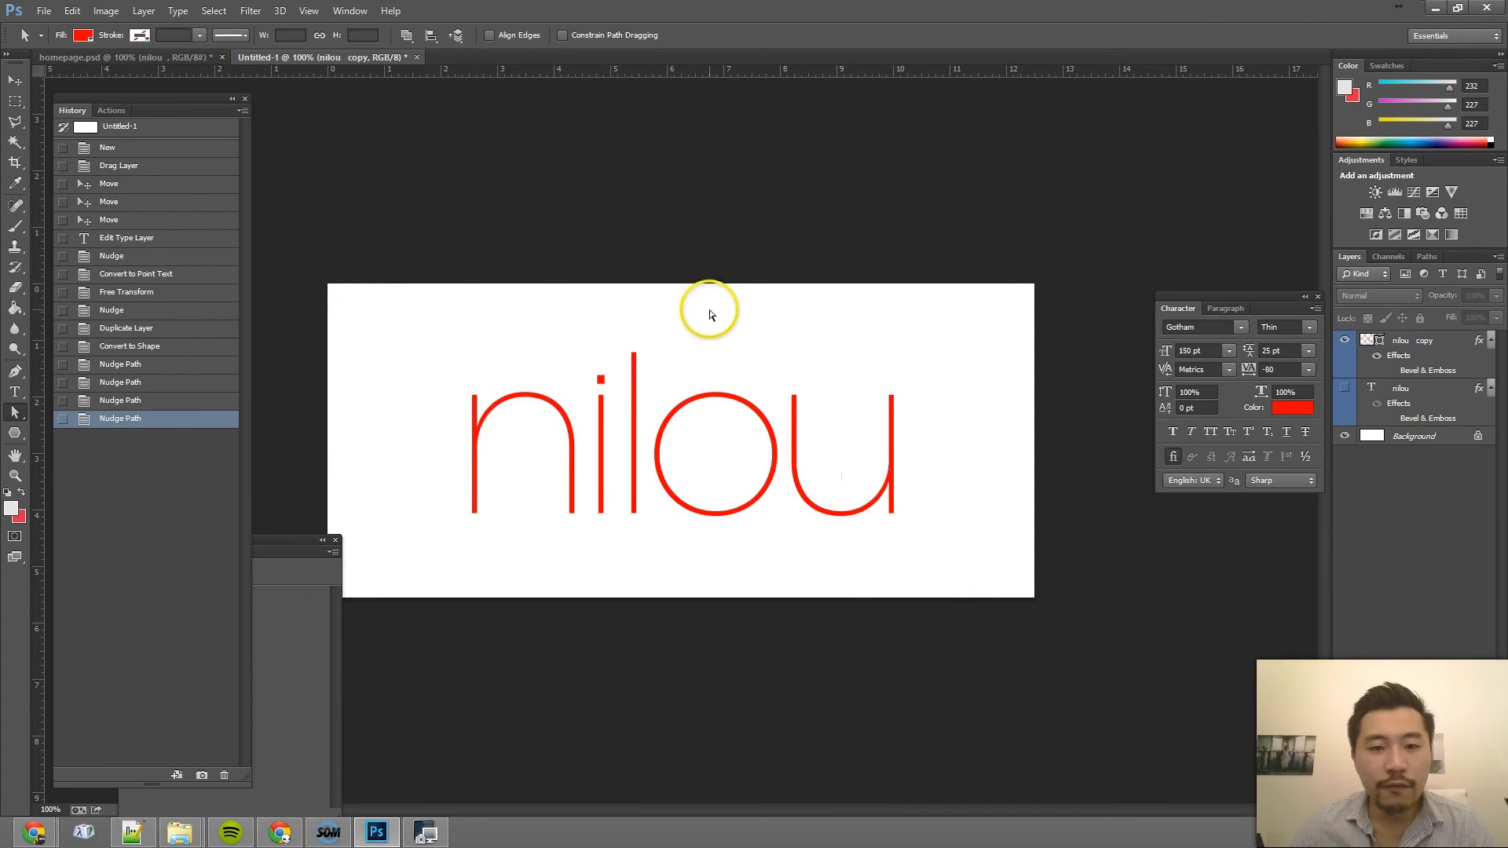
click(525, 401)
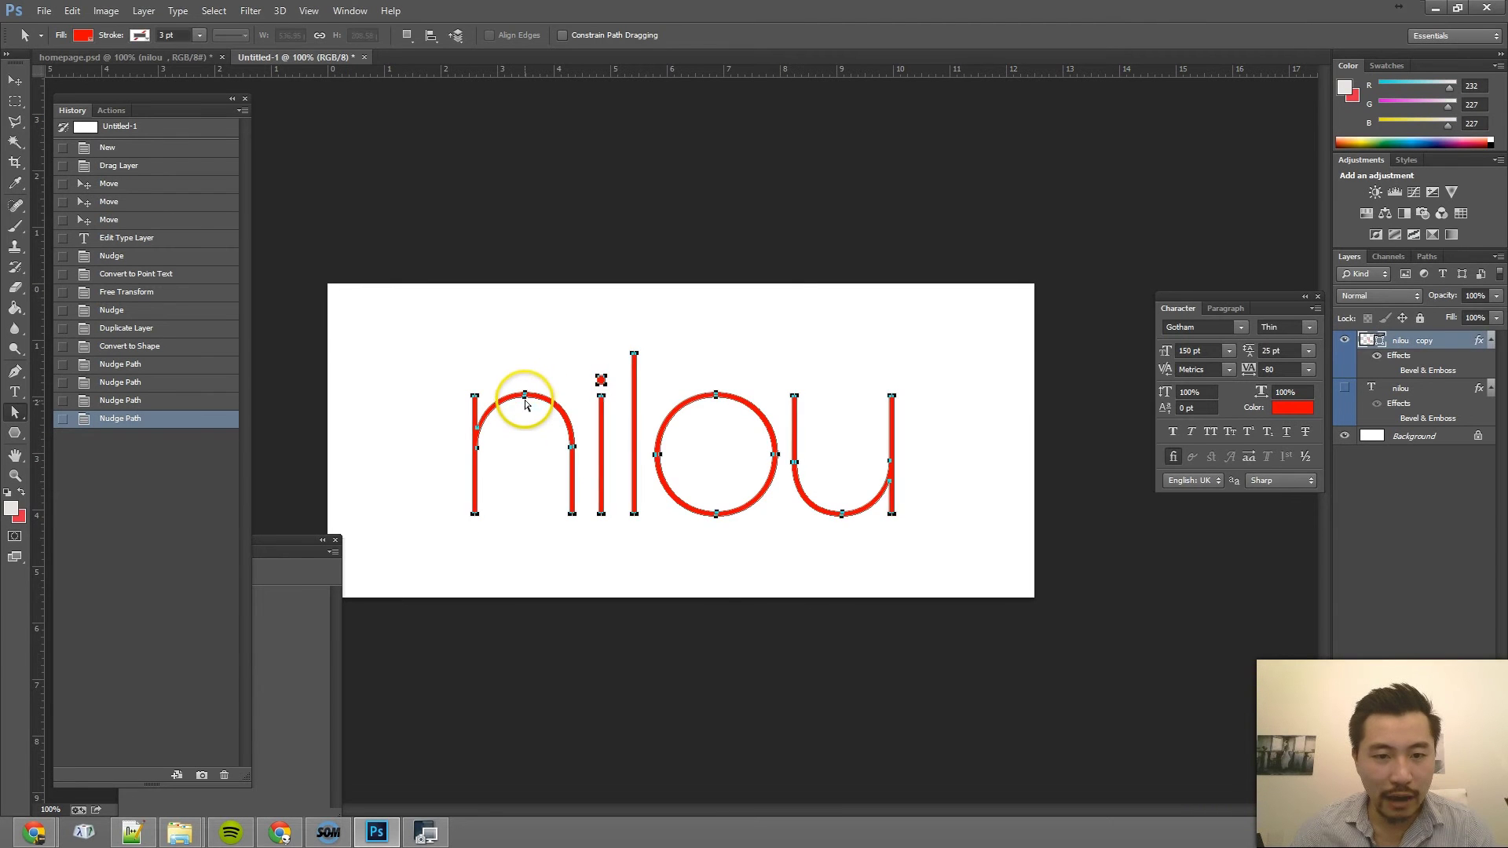
click(528, 411)
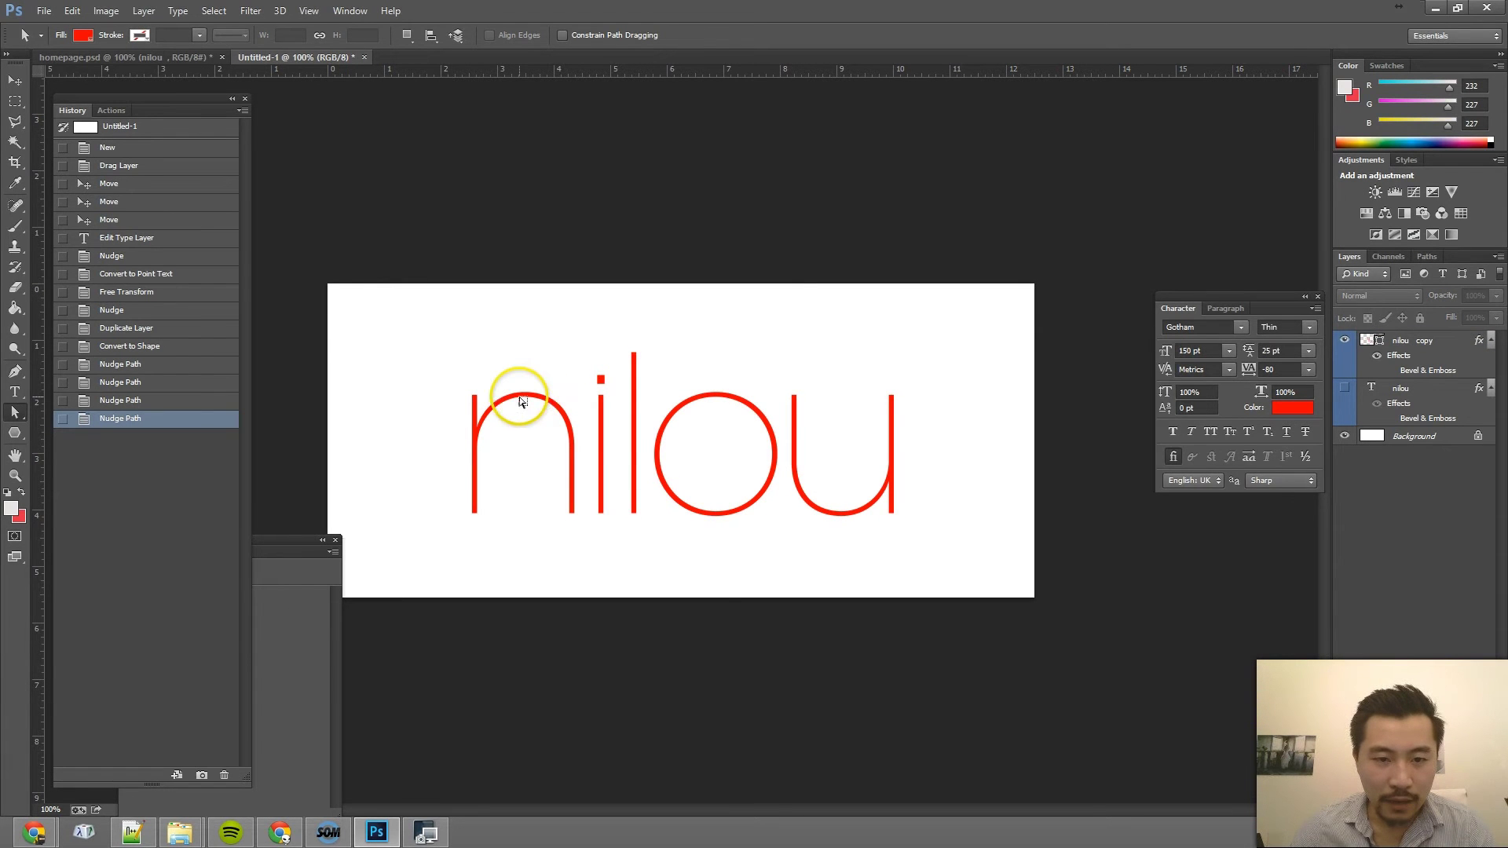
click(528, 412)
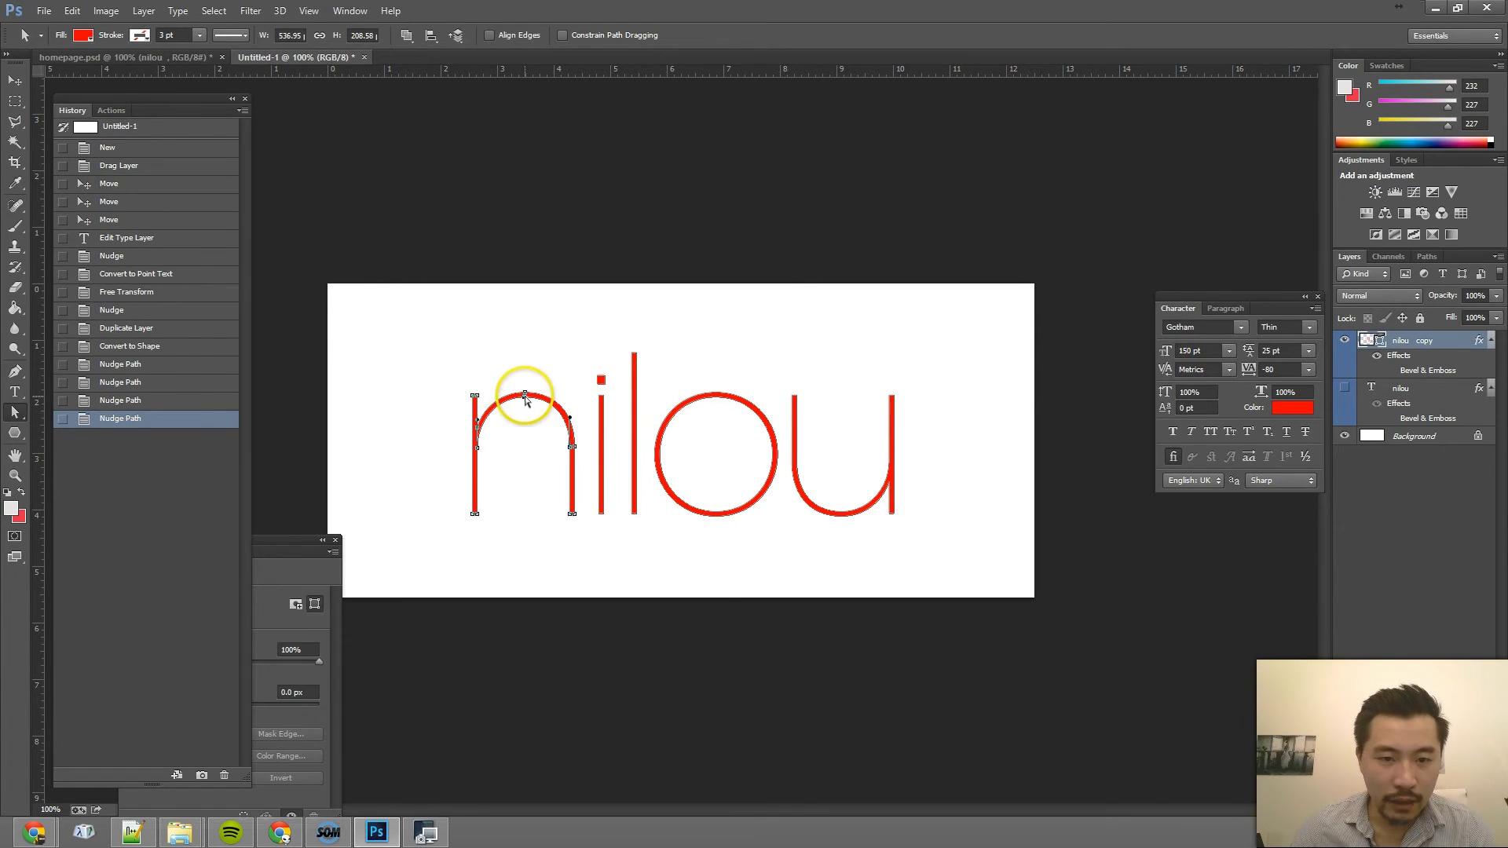
drag(524, 396, 555, 380)
click(524, 437)
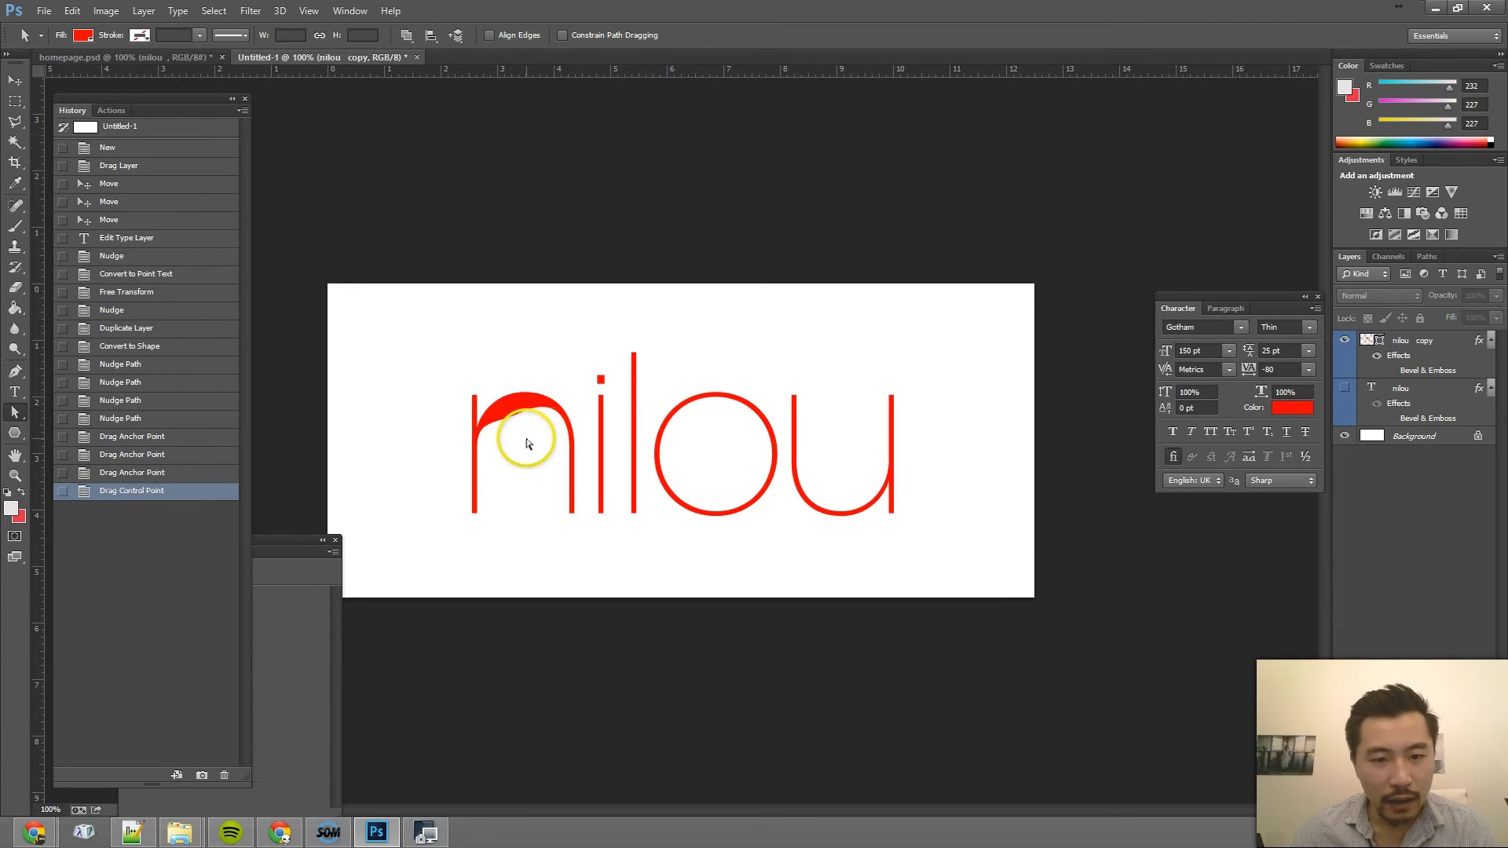
Extend the inner curve of the n's arch down along the stem to form a heavy, teardrop-like stroke.
click(487, 428)
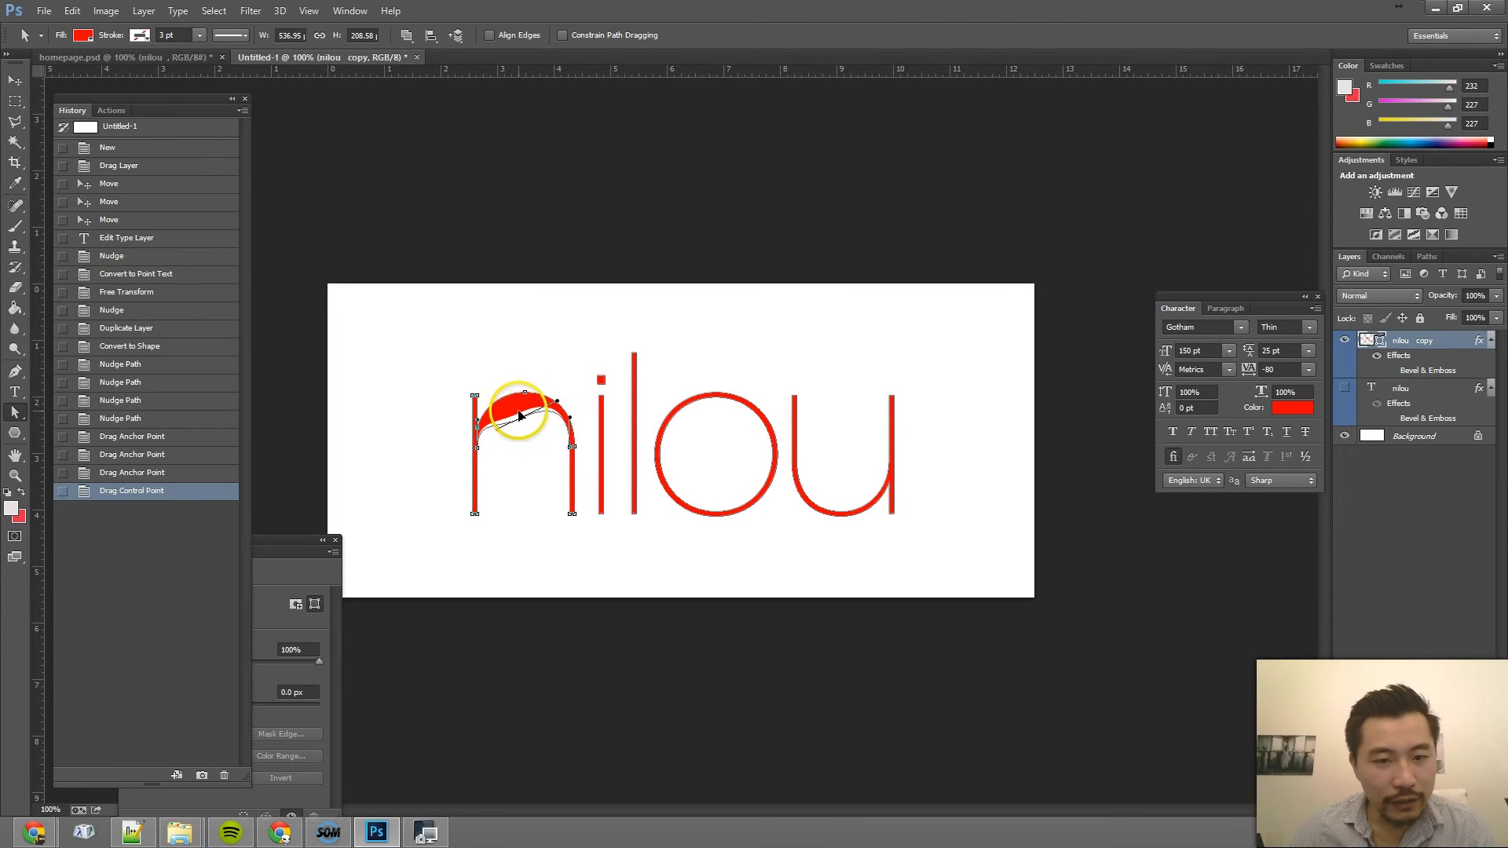
drag(477, 426, 480, 449)
drag(479, 450, 473, 496)
click(503, 499)
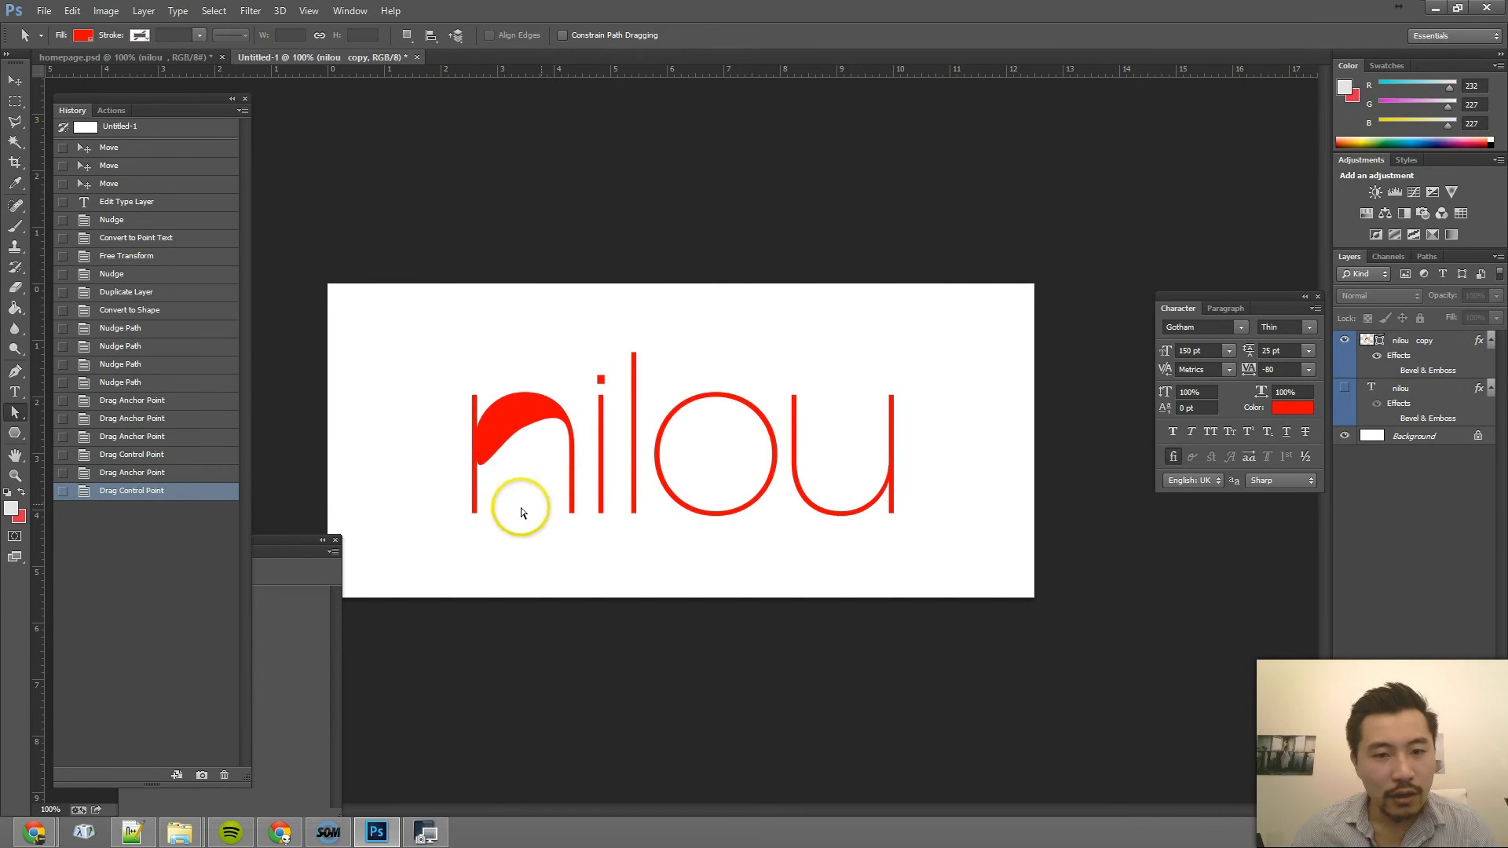
Reshape the inner contour of the o into heavy upper-left and lower-right areas by moving its anchor points and control handles.
click(681, 401)
drag(690, 412, 664, 427)
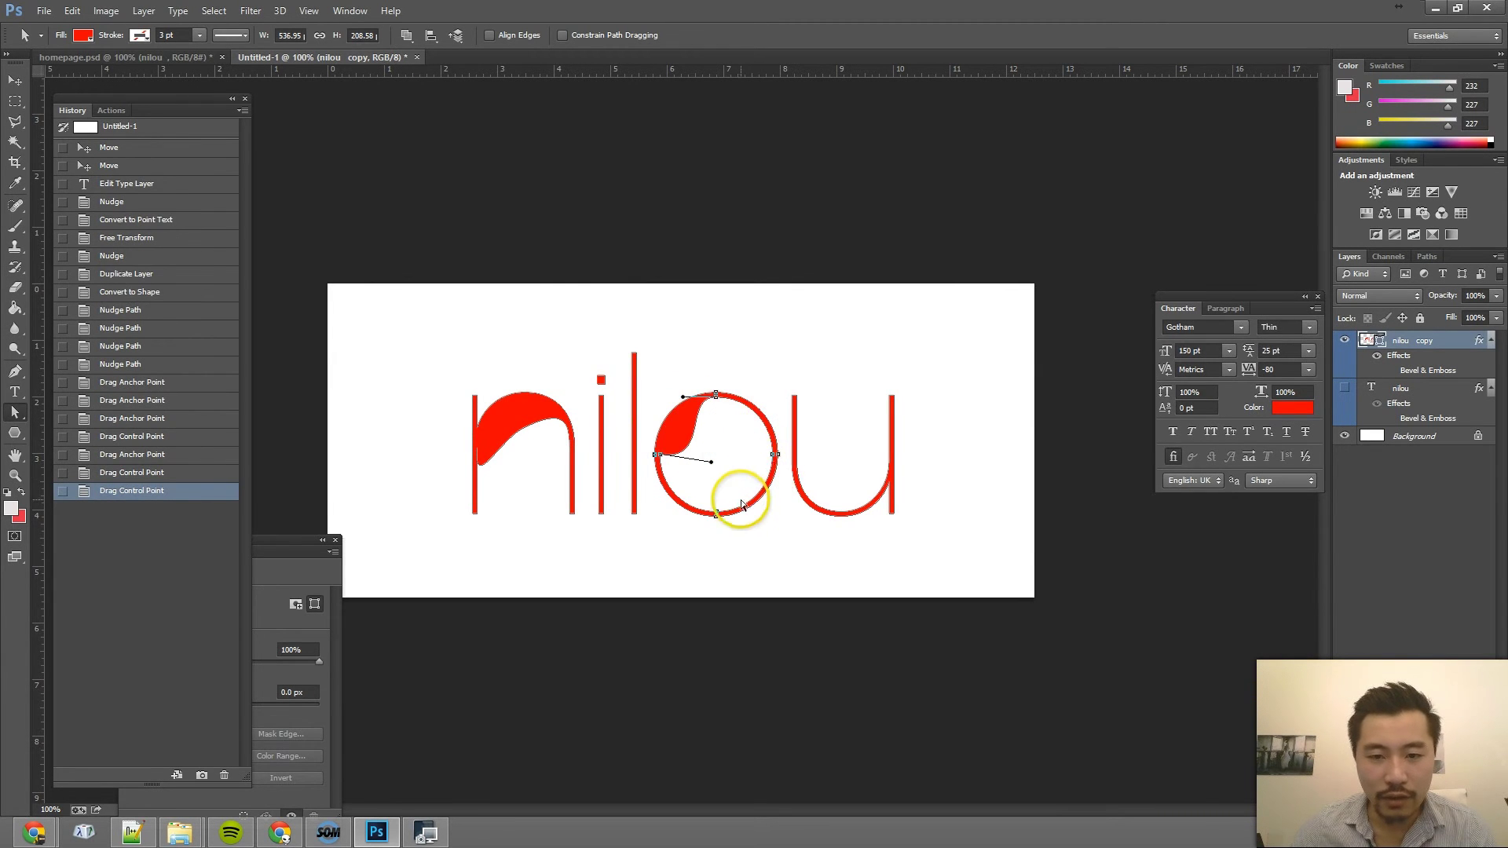
click(715, 513)
drag(750, 512, 717, 465)
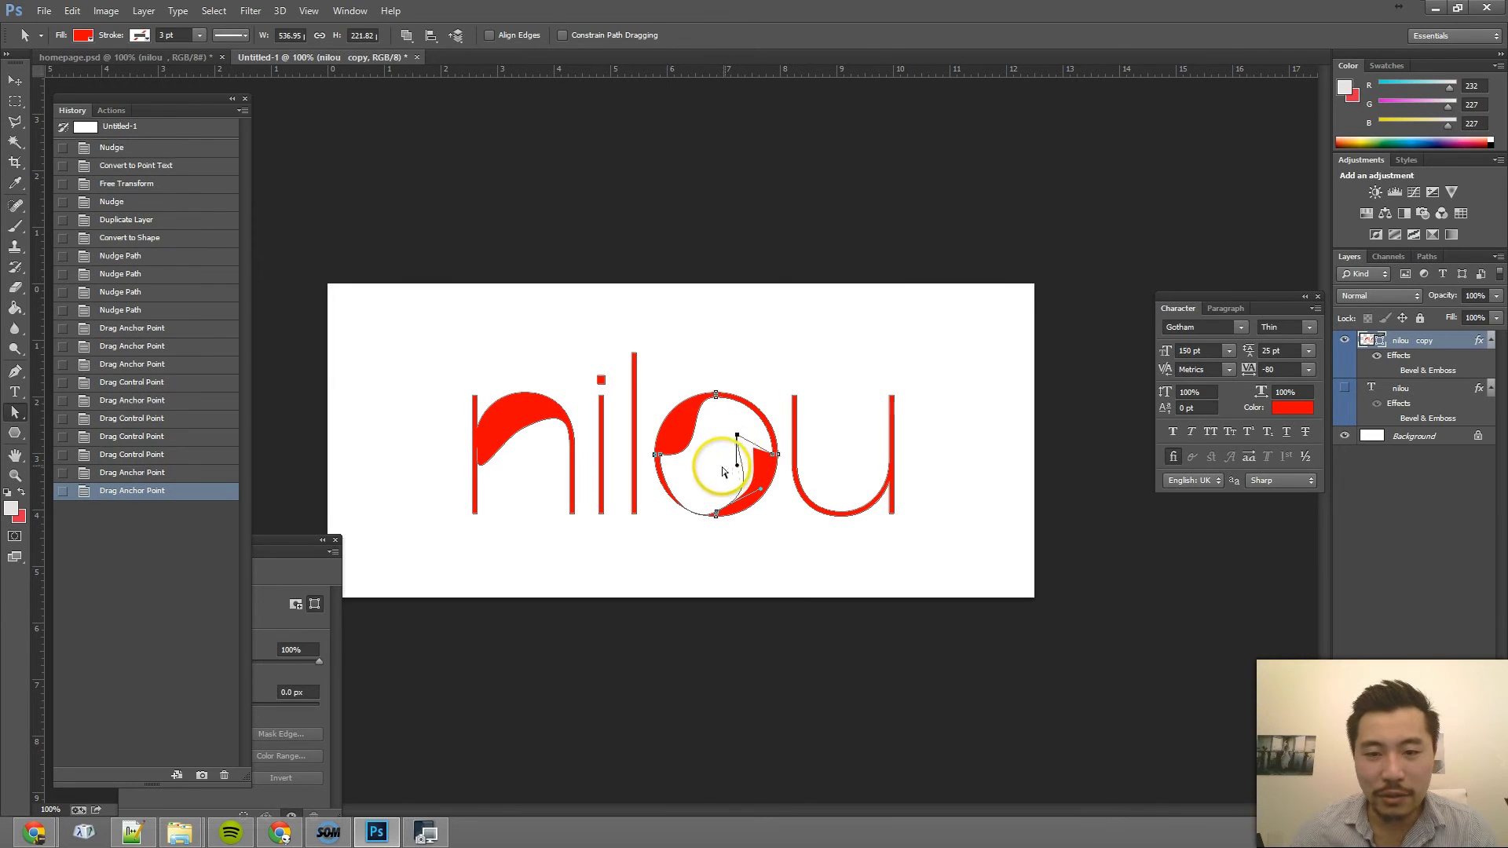
Try moving the o's right and left inner anchor points further into the counter, and revert these last two anchor edits.
click(699, 471)
click(680, 477)
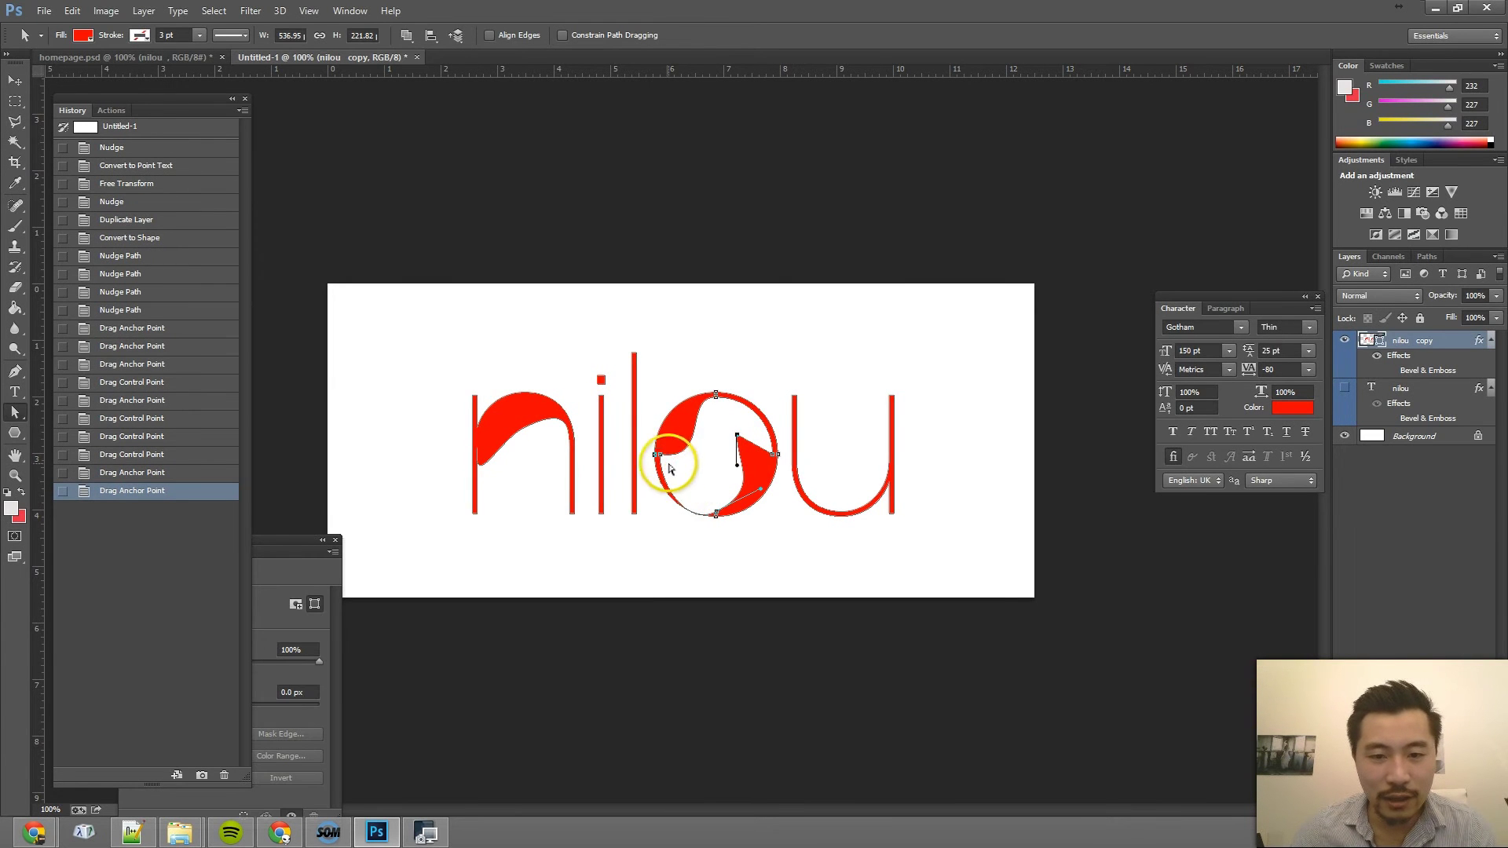
drag(705, 427, 690, 471)
click(904, 469)
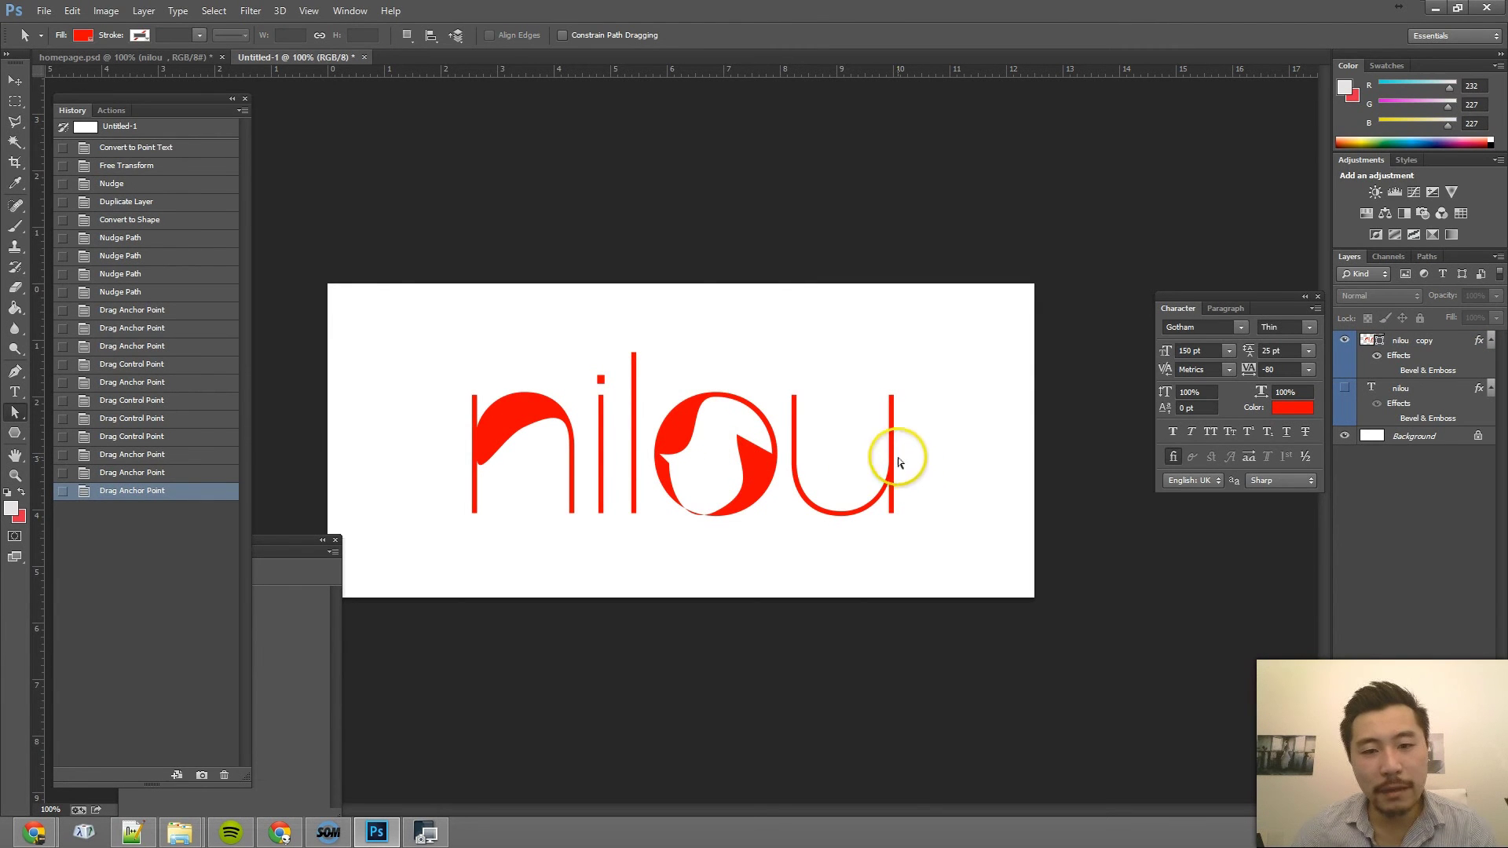
click(206, 455)
mouse_move(756, 327)
mouse_down()
mouse_move(824, 397)
mouse_move(794, 457)
mouse_move(728, 501)
mouse_move(729, 520)
mouse_up()
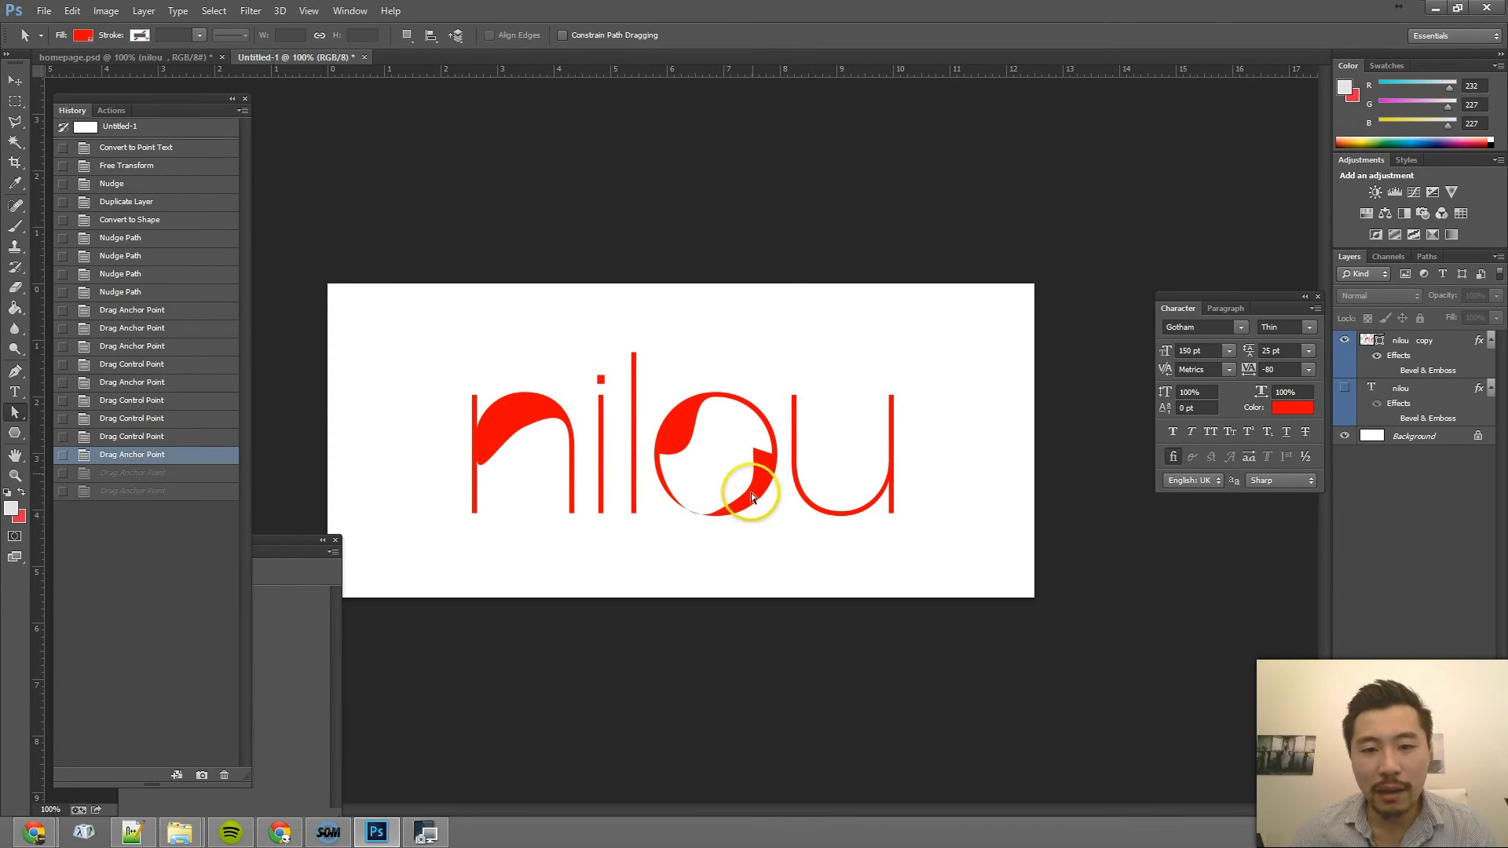
Widen the top of the u's left stem into a solid triangular wedge by moving its inner top anchor point towards the right stem.
click(792, 401)
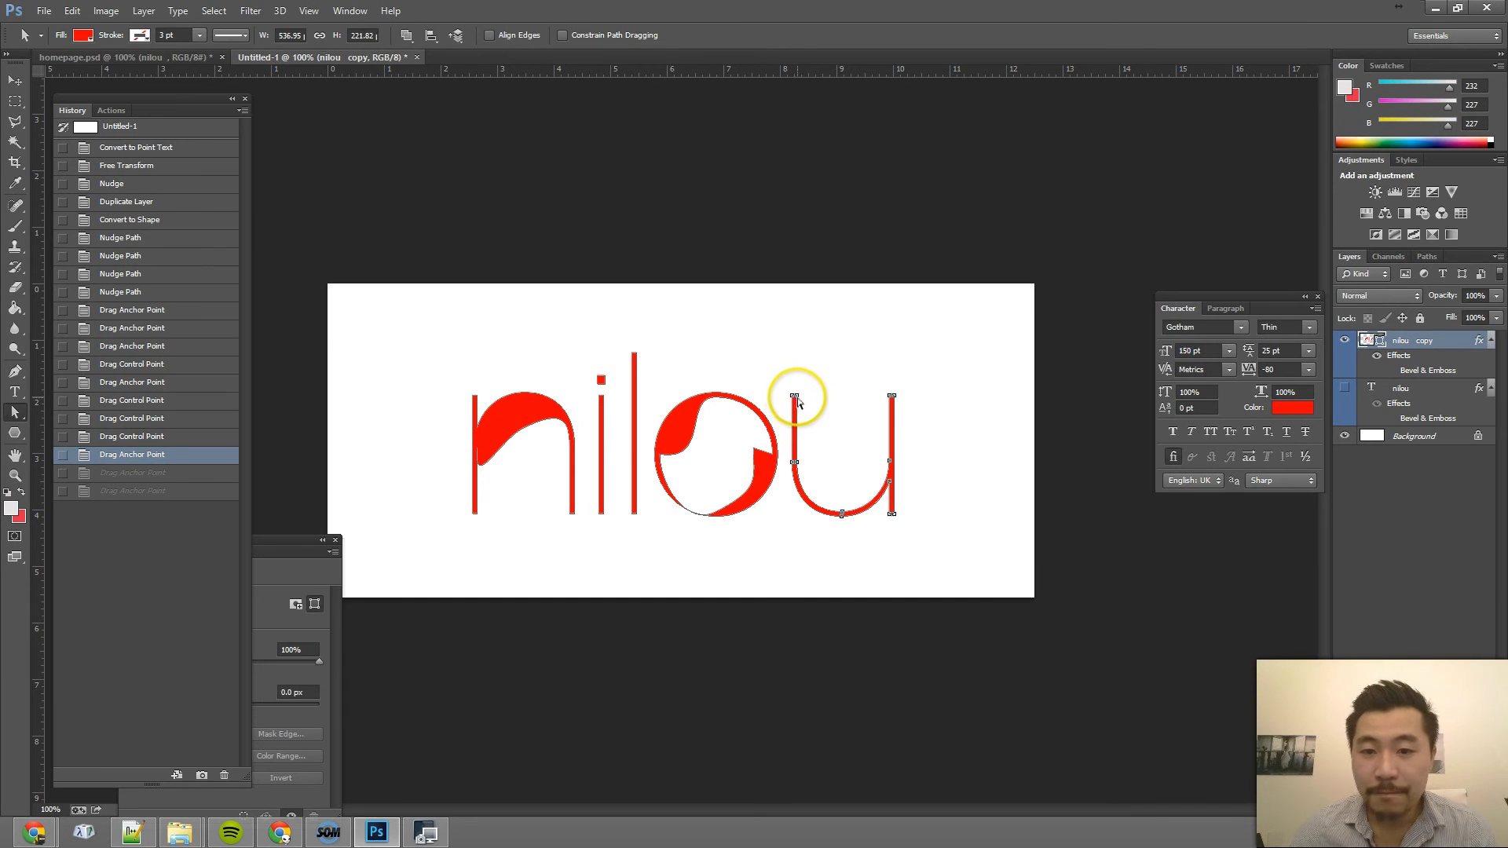
drag(797, 401, 855, 395)
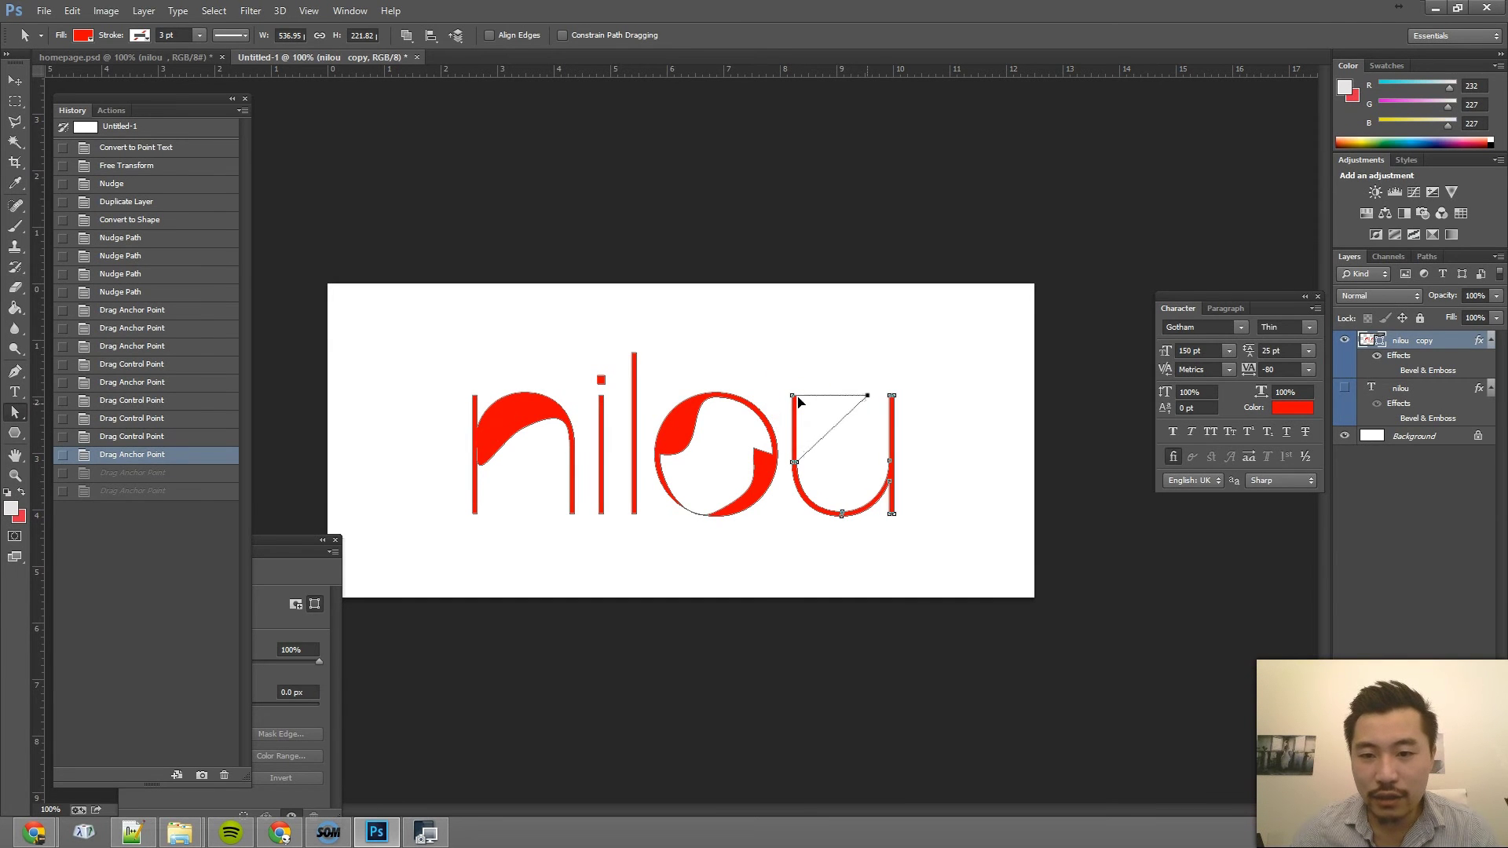
drag(867, 395, 855, 417)
click(844, 431)
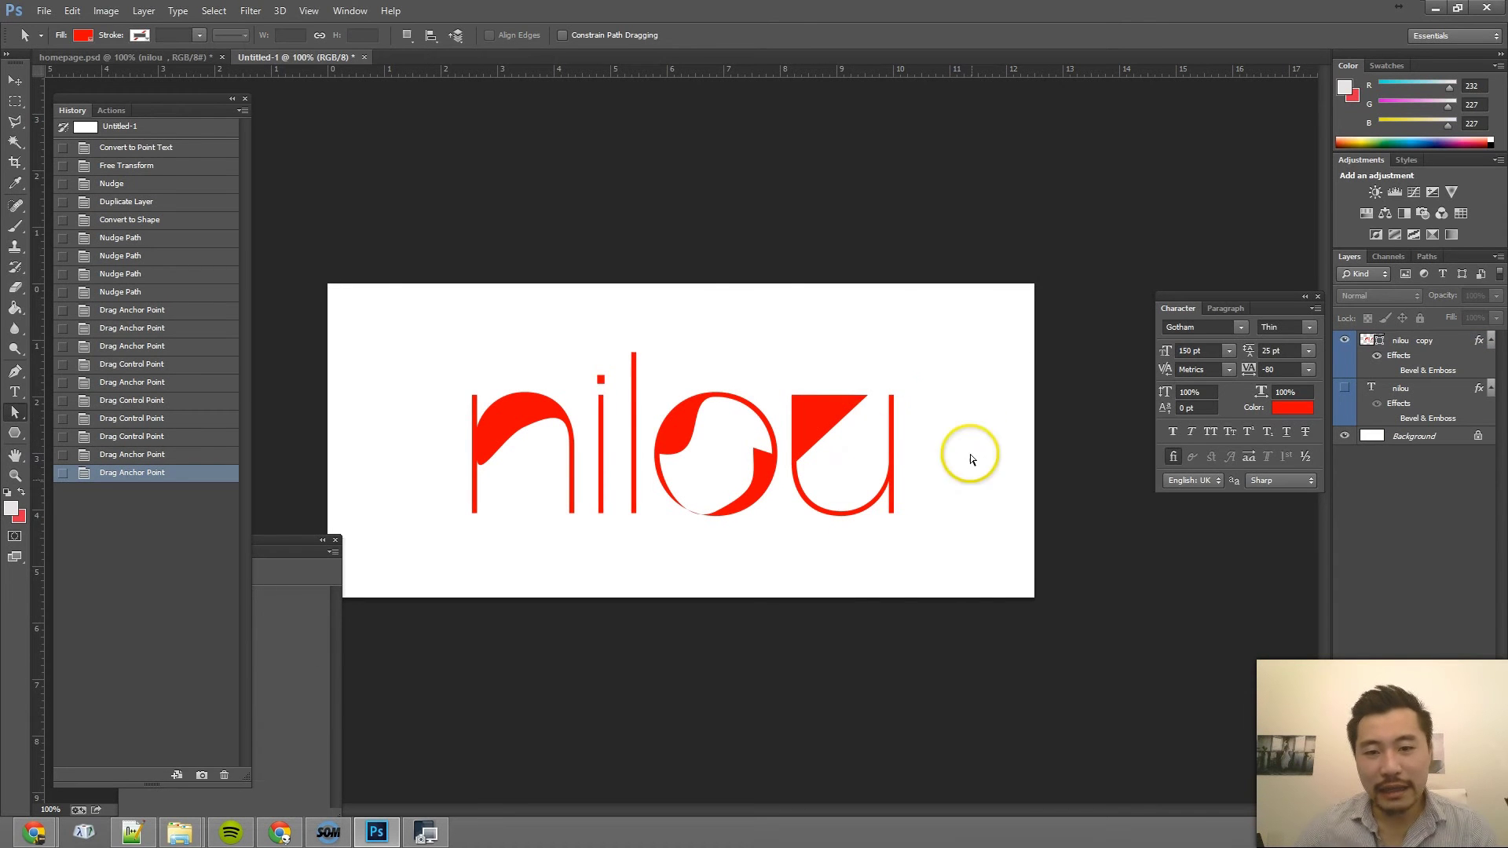
mouse_move(1001, 566)
mouse_down()
mouse_move(538, 411)
mouse_move(404, 326)
mouse_move(927, 464)
mouse_move(1002, 573)
mouse_up()
click(1437, 342)
click(962, 355)
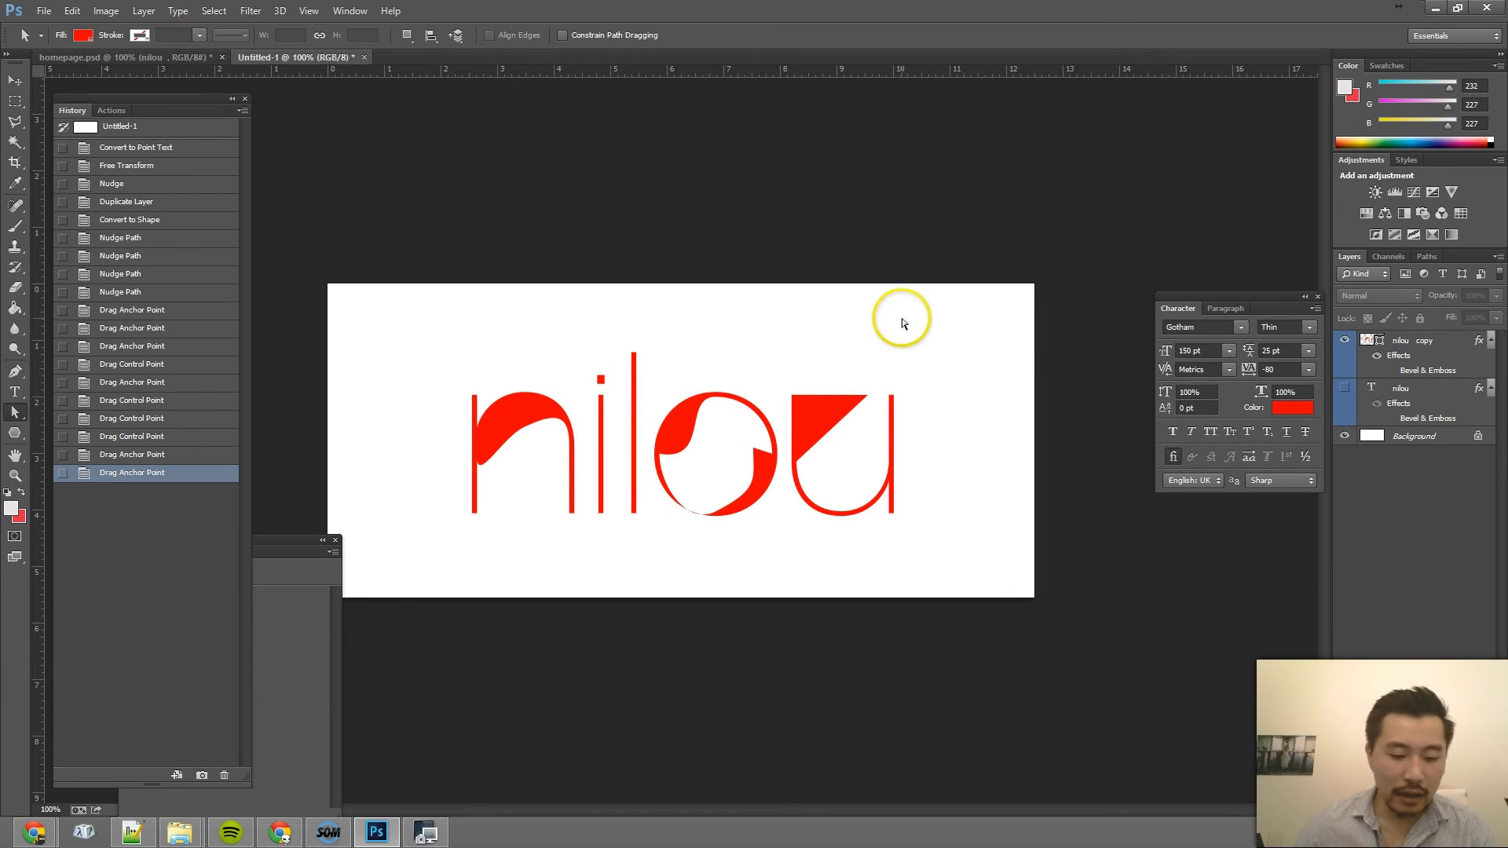
Resize the image to a width of 5000 pixels and view the enlarged artwork.
click(100, 11)
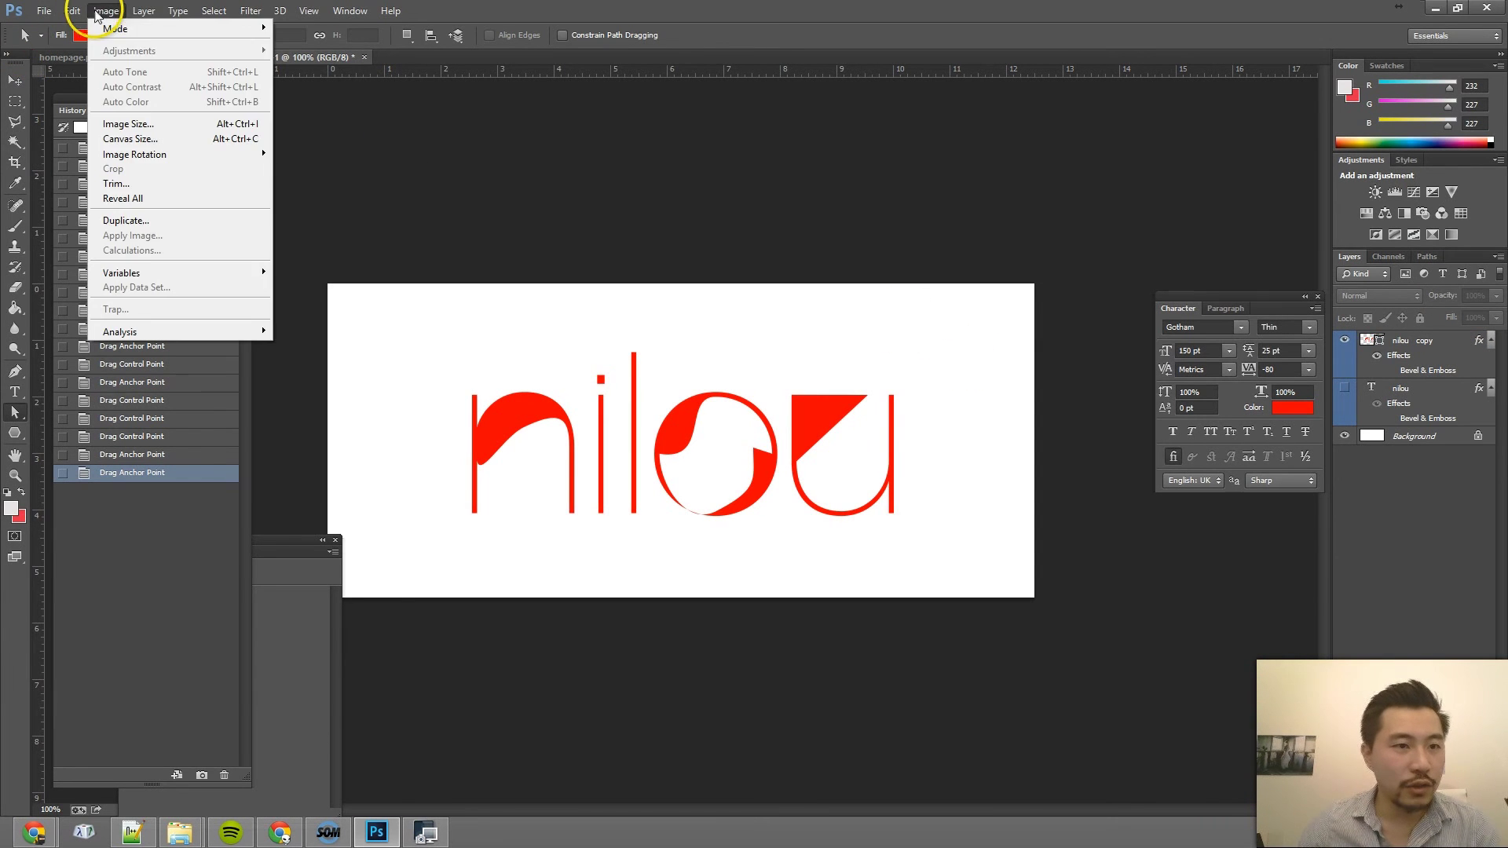
click(148, 125)
text(5000)
key(Return)
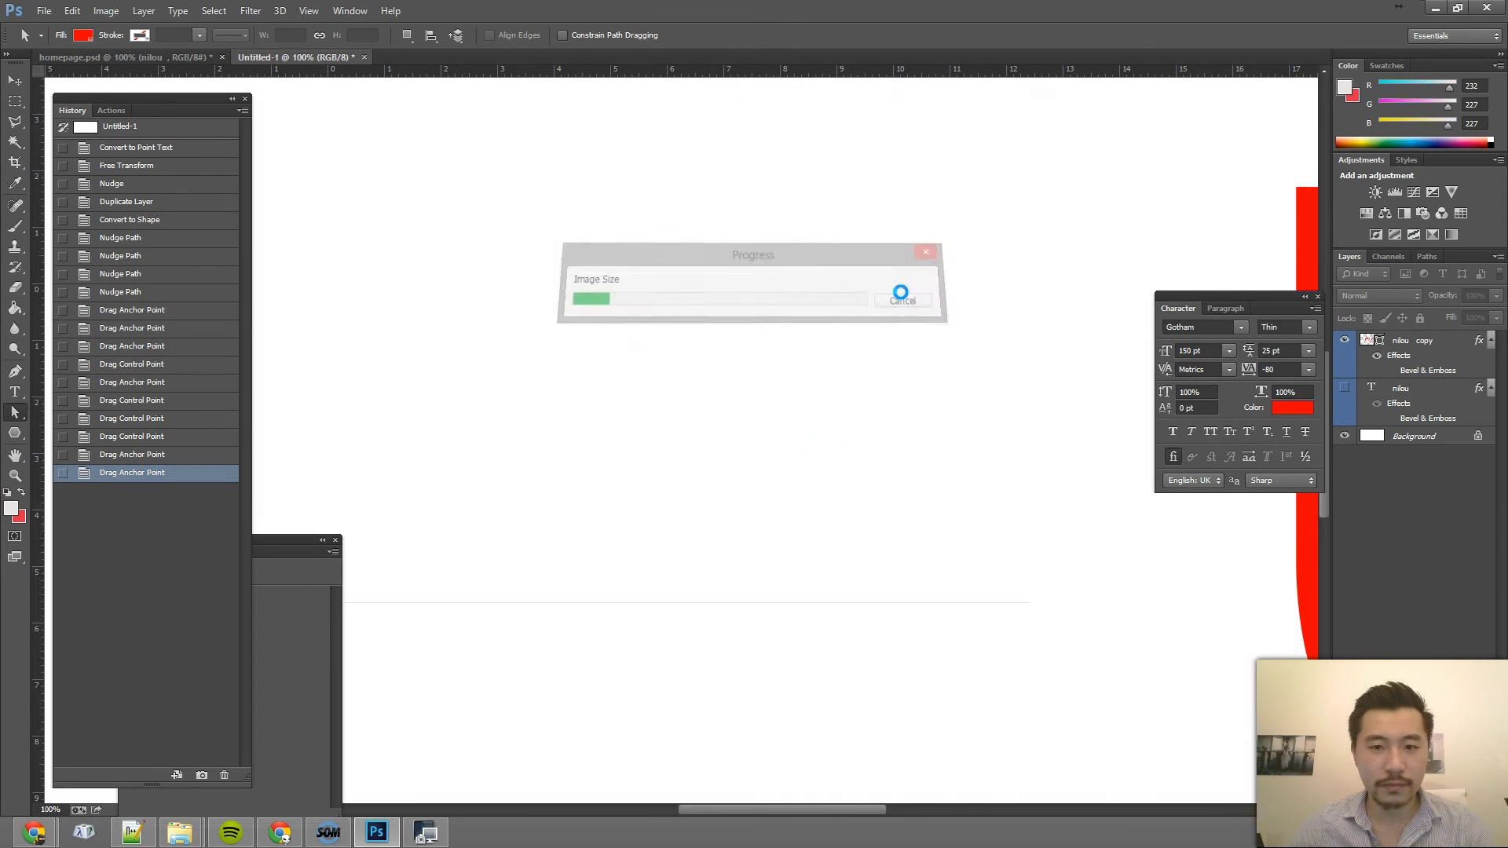
drag(814, 809, 666, 801)
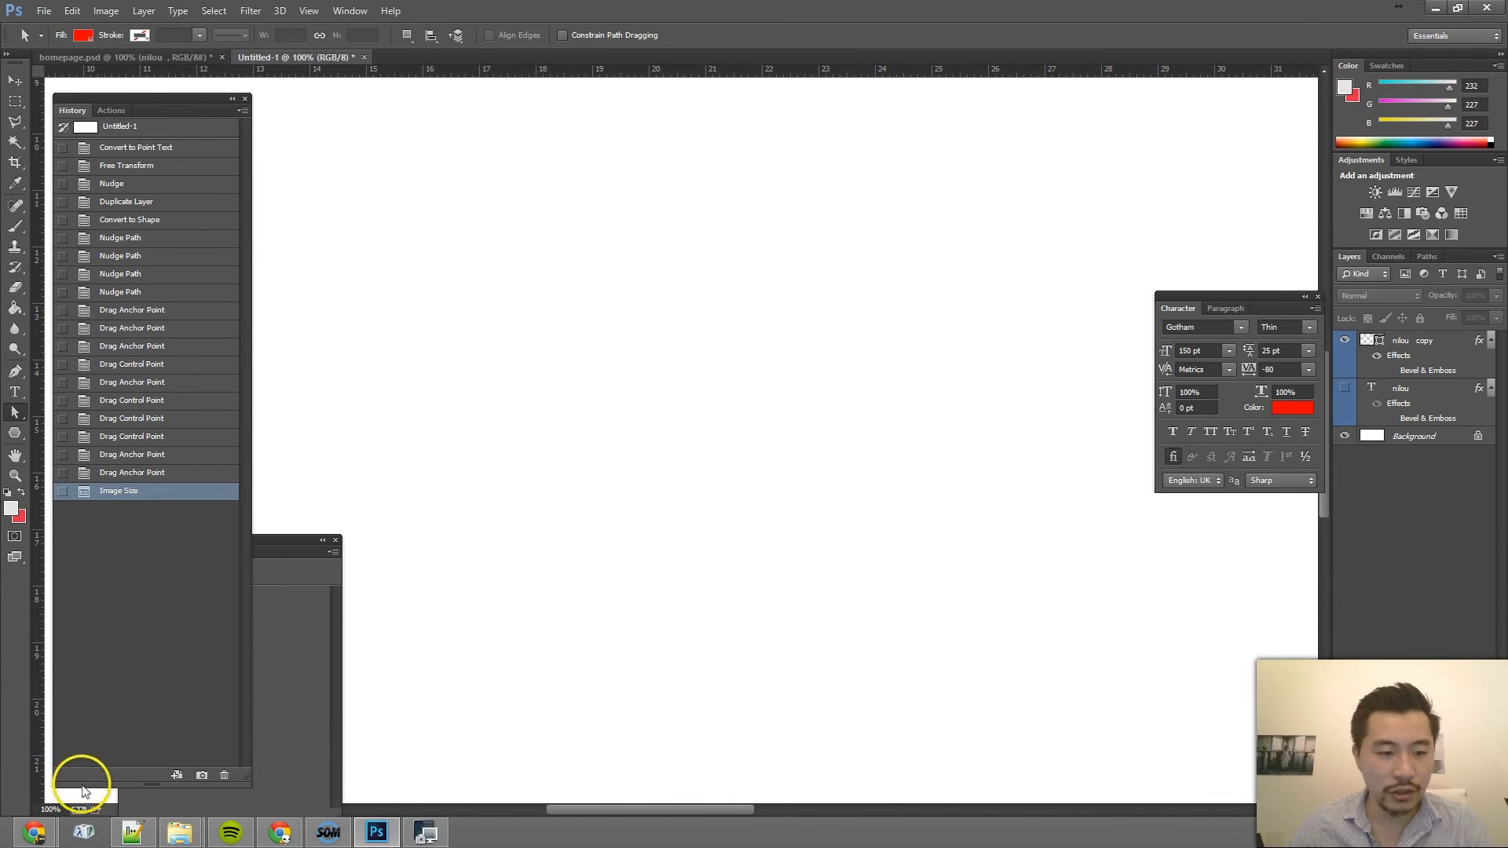
Inspect the whole resized artwork at 25% zoom, and revert the image resize to the last anchor point edit.
click(50, 809)
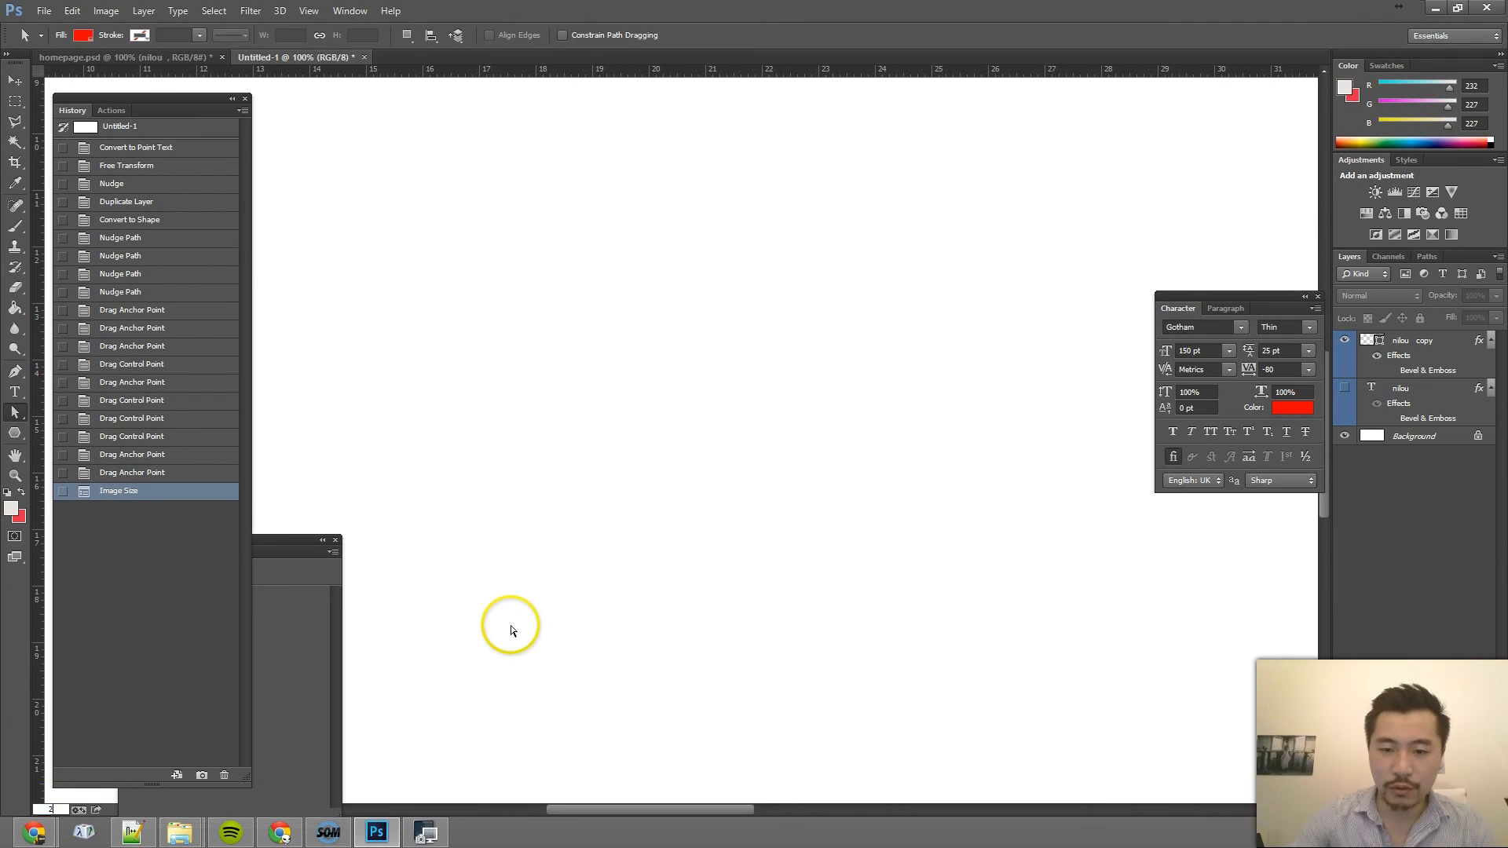
key(Return)
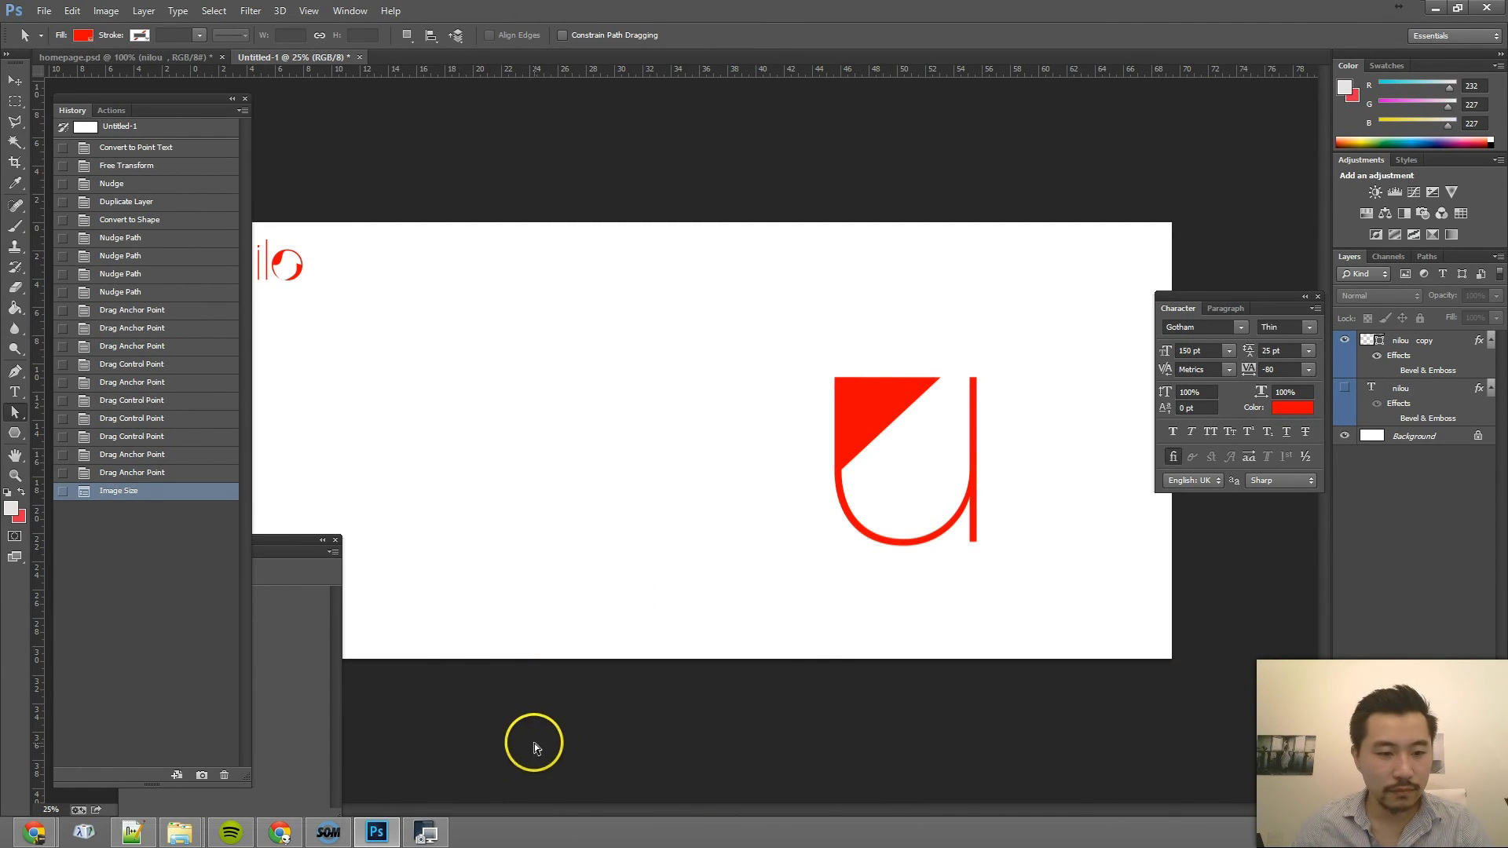
key(Tab)
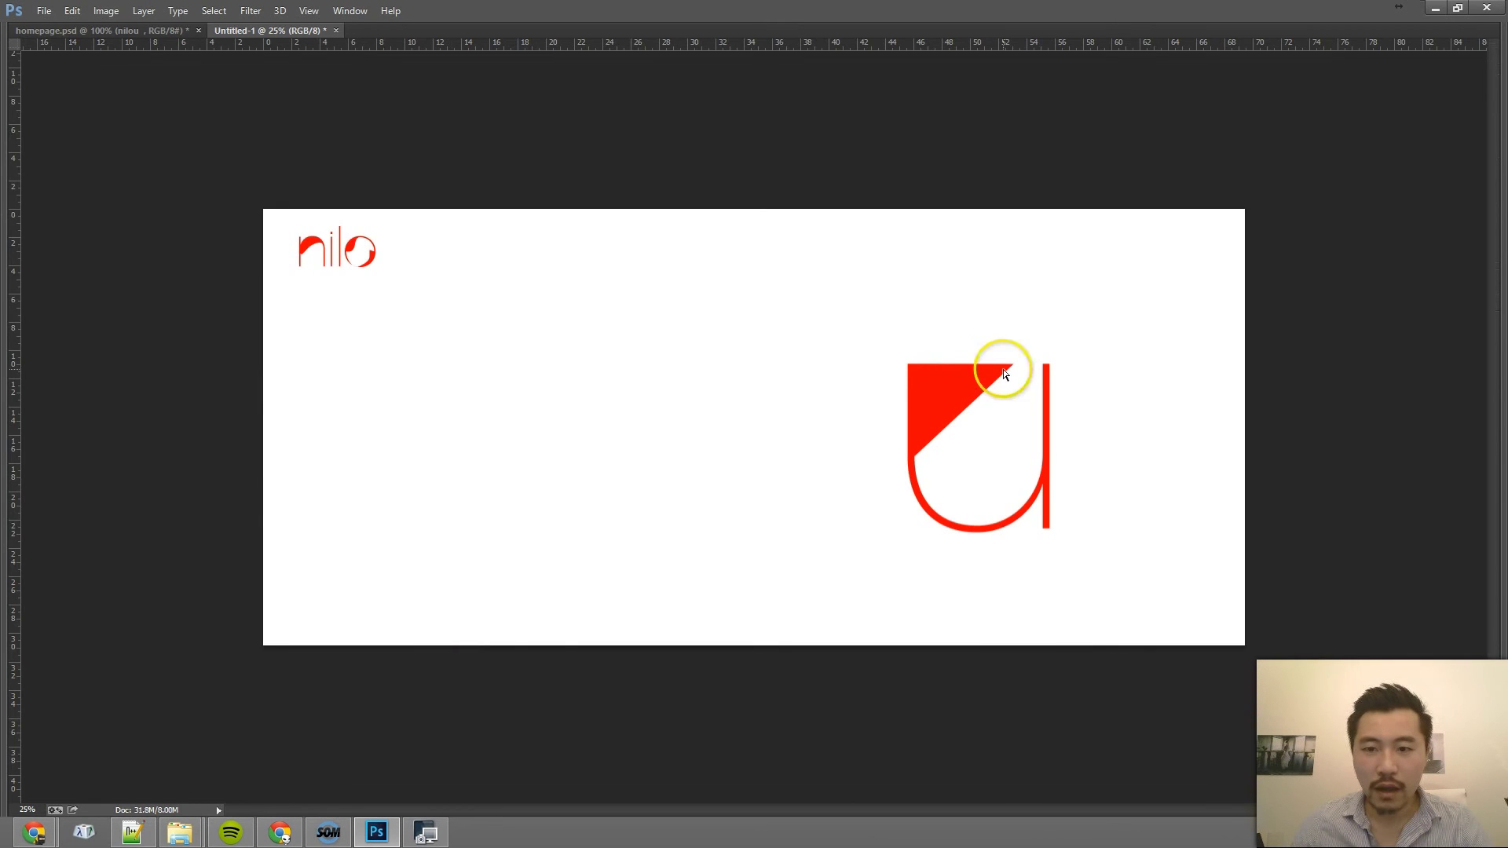
key(Tab)
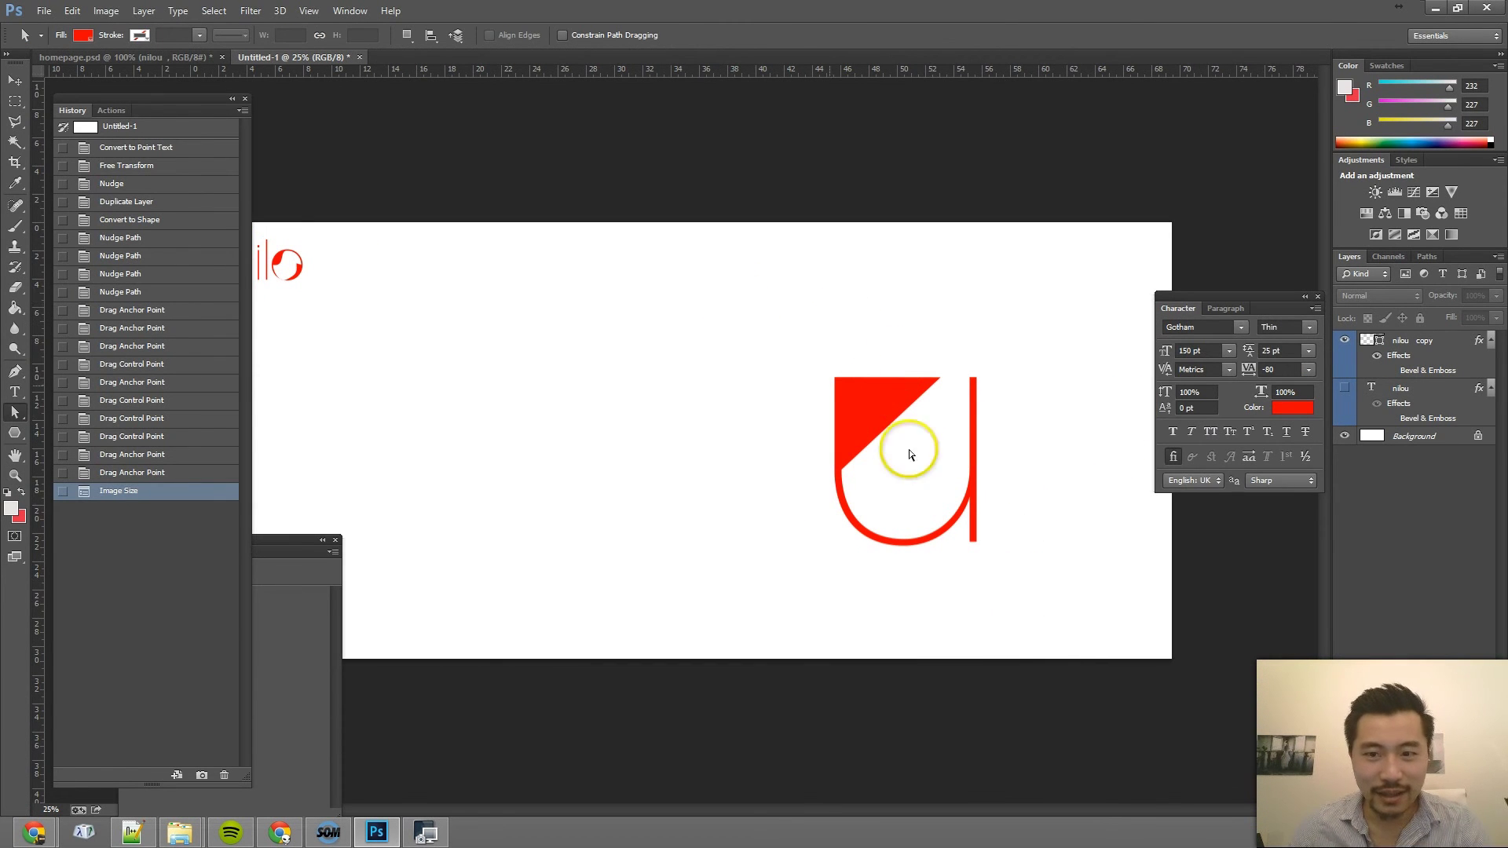
click(137, 478)
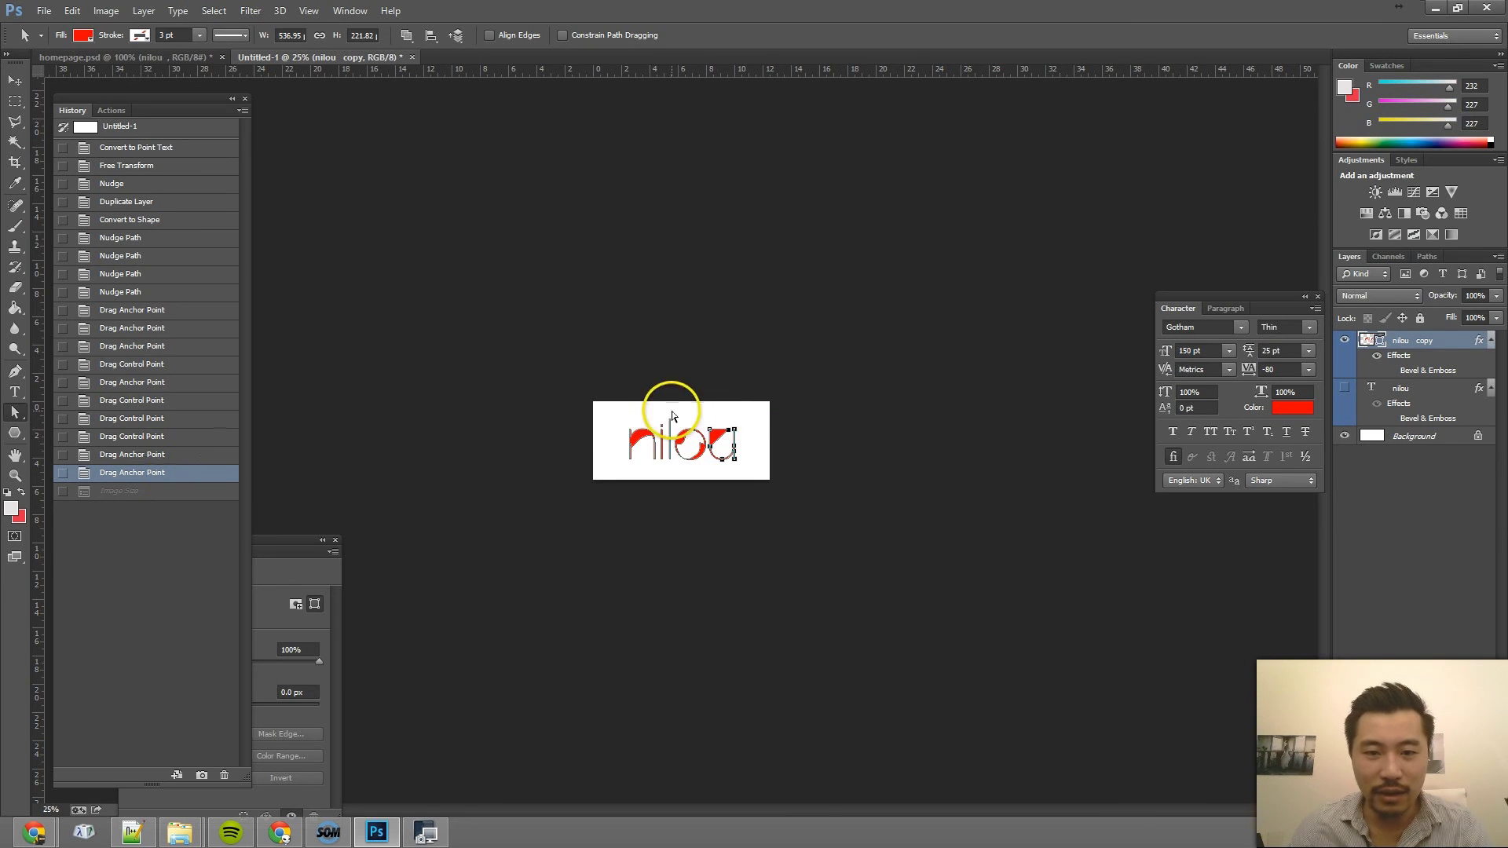
click(620, 365)
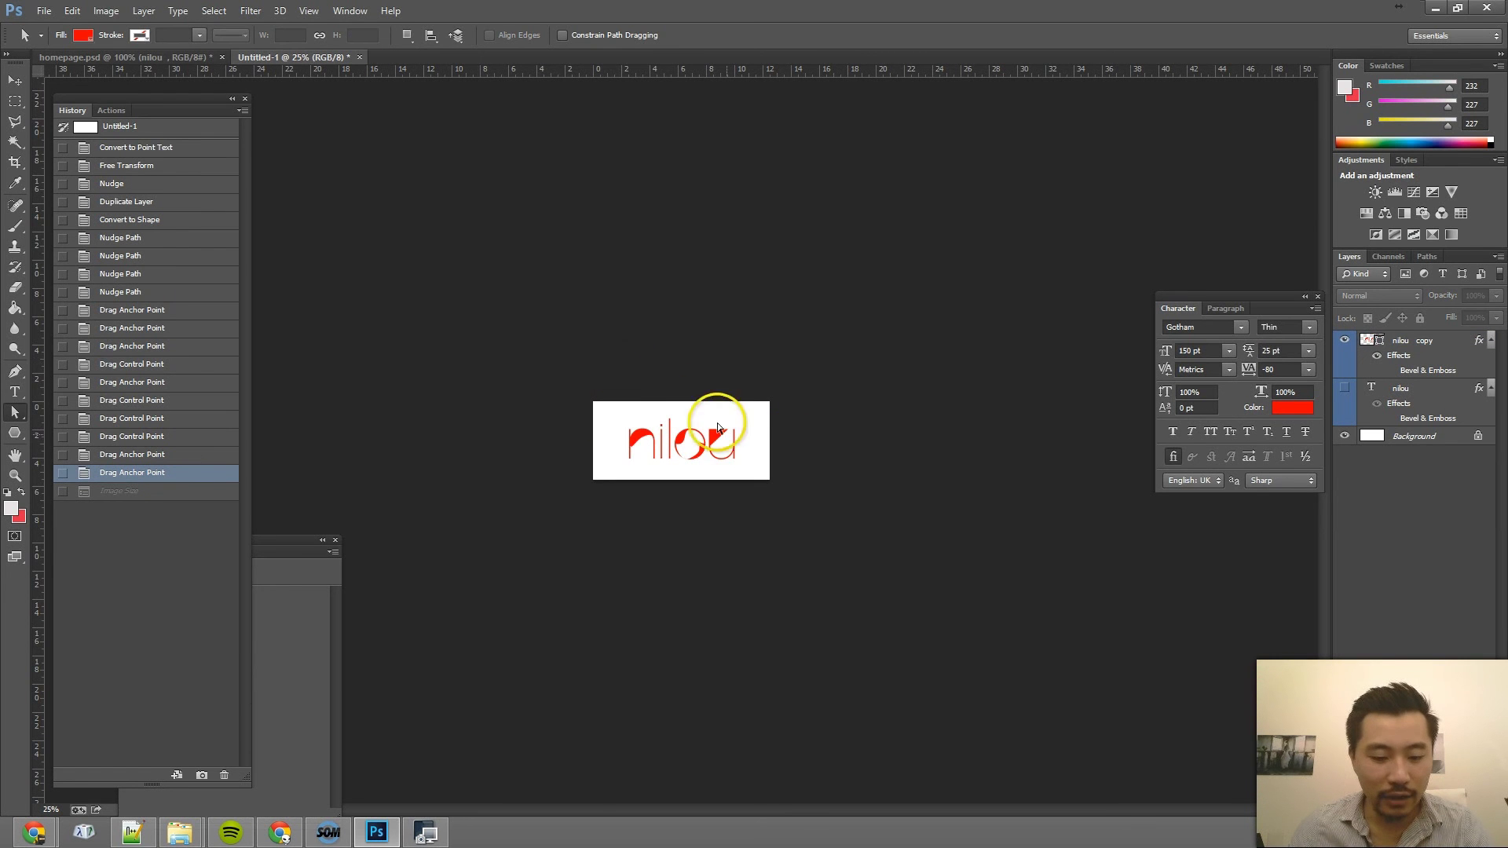
Try resizing the image to a width of 2000 pixels without any letter paths selected.
click(24, 82)
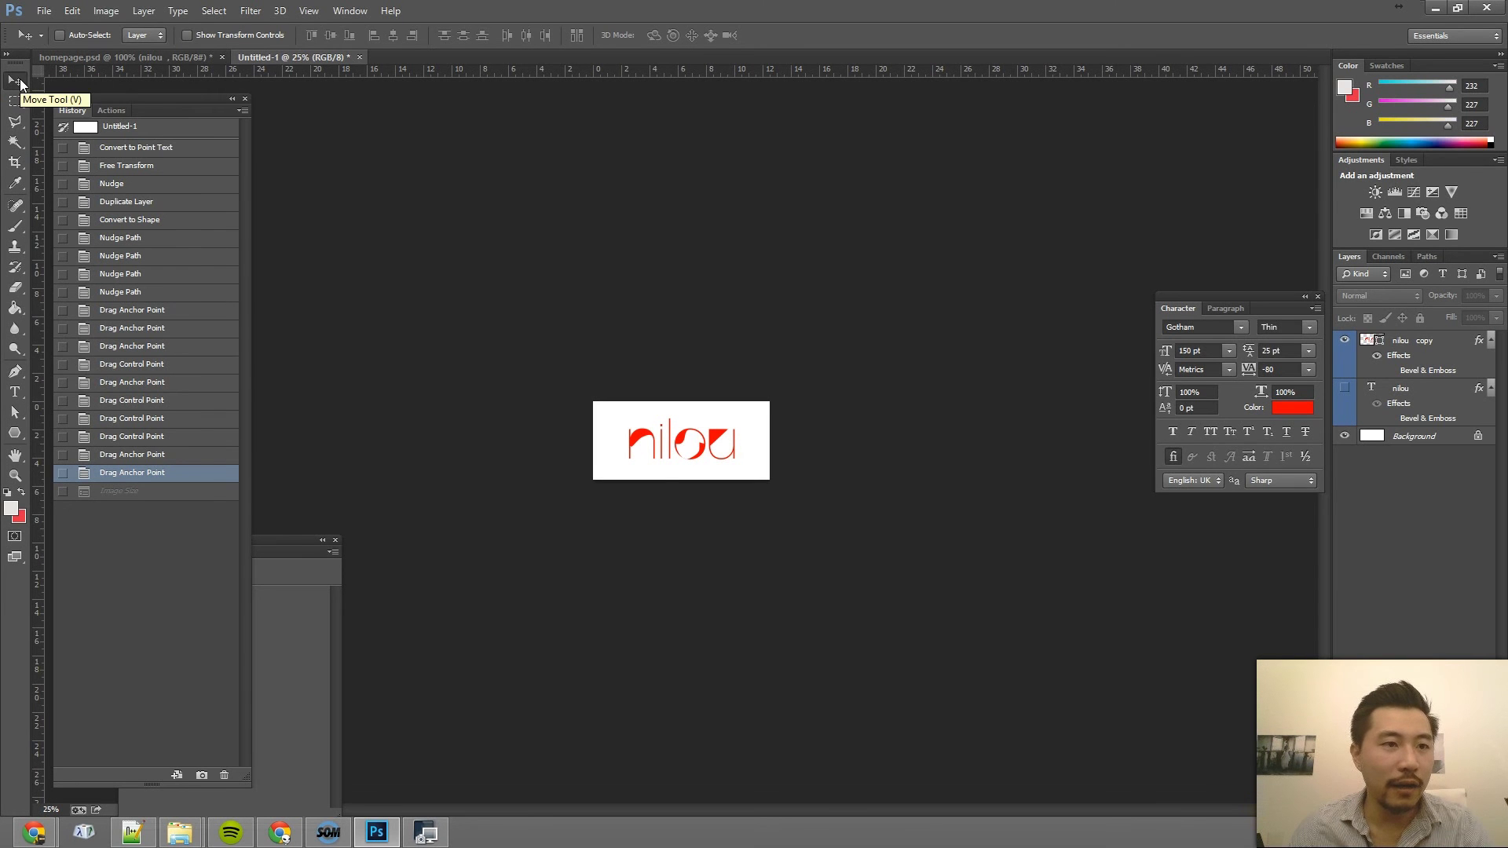
click(95, 14)
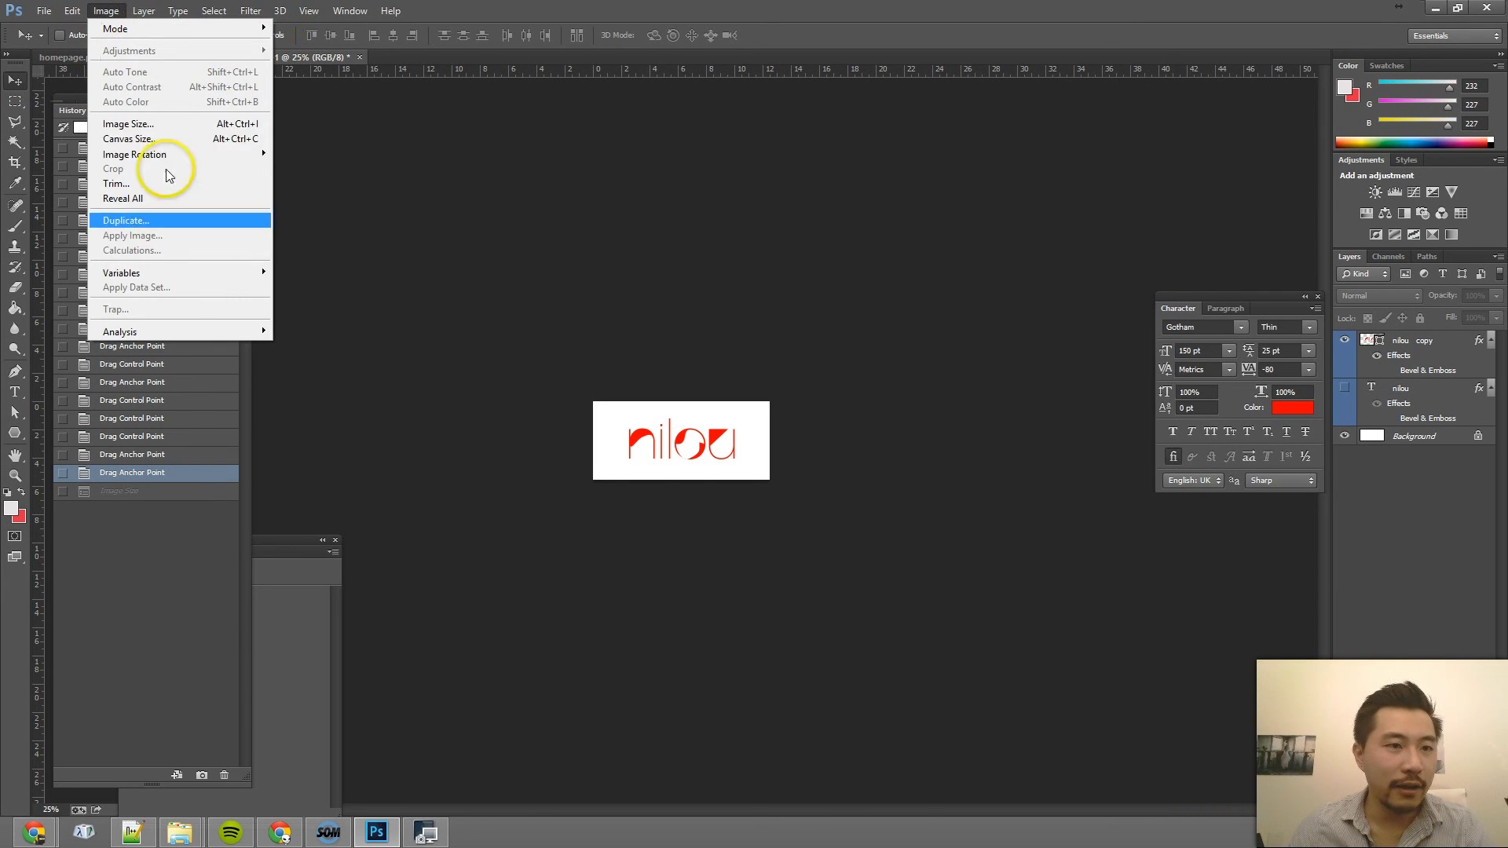
click(158, 125)
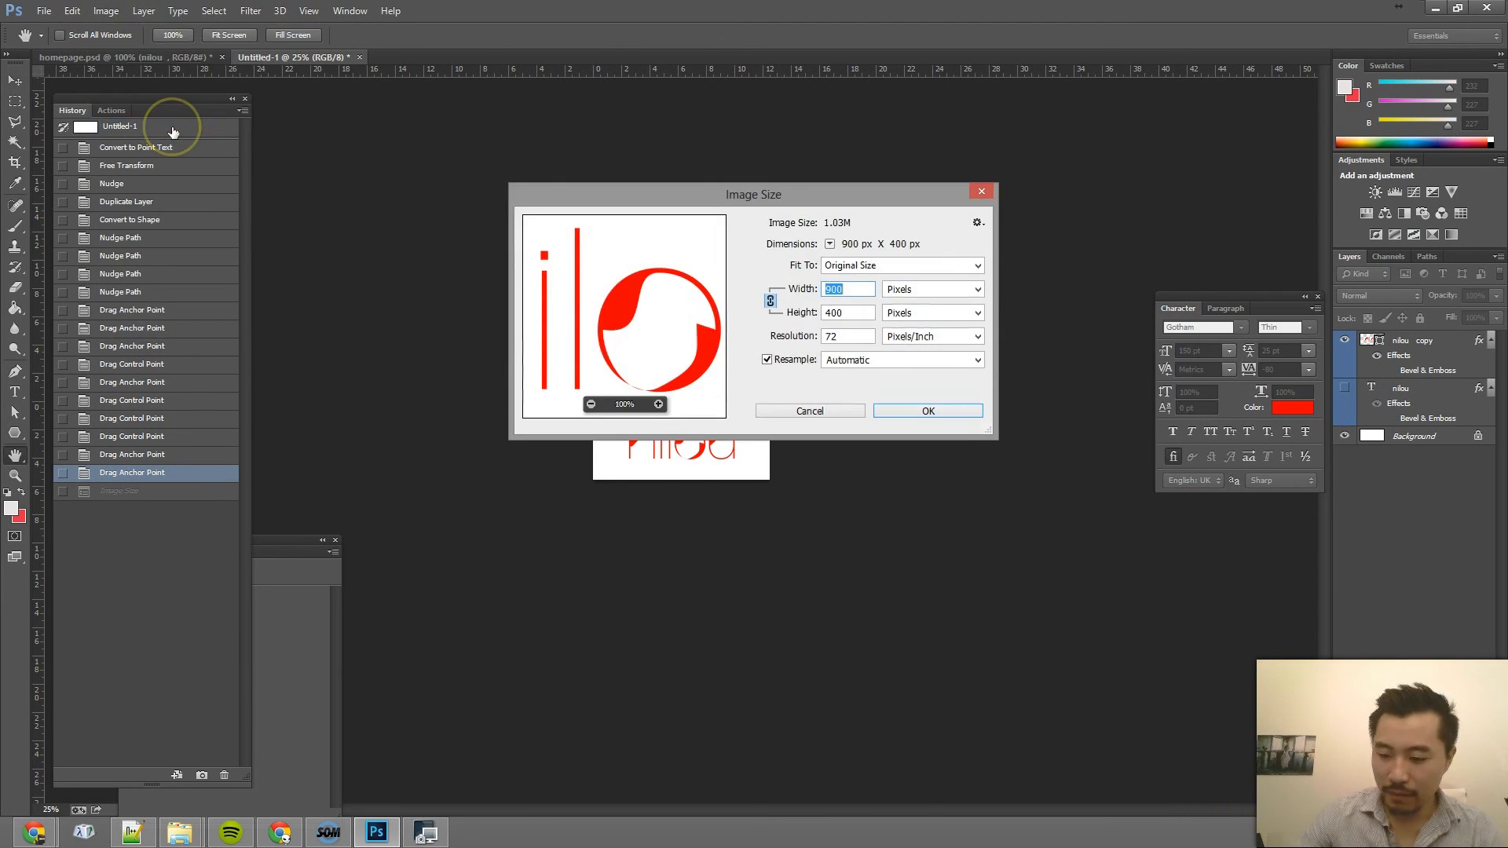
text(2000)
key(Return)
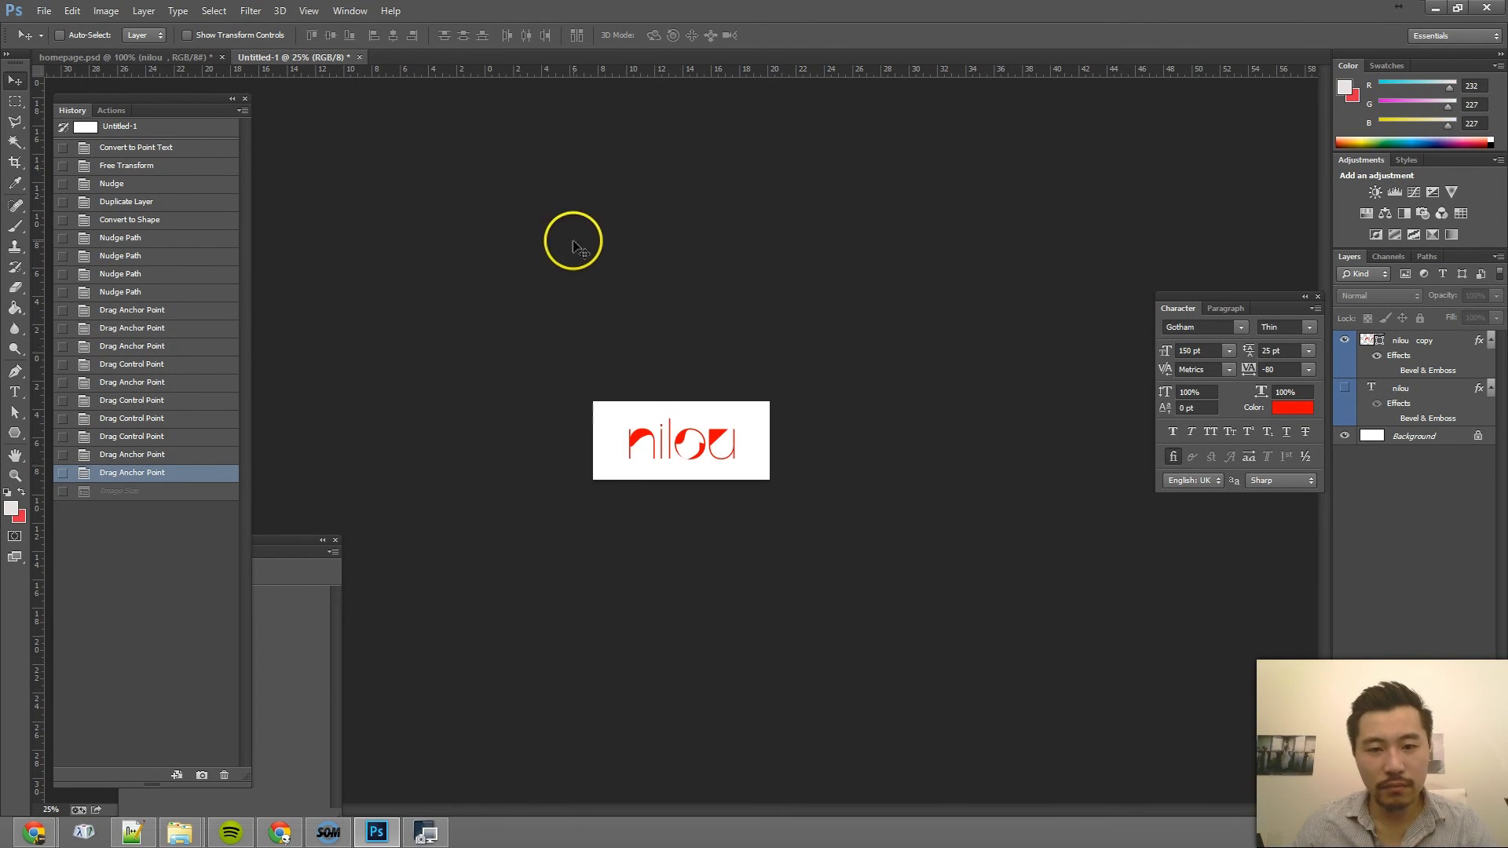
Select all the nilou letter paths with the Direct Selection tool and resize the image to a width of 2000 pixels.
key(a)
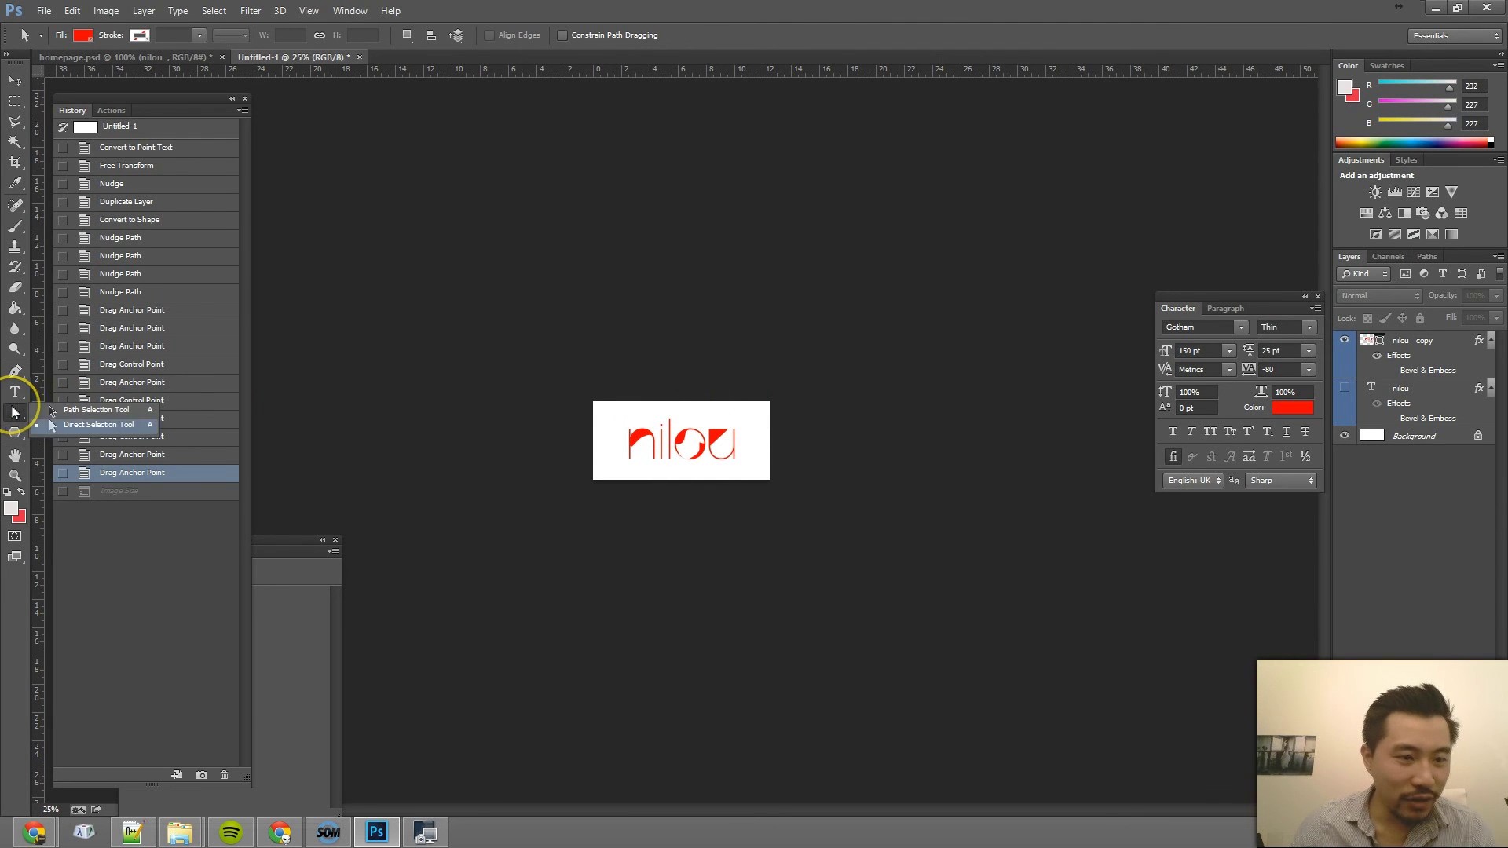
drag(614, 407, 757, 475)
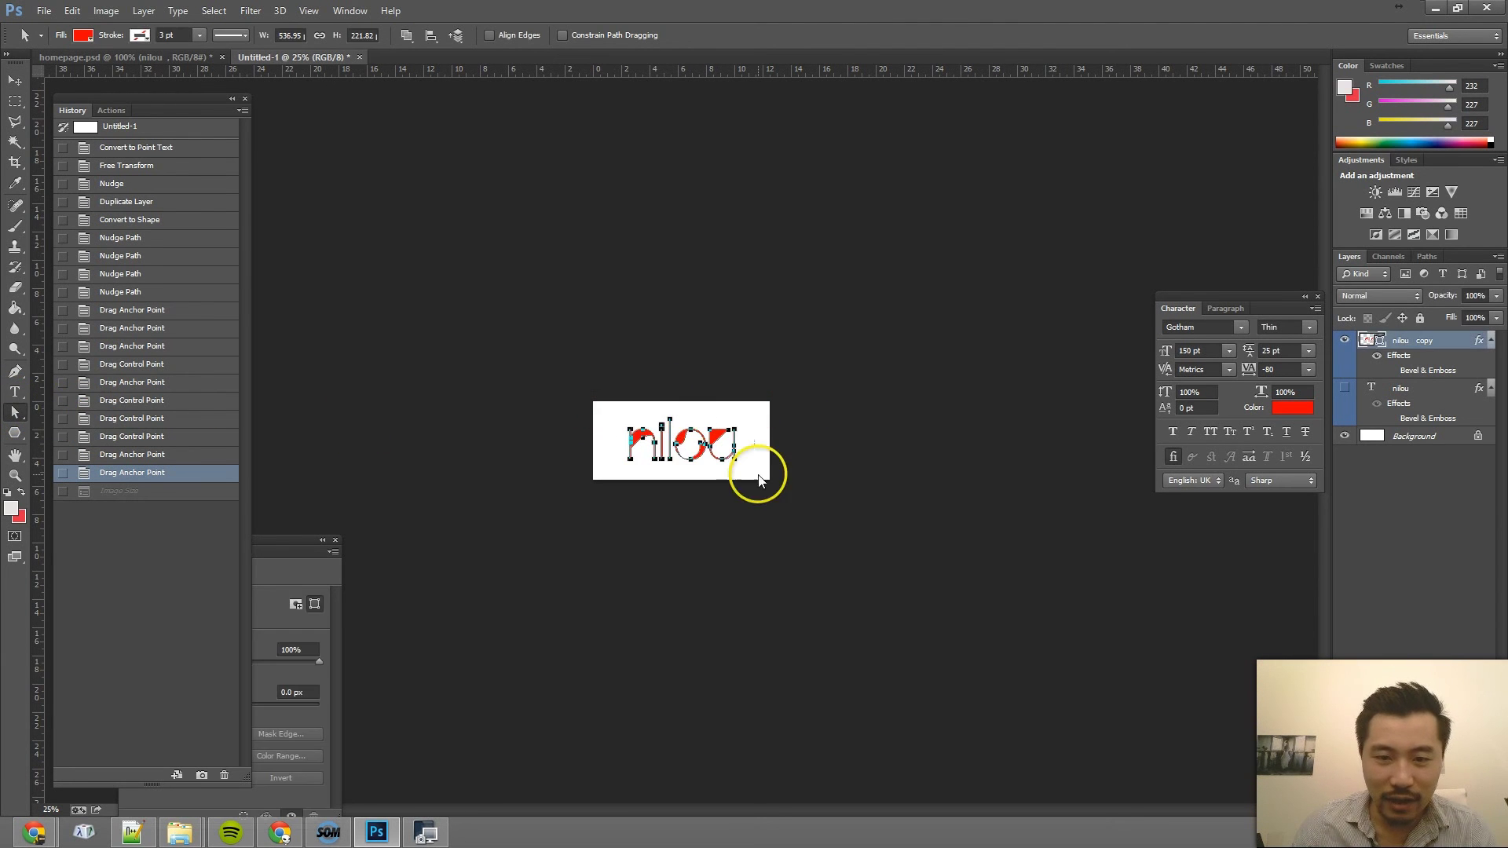
click(106, 11)
click(182, 125)
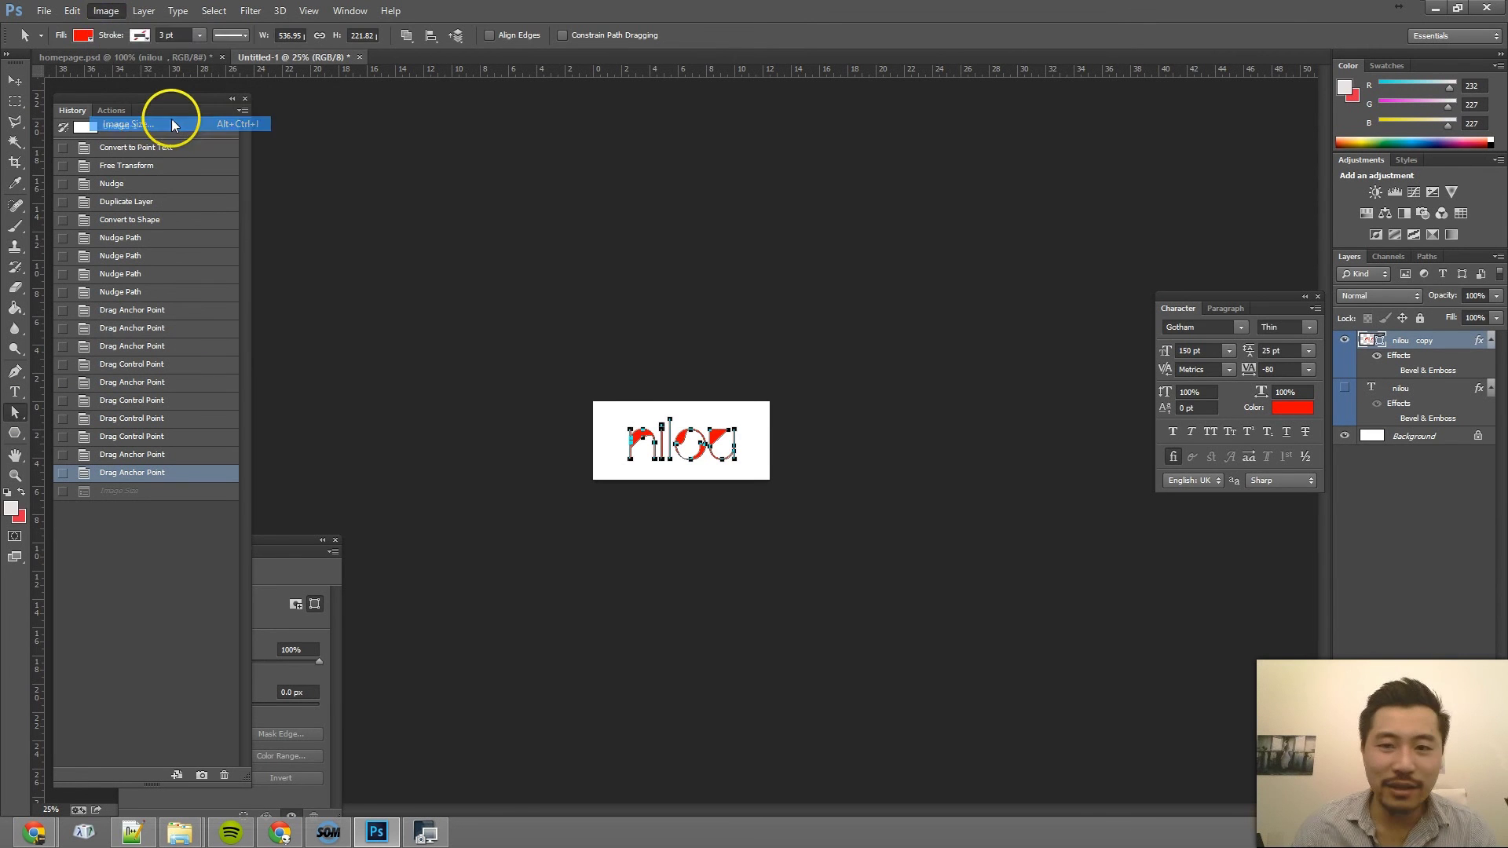
text(1800)
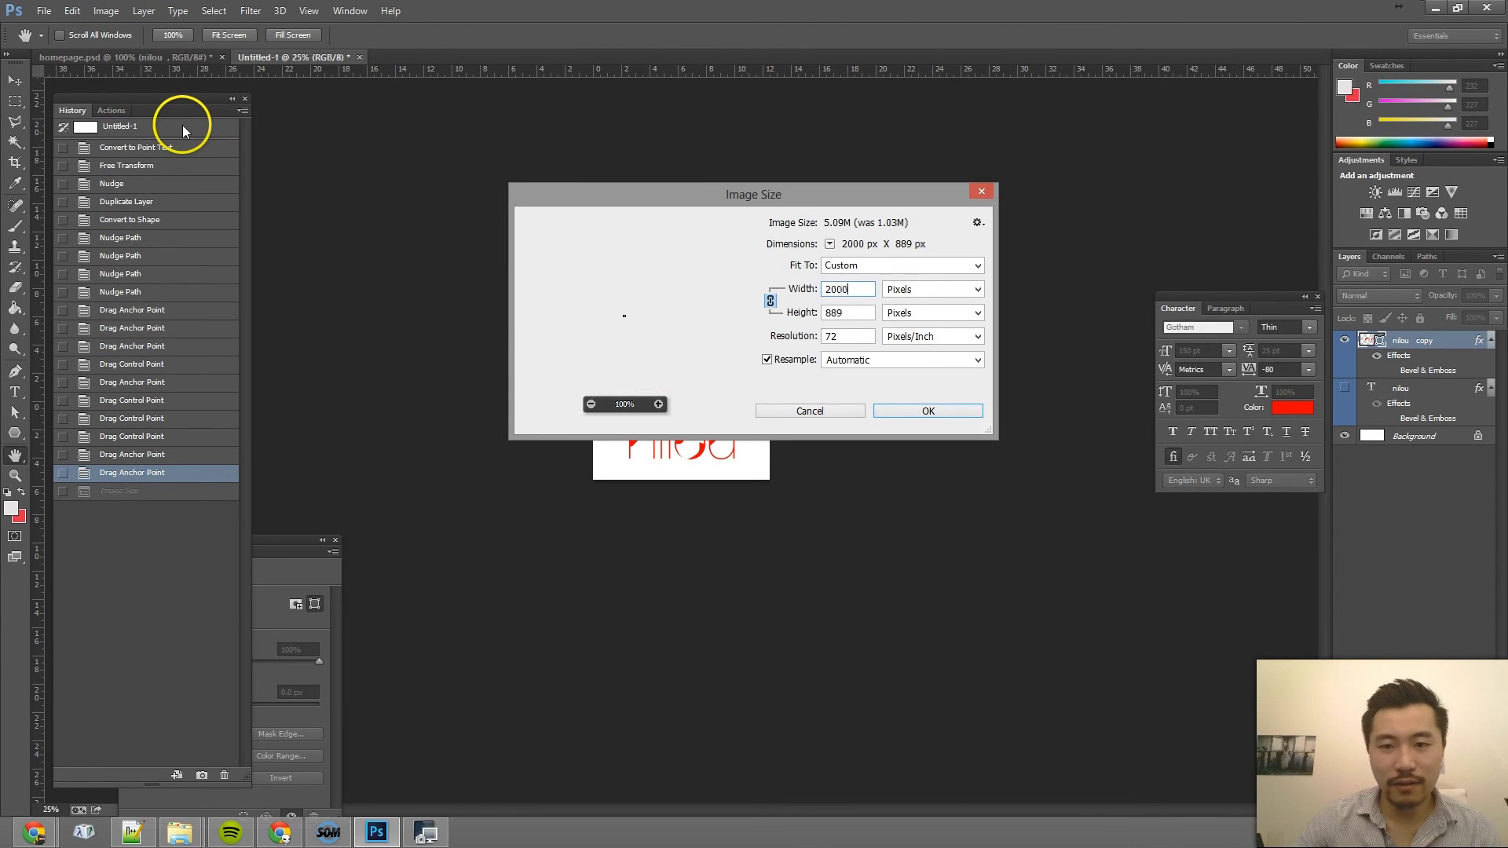
key(Escape)
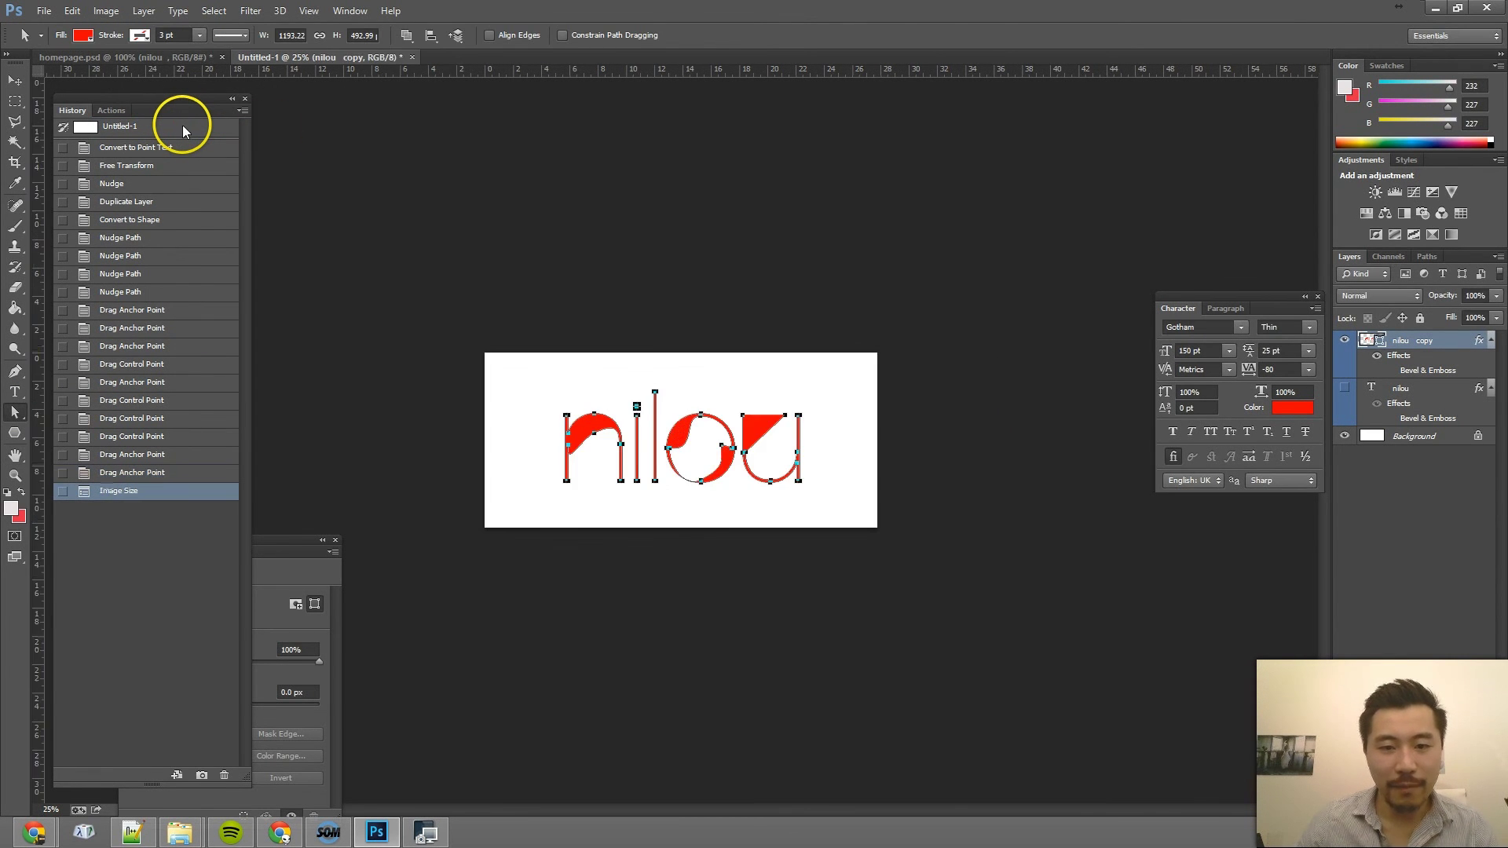
key(ctrl+1)
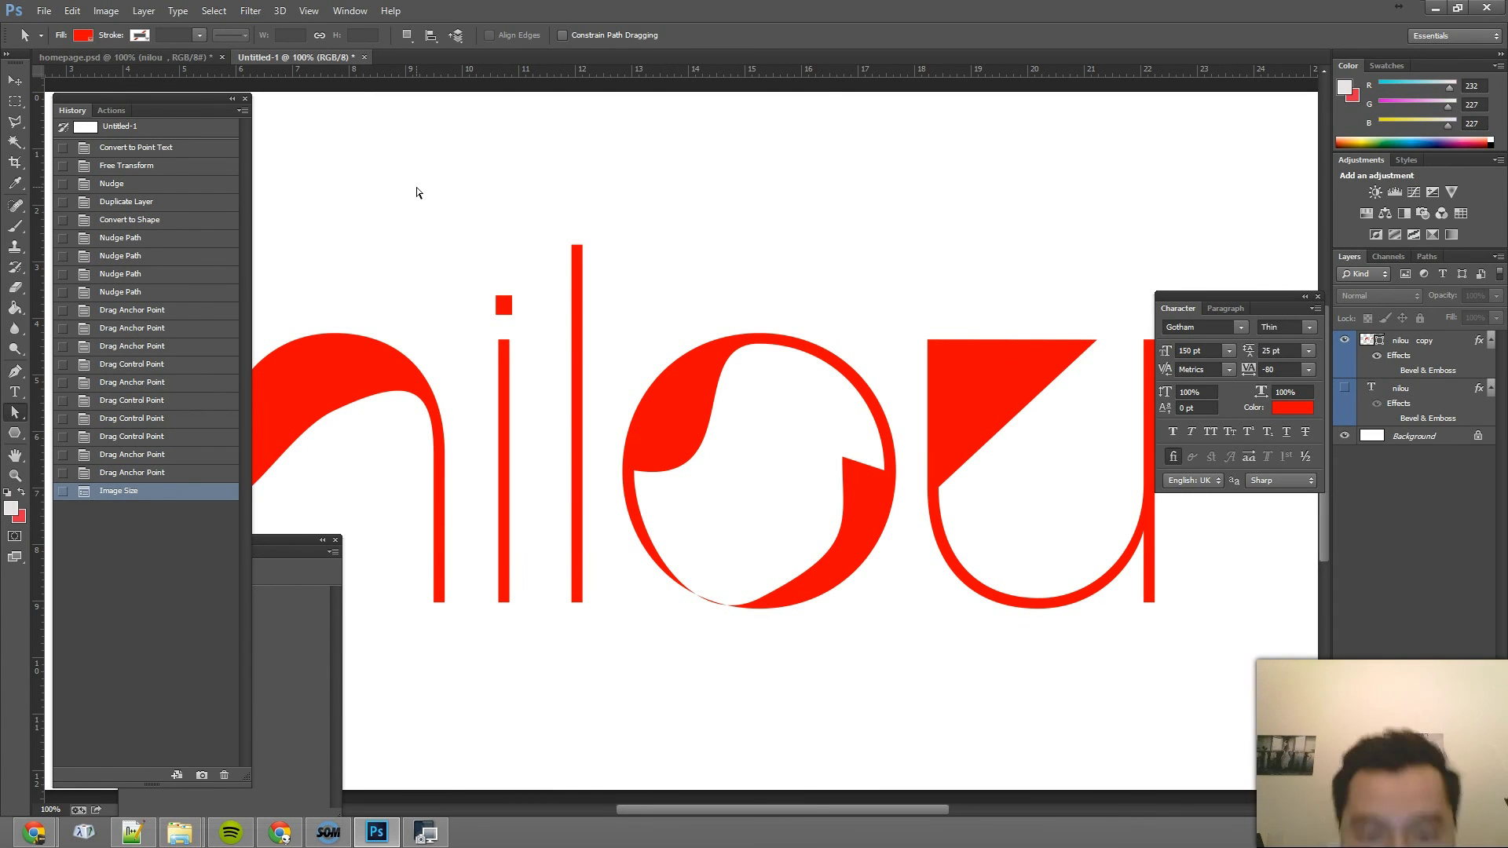
mouse_move(782, 381)
mouse_down()
mouse_move(768, 680)
mouse_move(788, 801)
mouse_up()
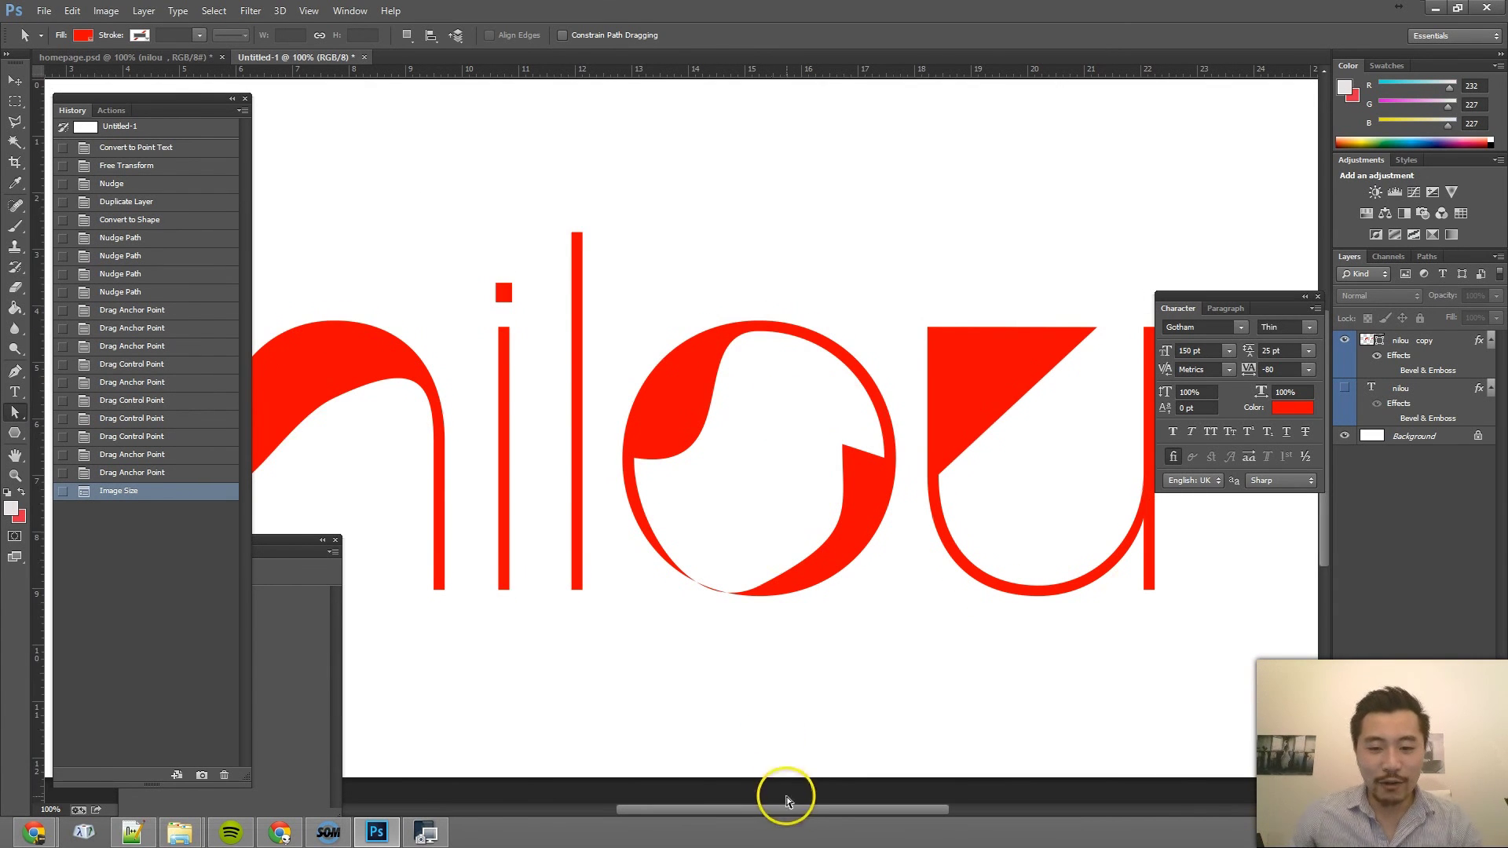
click(974, 356)
click(872, 234)
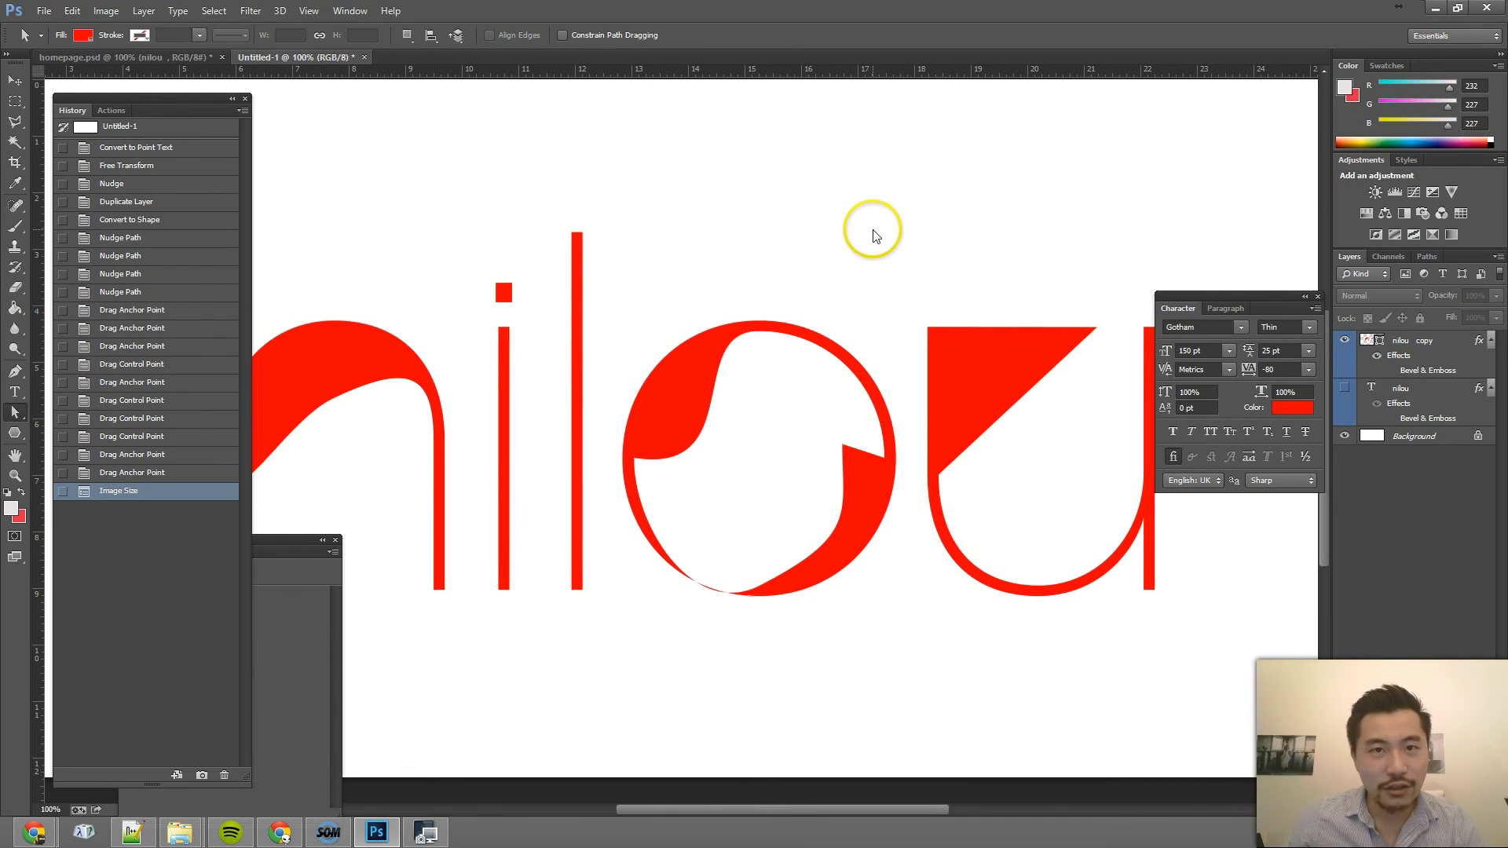
click(20, 413)
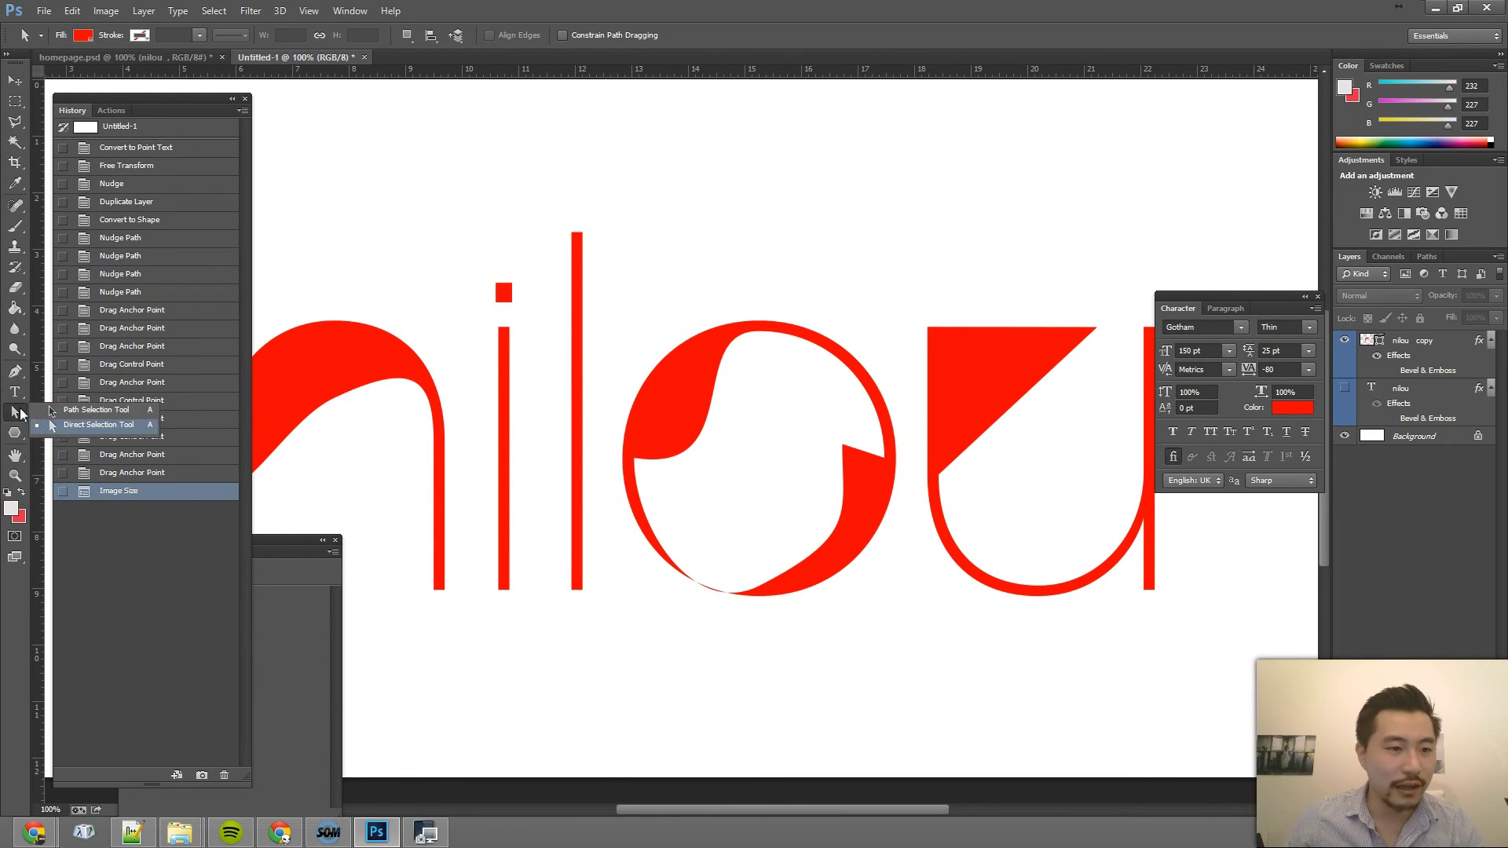
click(118, 430)
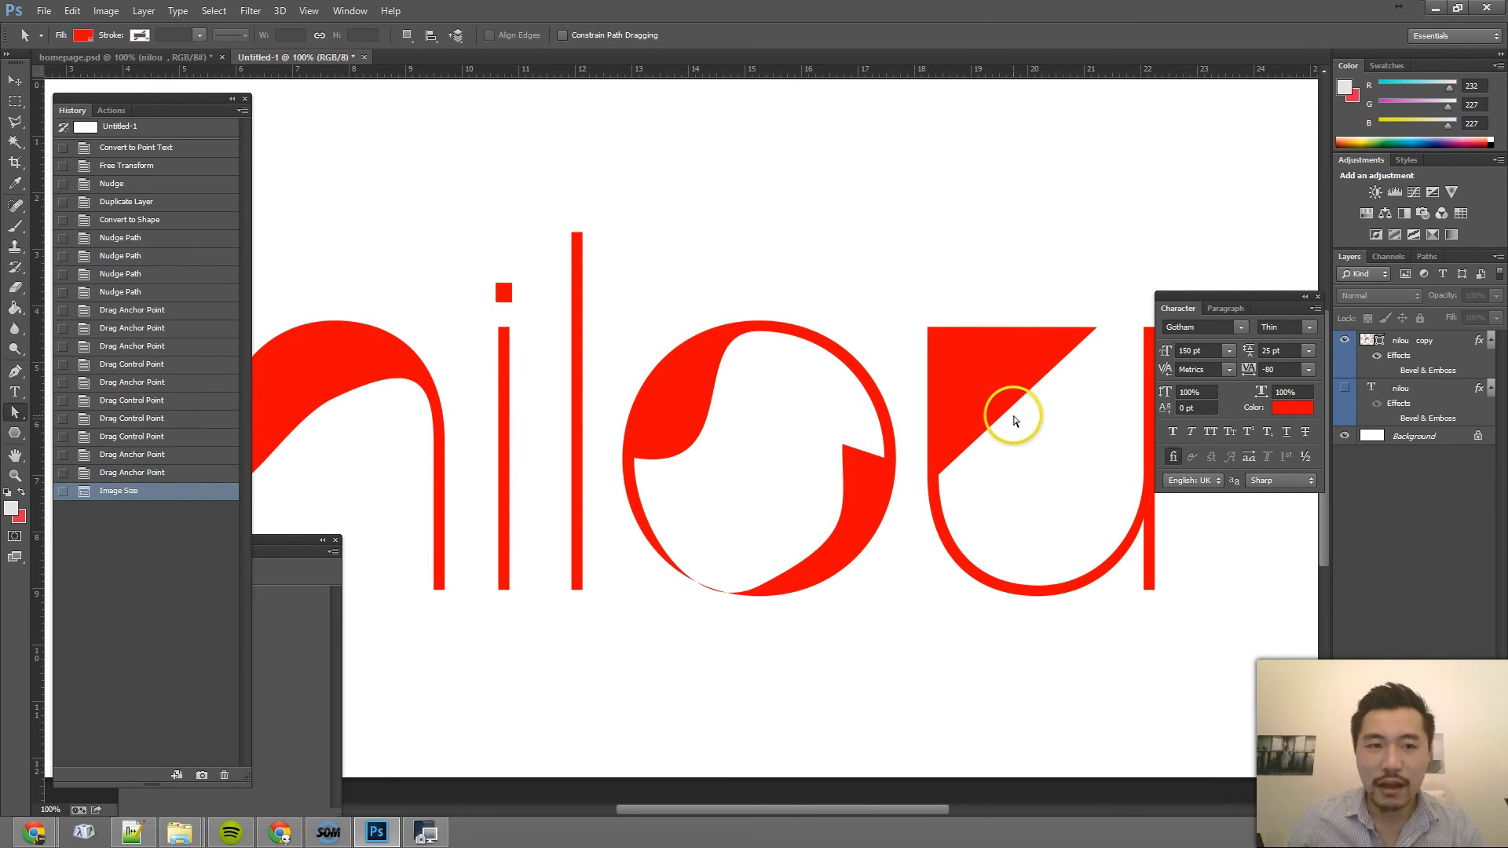
click(15, 375)
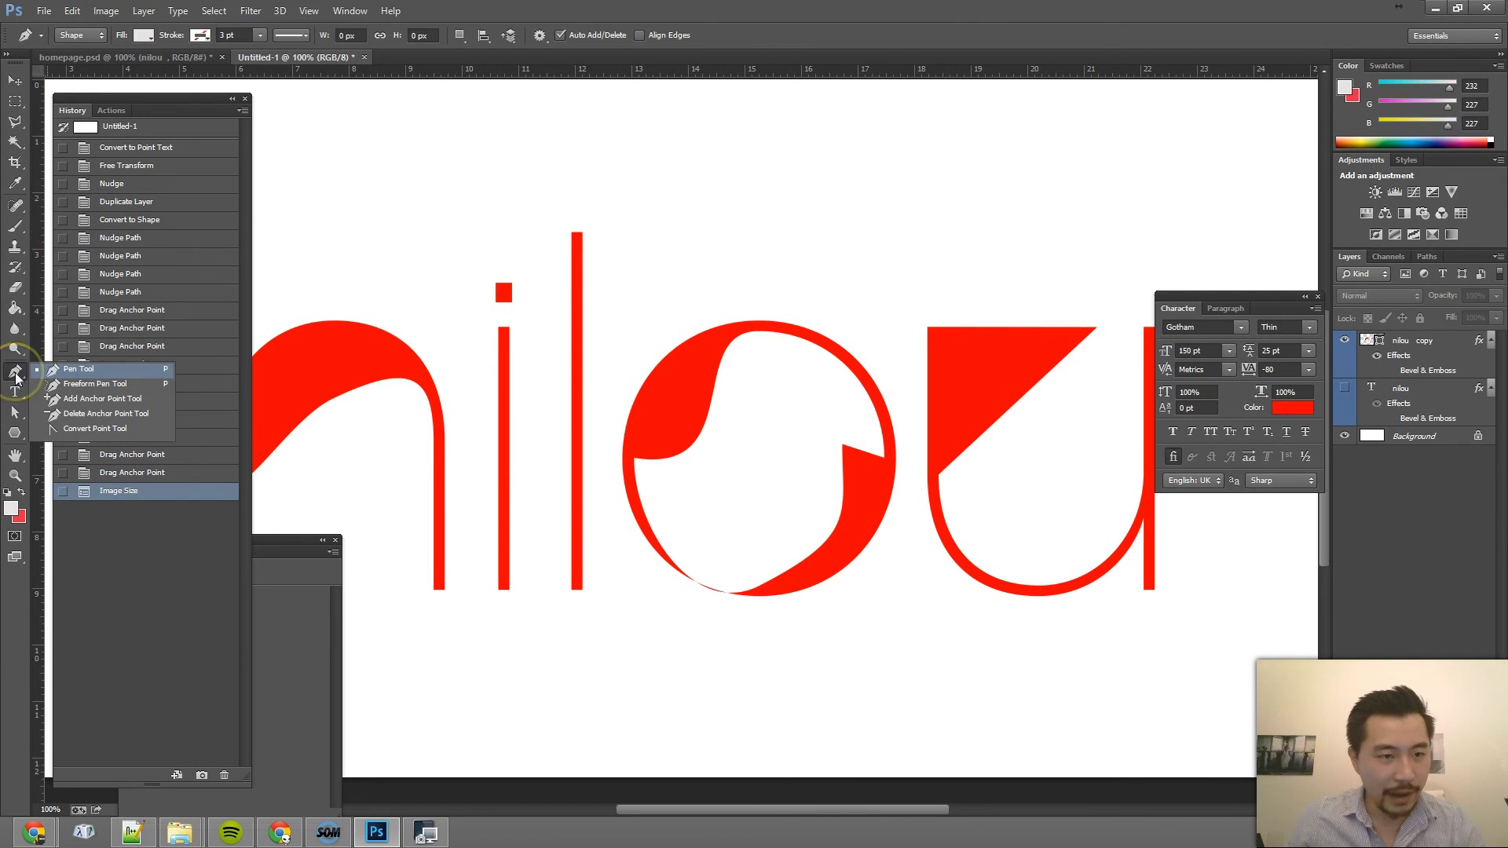
click(16, 375)
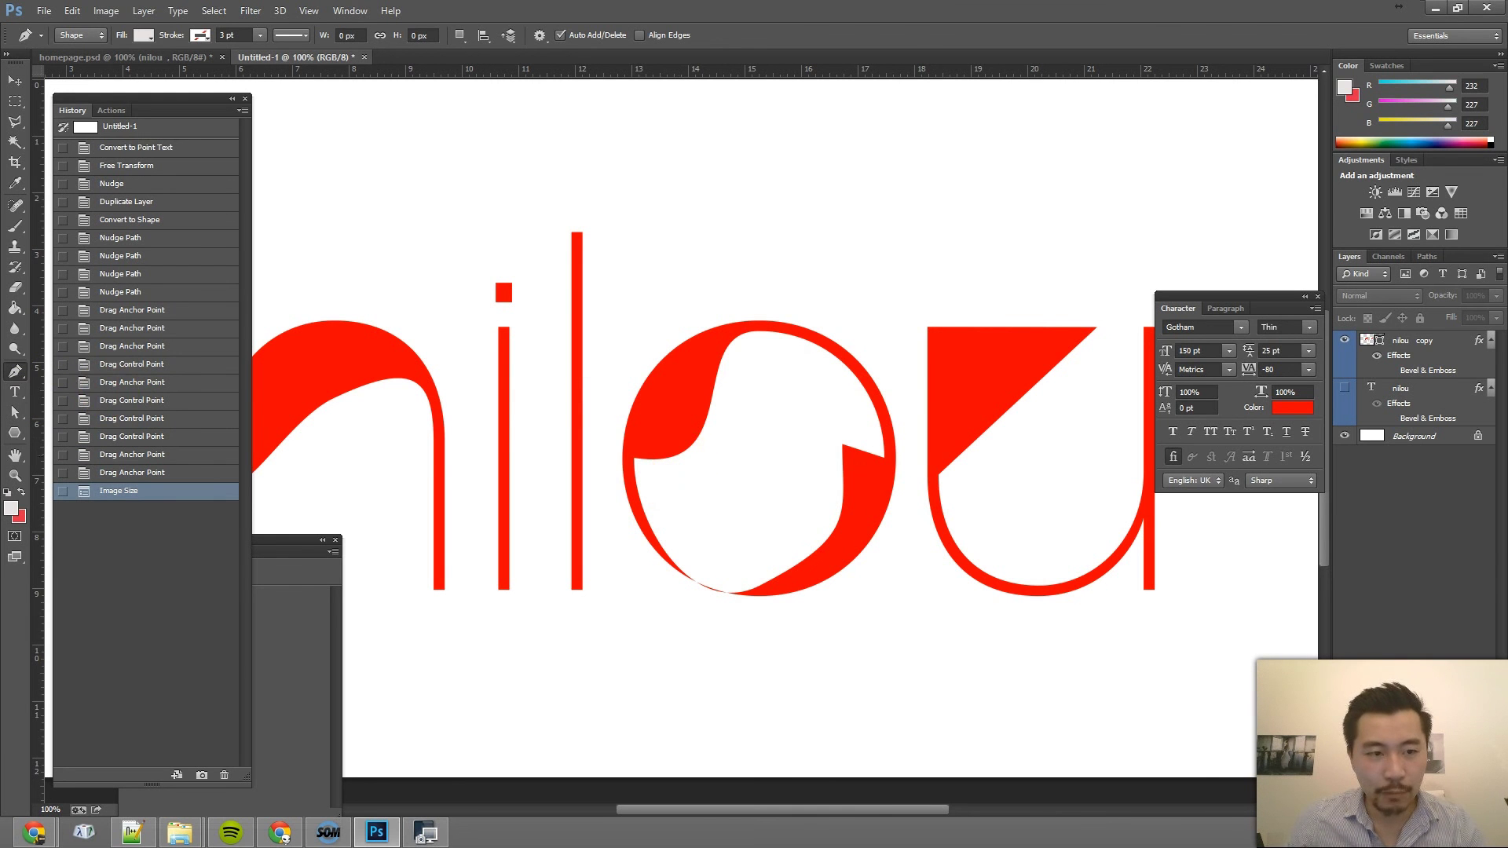
click(15, 376)
click(15, 412)
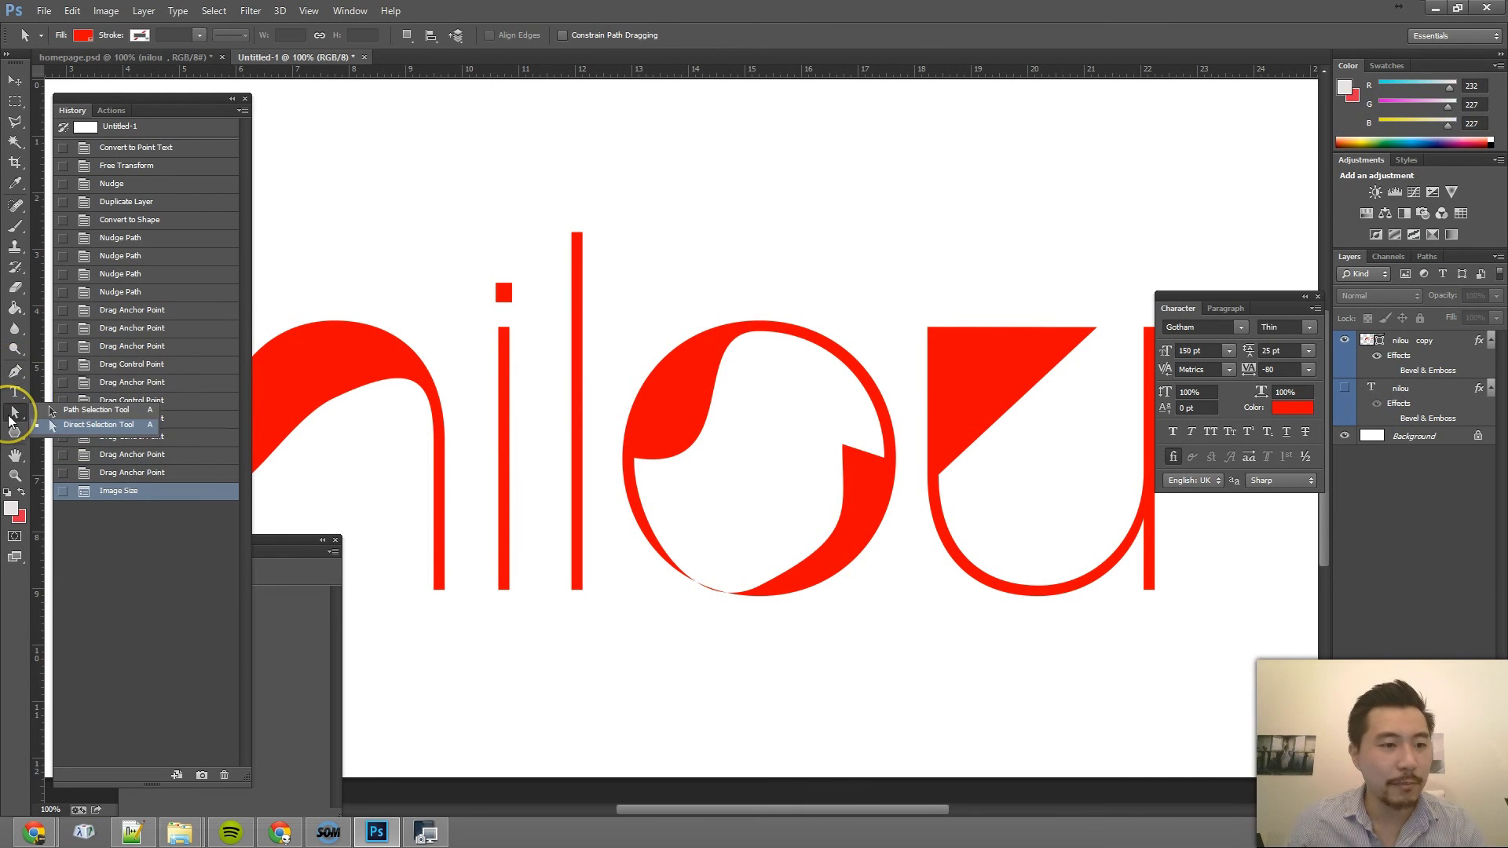
click(47, 434)
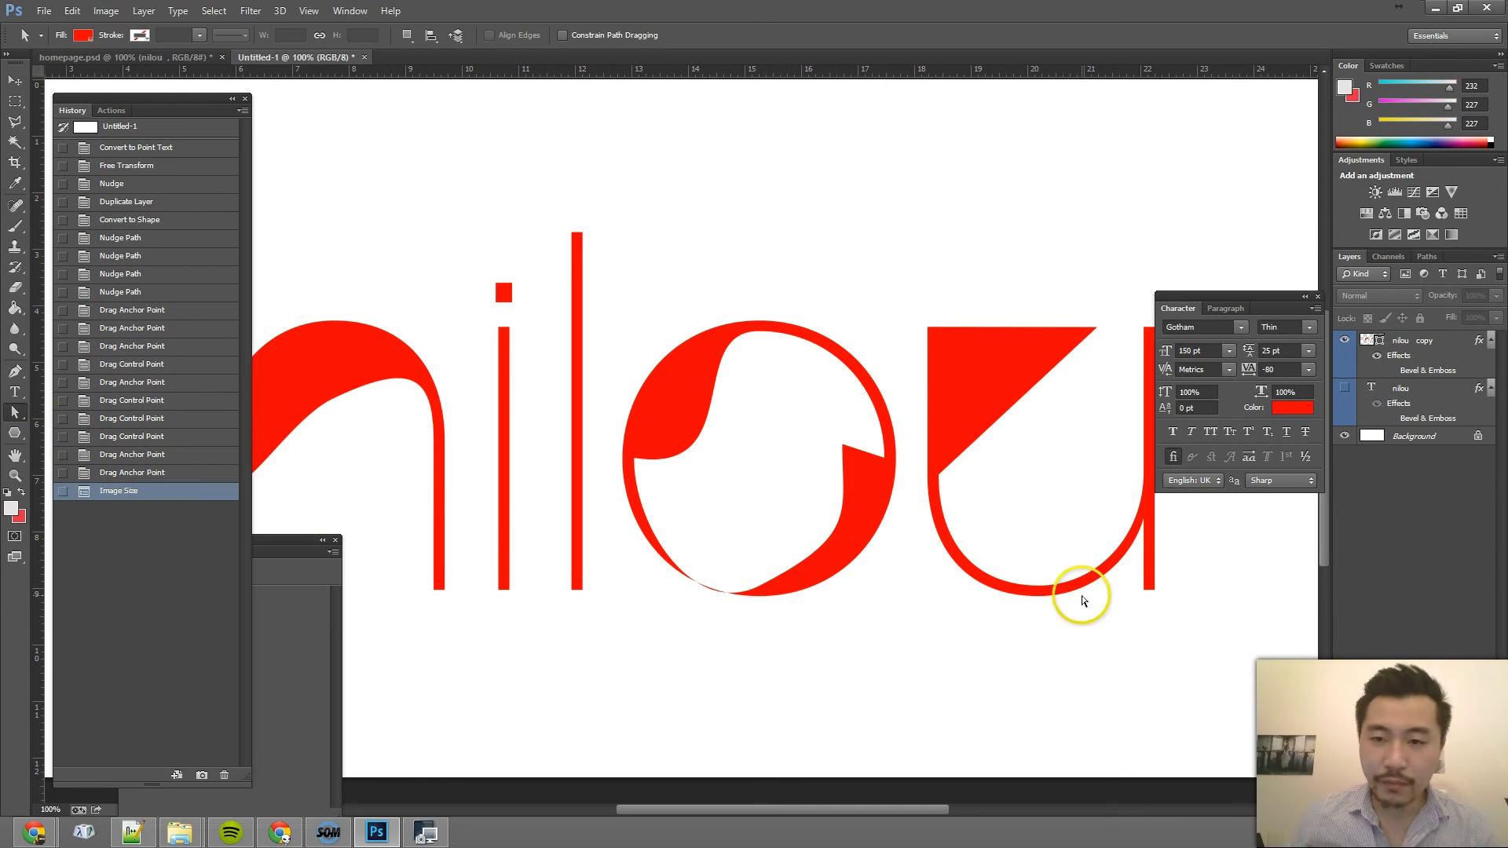